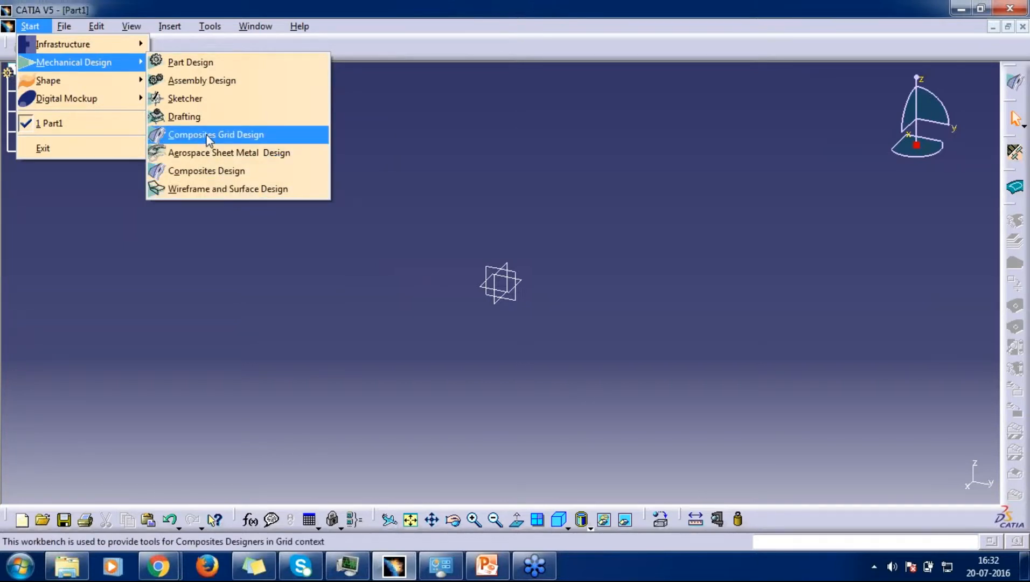
Switch to the Composites Design workbench and create a new part named Part2.
{"action": "left_click", "coordinate": [233, 176]}
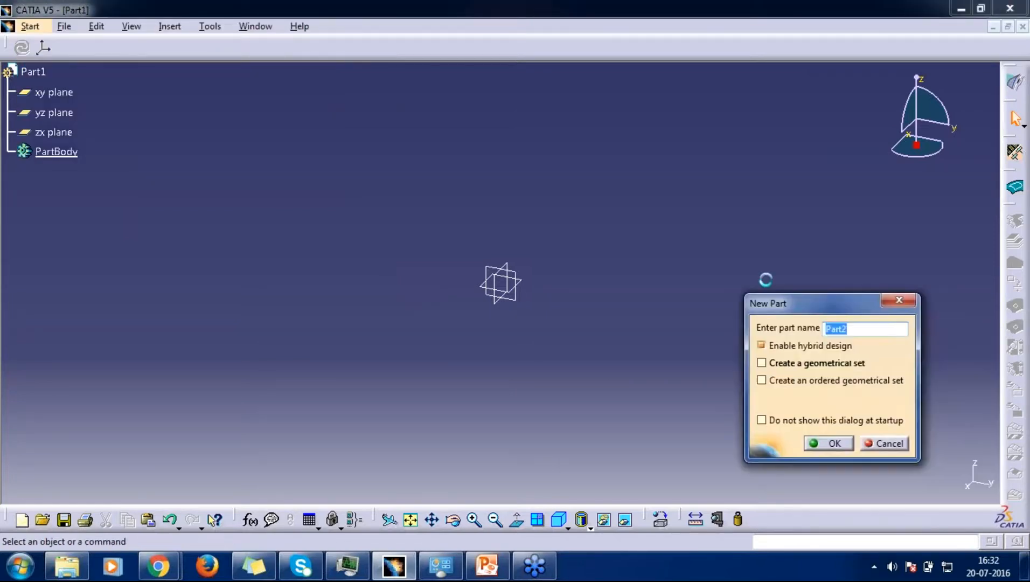
{"action": "left_click", "coordinate": [690, 306]}
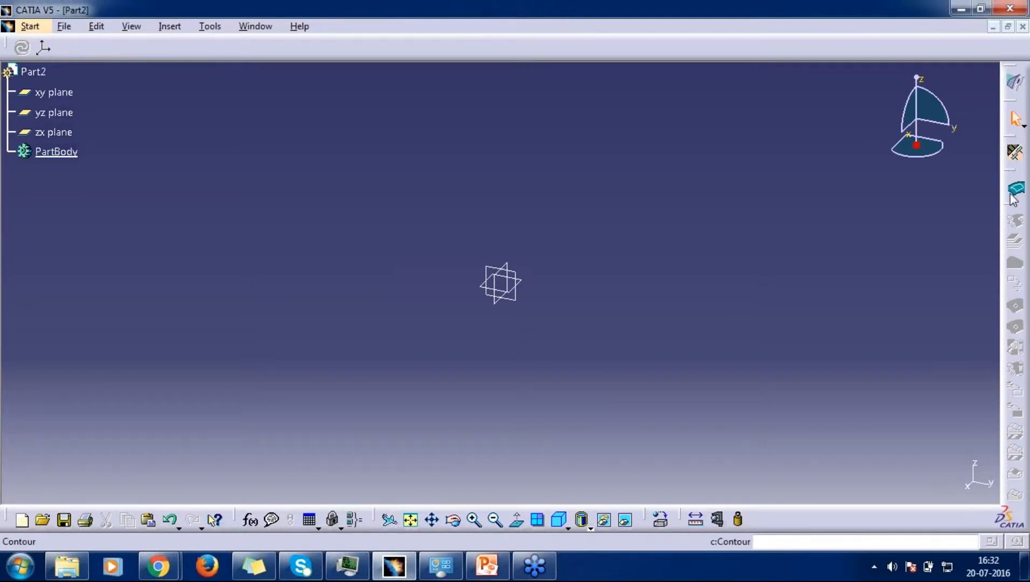
Dock the Preliminary Design tools and the Contour tool in the horizontal row above the model.
{"action": "left_click_drag", "start_coordinate": [1016, 172], "coordinate": [888, 133]}
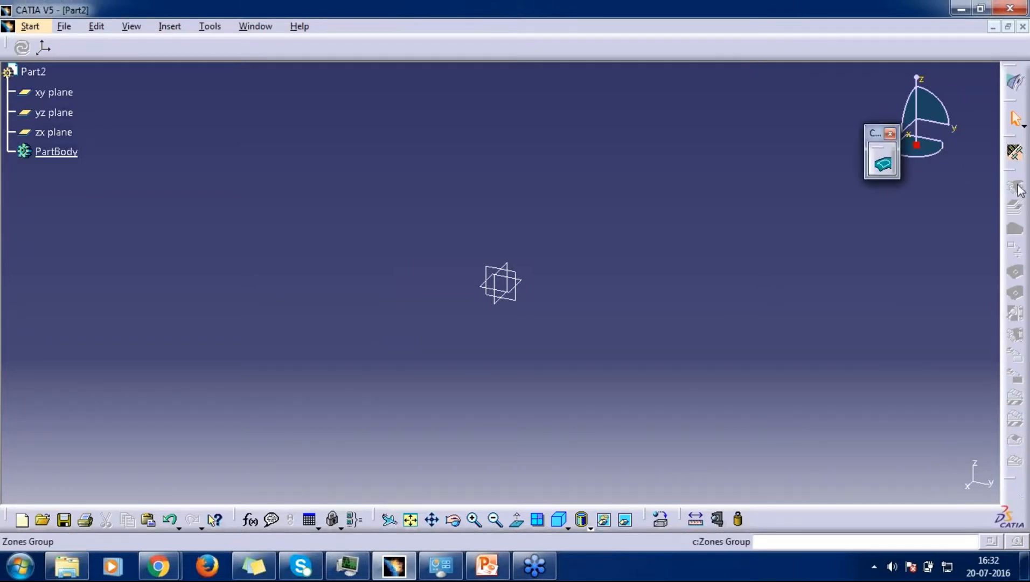
{"action": "left_click_drag", "start_coordinate": [684, 203], "coordinate": [713, 194]}
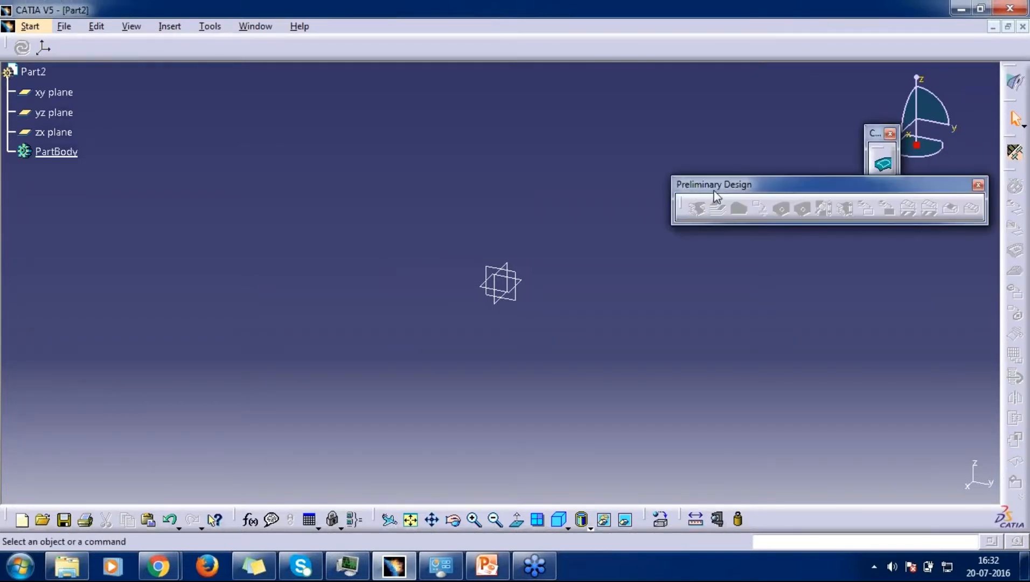
{"action": "left_click_drag", "start_coordinate": [512, 46], "coordinate": [512, 47]}
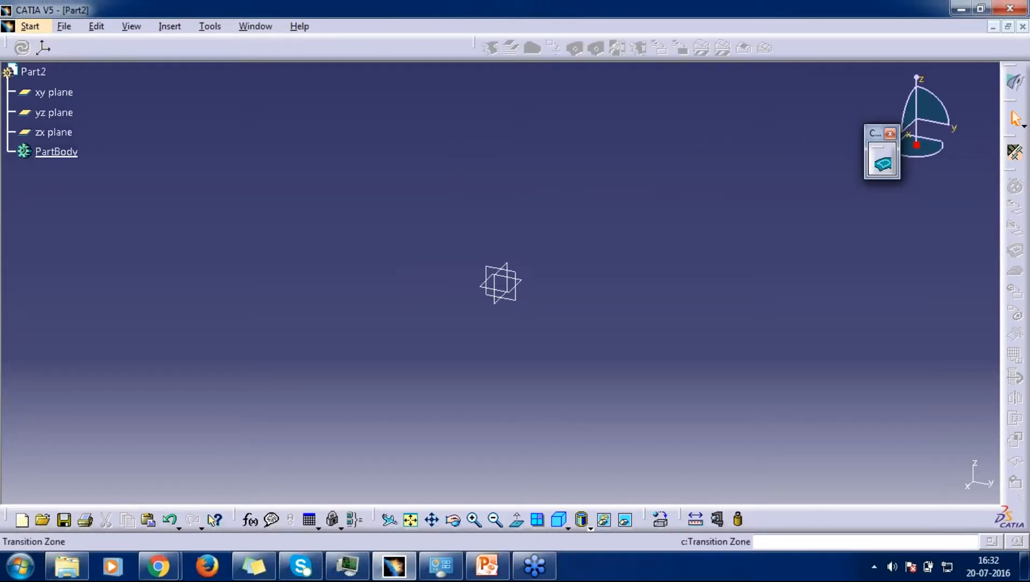
{"action": "left_click_drag", "start_coordinate": [366, 36], "coordinate": [371, 44]}
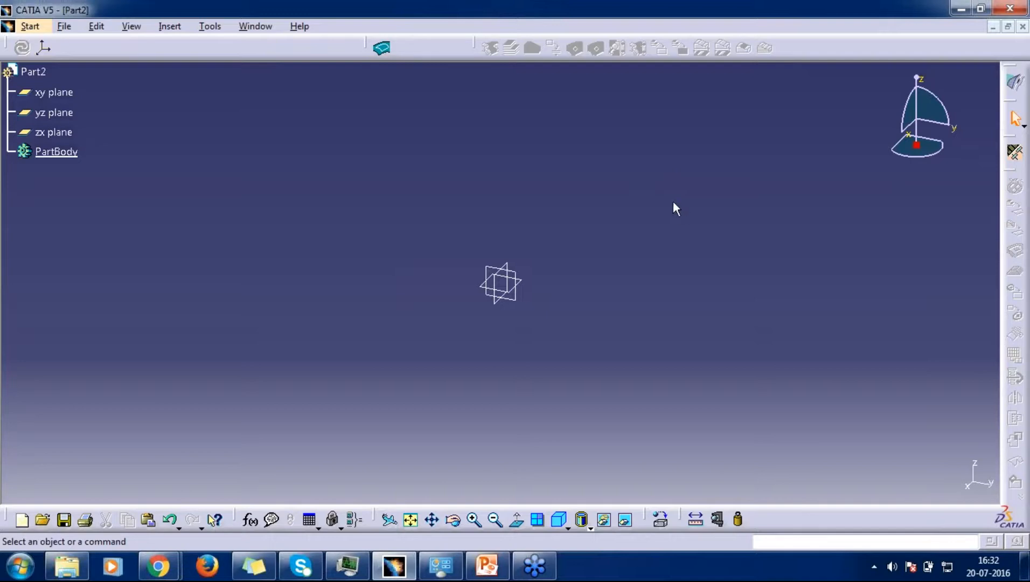
Open the Composites Parameters and look through the predefined ply directions and their values.
{"action": "left_click", "coordinate": [1016, 156]}
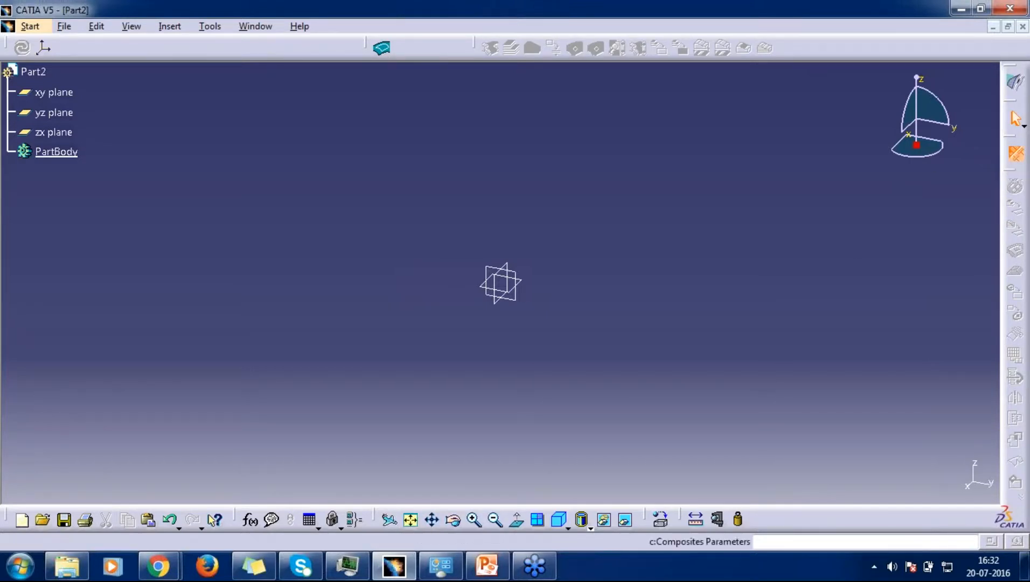
{"action": "left_click_drag", "start_coordinate": [673, 113], "coordinate": [391, 51]}
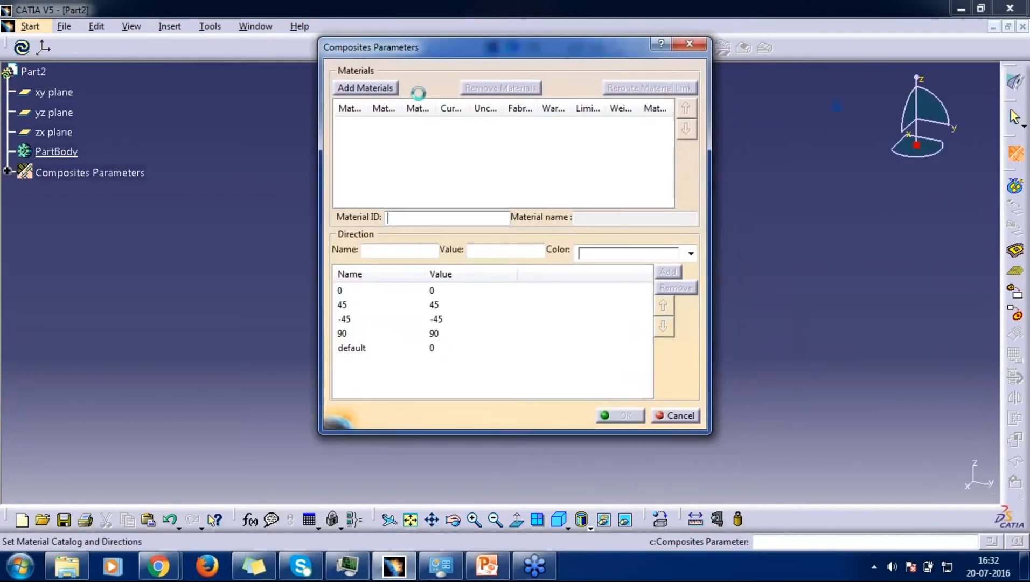
{"action": "left_click", "coordinate": [420, 305]}
{"action": "left_click", "coordinate": [431, 333]}
{"action": "left_click", "coordinate": [431, 348]}
{"action": "left_click", "coordinate": [436, 333]}
{"action": "left_click", "coordinate": [436, 318]}
{"action": "left_click", "coordinate": [437, 296]}
{"action": "left_click", "coordinate": [556, 347]}
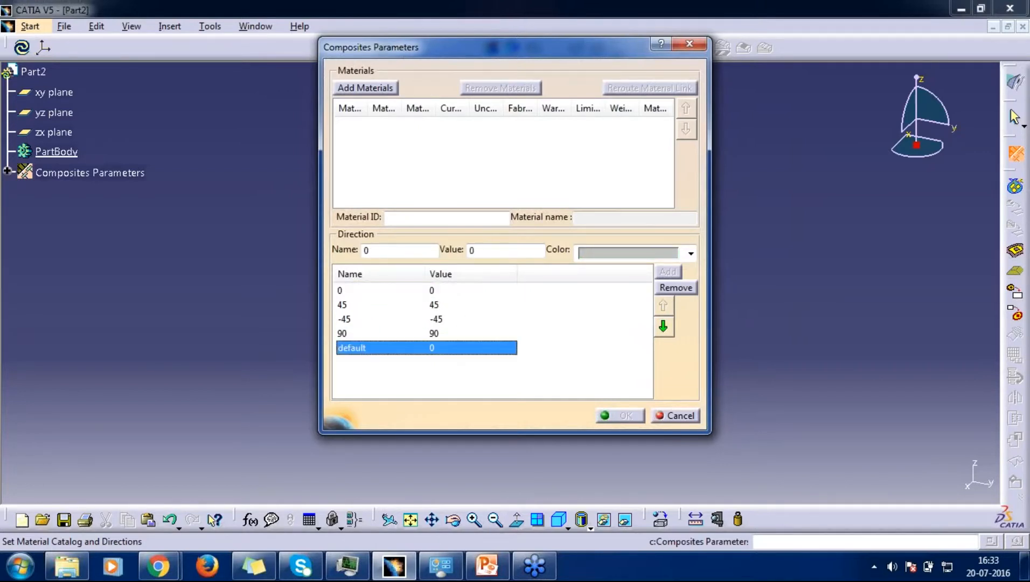
Load the material catalog Ex01-NewCompositesCatalog_Training from the training data folder Ex01-Composites_Catalog on drive D for adding materials.
{"action": "left_click", "coordinate": [394, 93]}
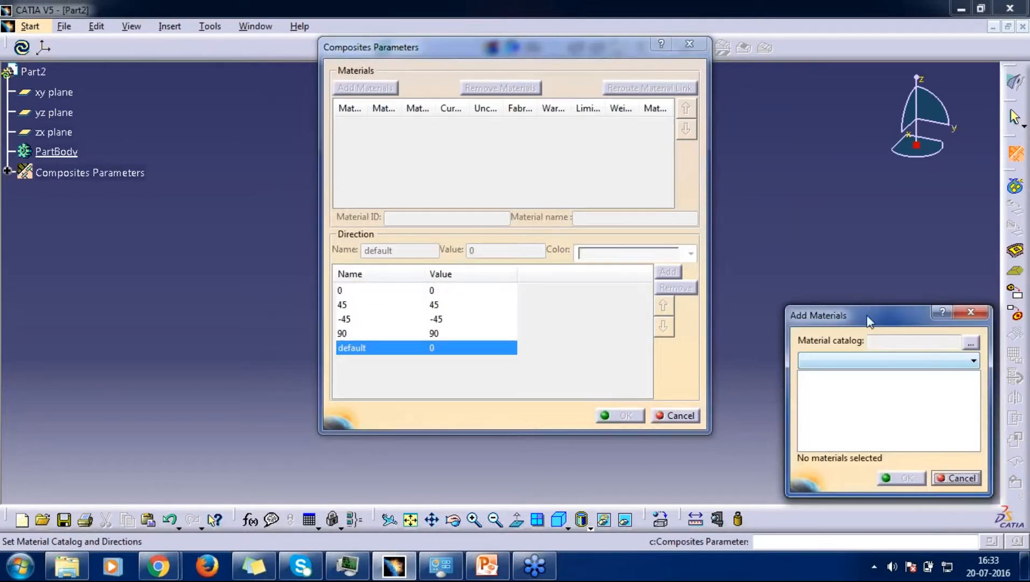
{"action": "left_click", "coordinate": [565, 108]}
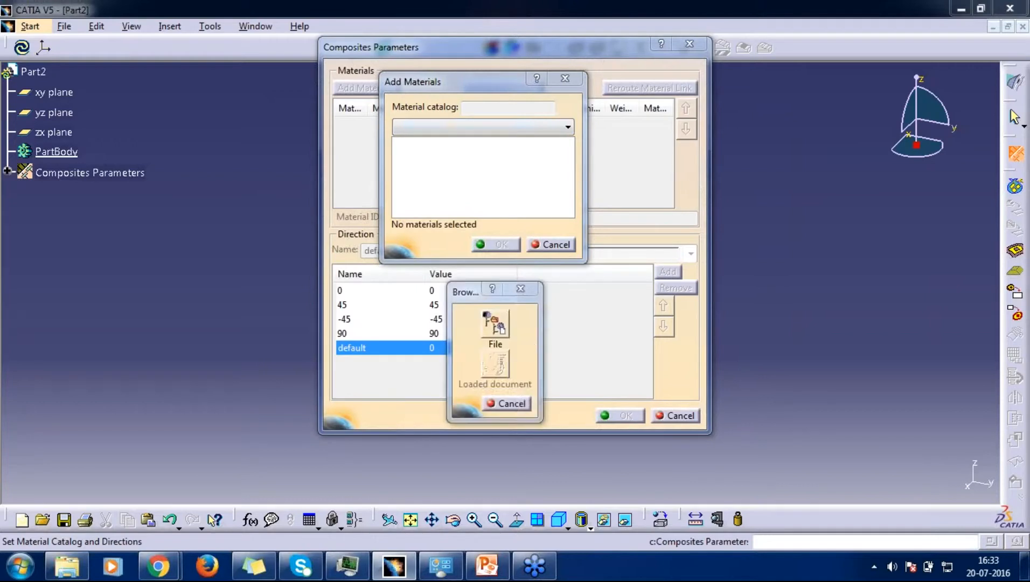
{"action": "left_click", "coordinate": [495, 326]}
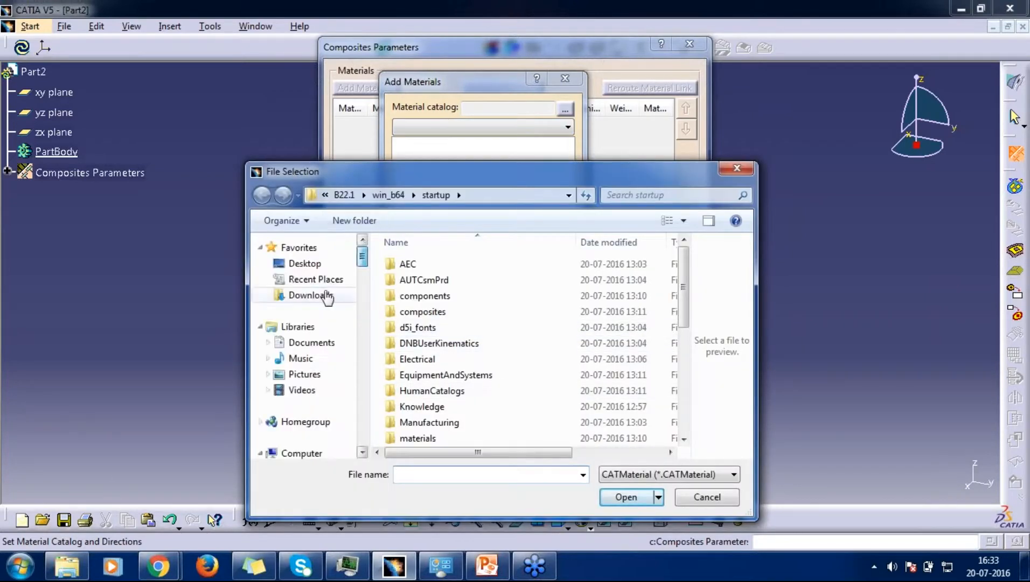
{"action": "left_click", "coordinate": [313, 456]}
{"action": "double_click", "coordinate": [487, 332]}
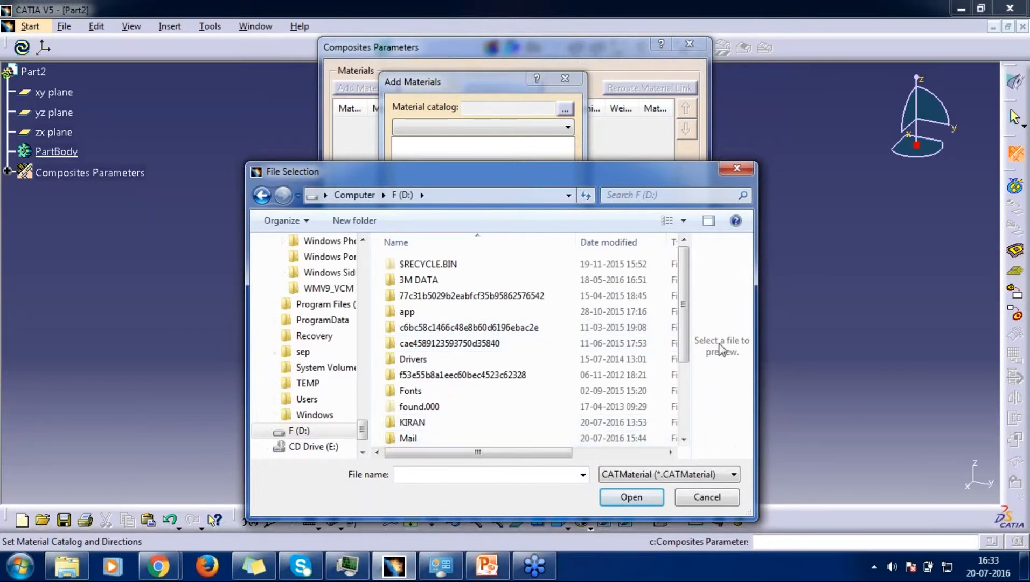
{"action": "left_click_drag", "start_coordinate": [684, 342], "coordinate": [685, 374]}
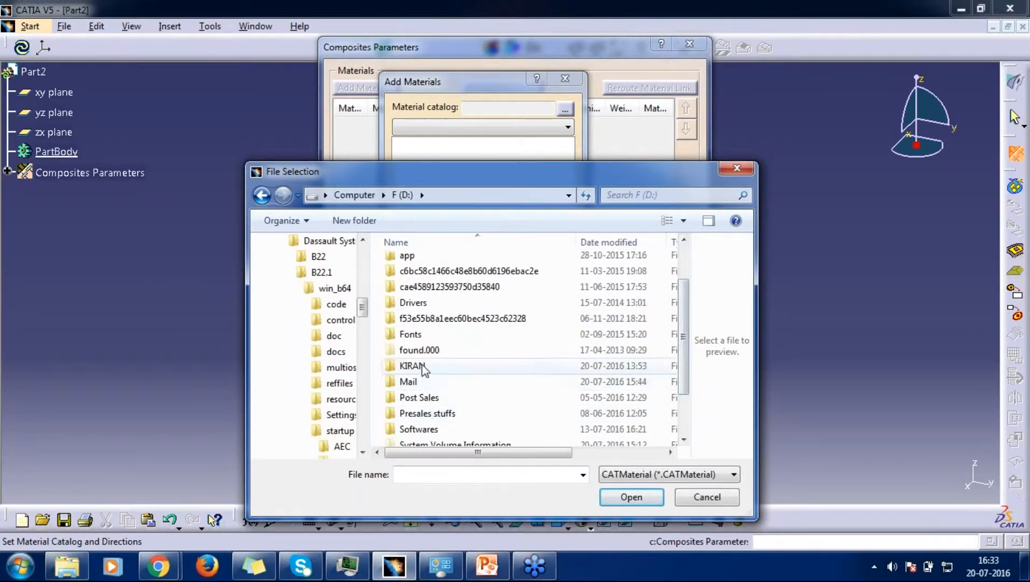
{"action": "left_click_drag", "start_coordinate": [686, 377], "coordinate": [684, 420]}
{"action": "left_click", "coordinate": [415, 422]}
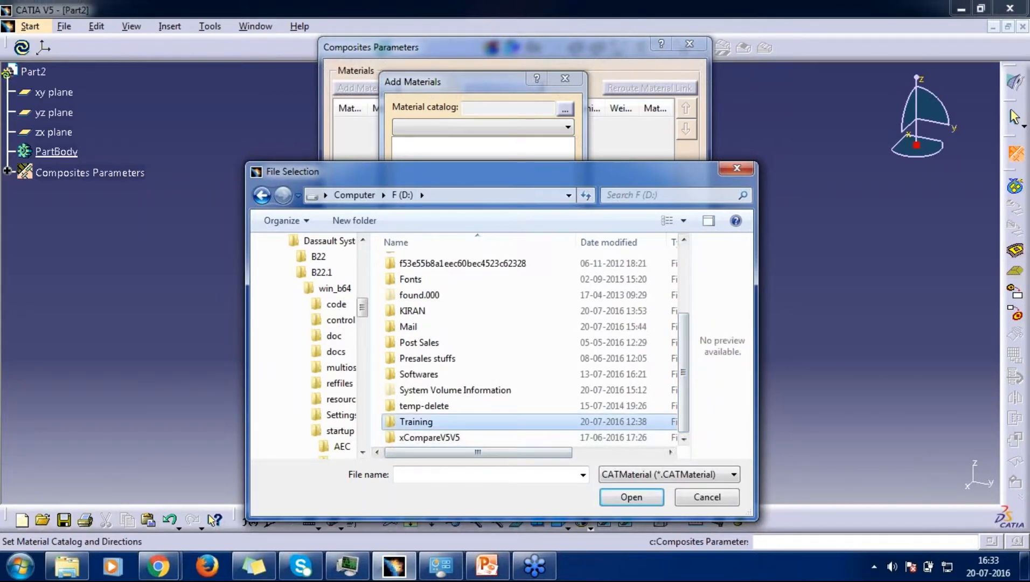
{"action": "double_click", "coordinate": [418, 423]}
{"action": "double_click", "coordinate": [425, 327]}
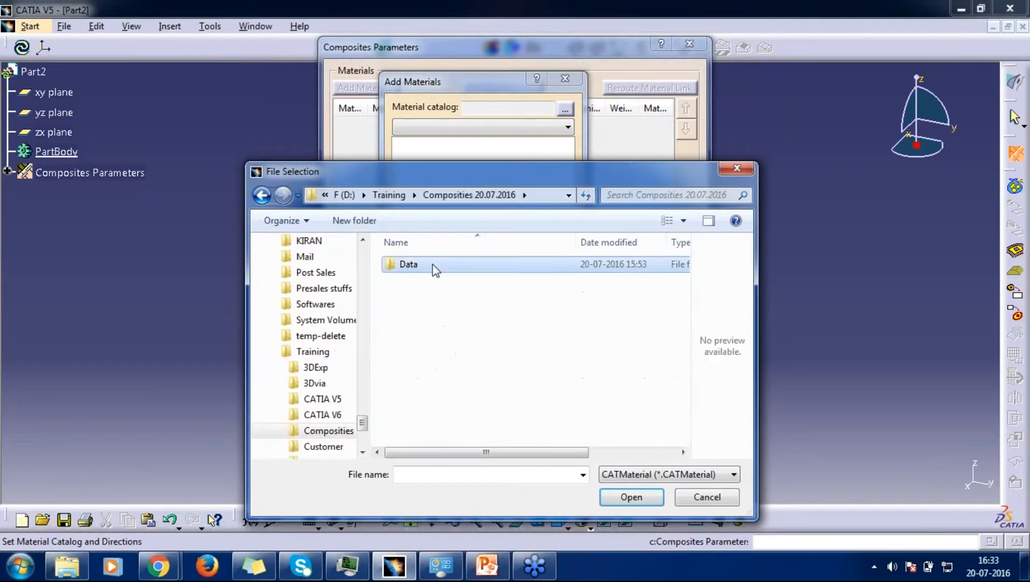
{"action": "double_click", "coordinate": [435, 269]}
{"action": "double_click", "coordinate": [433, 281]}
{"action": "left_click", "coordinate": [434, 280]}
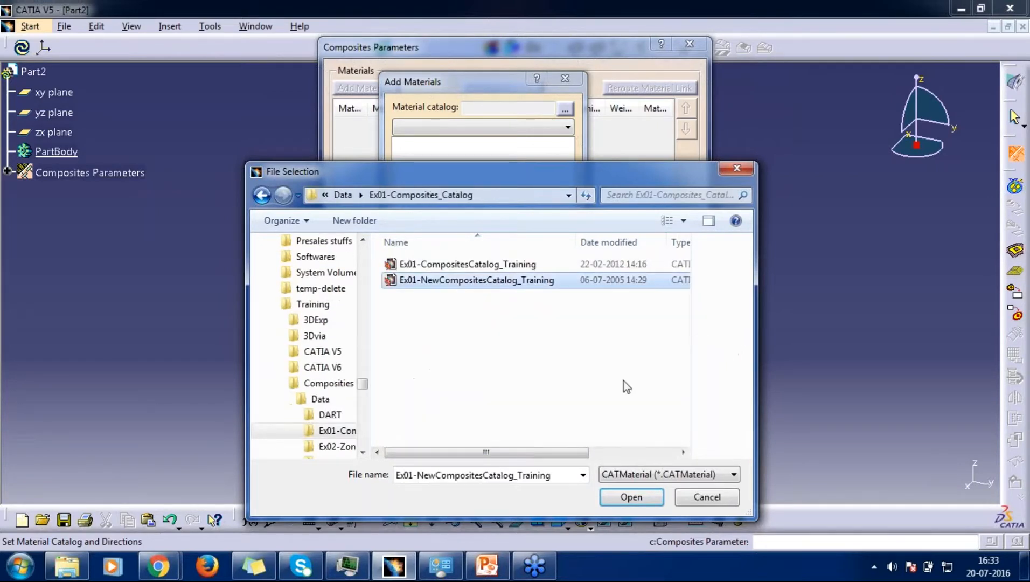
{"action": "left_click", "coordinate": [631, 497]}
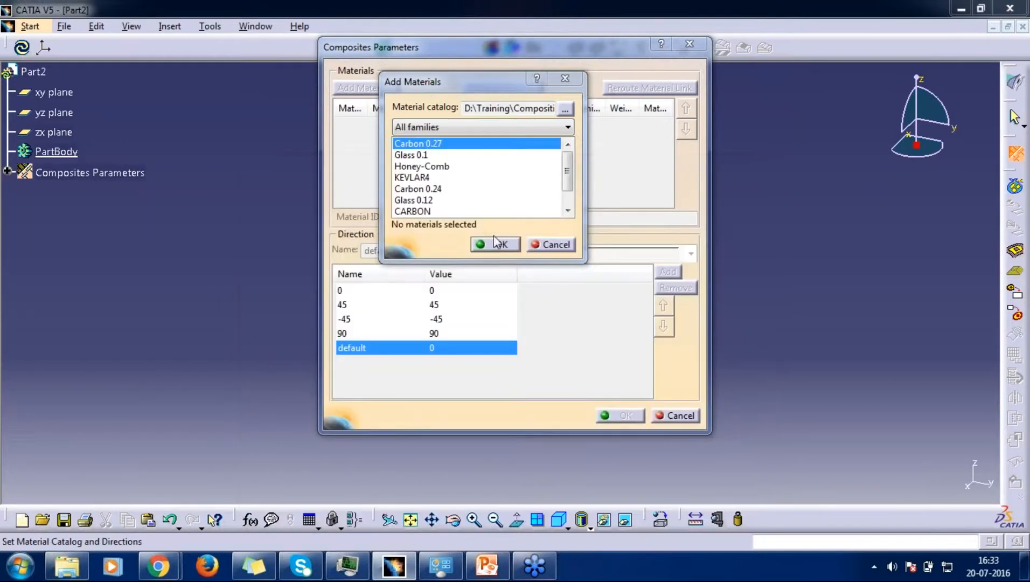
Look through the materials offered by the loaded catalog, from Glass 0.1 down to HONEY COMB.
{"action": "left_click", "coordinate": [414, 157]}
{"action": "key", "text": "Down"}
{"action": "key", "text": "Down"}
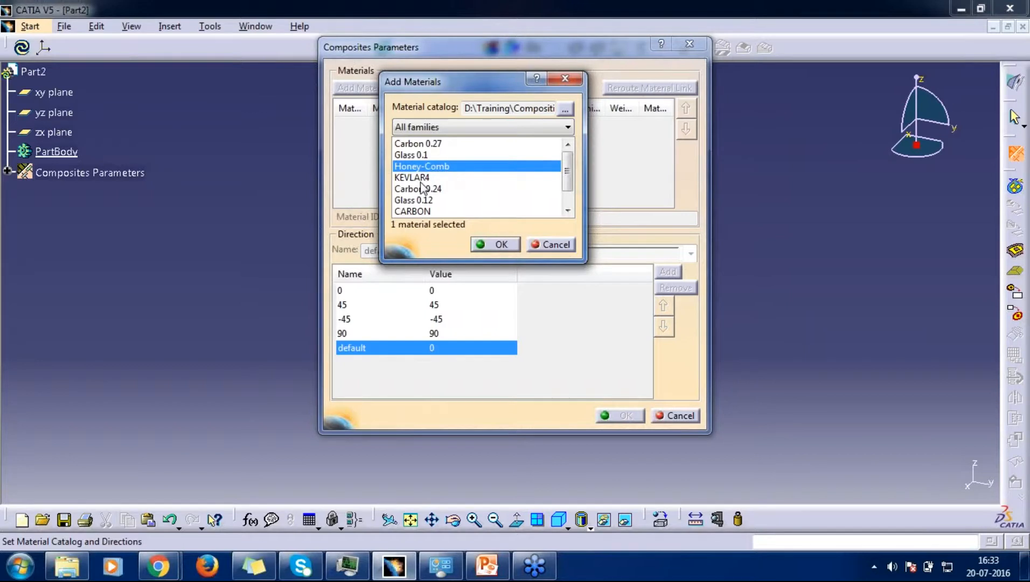
{"action": "key", "text": "Down"}
{"action": "key", "text": "Down"}
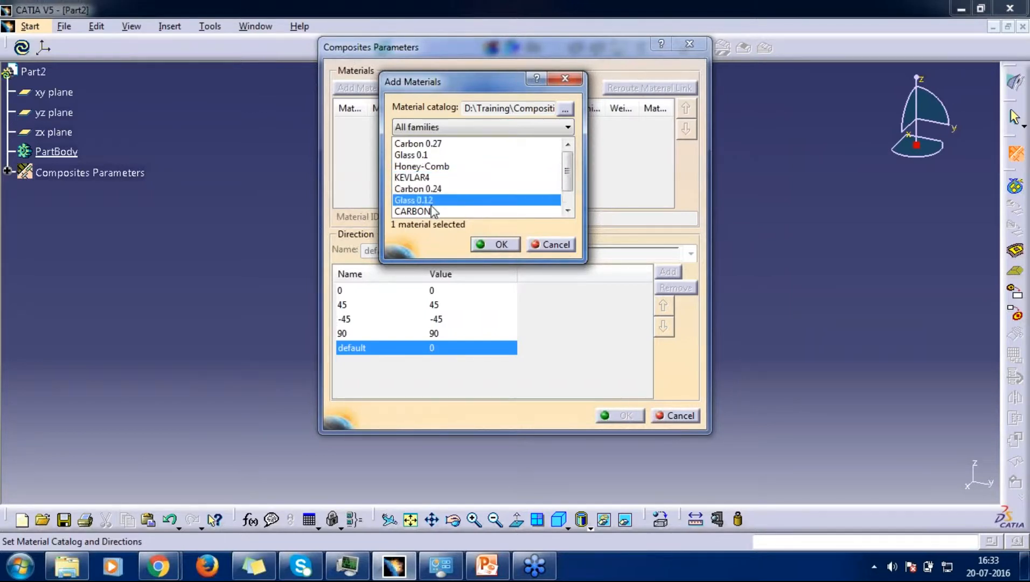
{"action": "key", "text": "Down"}
{"action": "scroll", "coordinate": [430, 215], "scroll_direction": "down", "scroll_amount": 1}
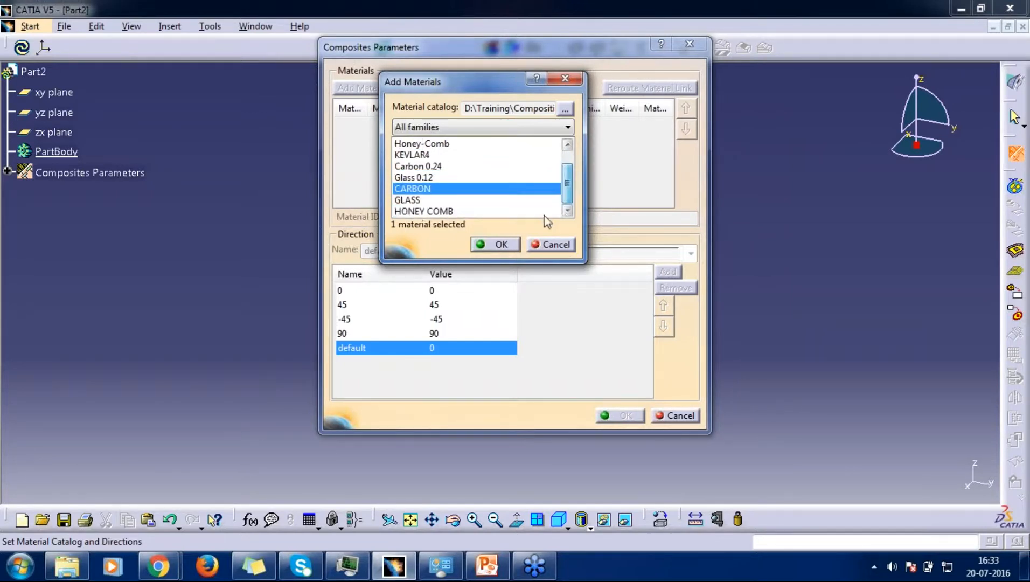
{"action": "left_click", "coordinate": [425, 201]}
{"action": "left_click", "coordinate": [427, 213]}
{"action": "left_click_drag", "start_coordinate": [566, 195], "coordinate": [564, 139]}
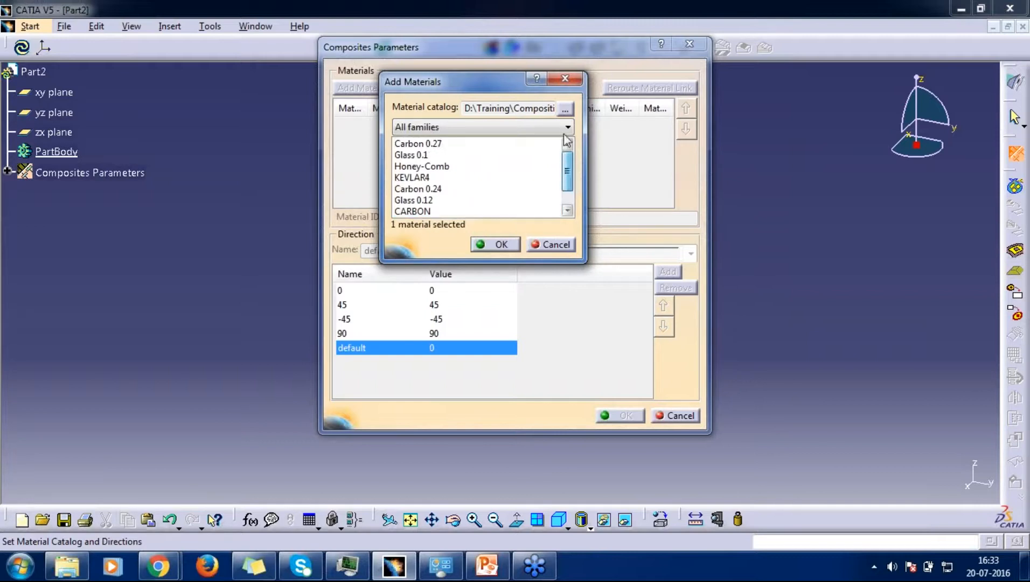
Add all catalog materials from Carbon 0.27 through HONEY COMB to the composites parameters and accept the parameters.
{"action": "left_click", "coordinate": [464, 146]}
{"action": "left_click_drag", "start_coordinate": [568, 175], "coordinate": [567, 186]}
{"action": "left_click", "coordinate": [445, 212], "text": "shift"}
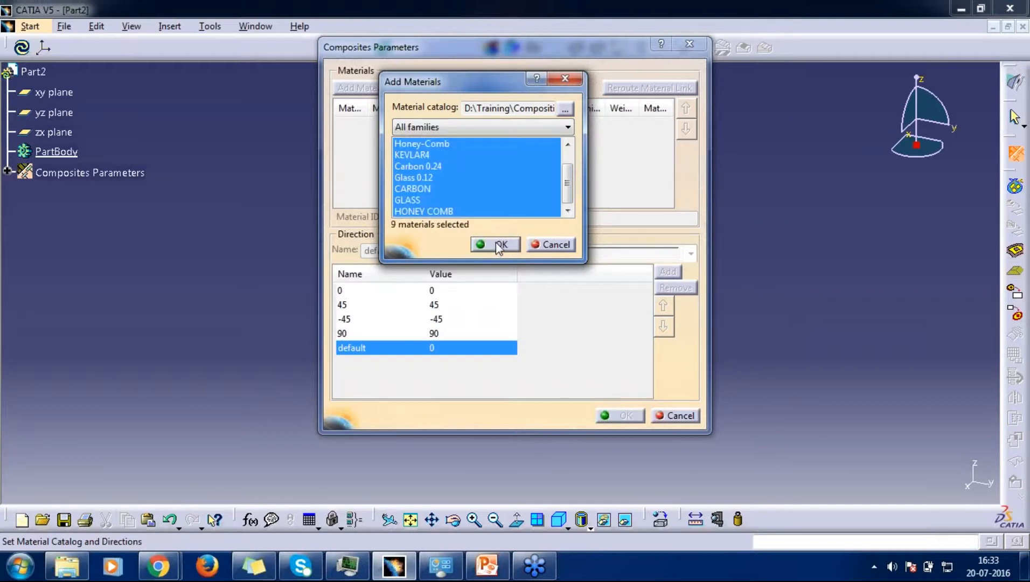
{"action": "left_click", "coordinate": [497, 243]}
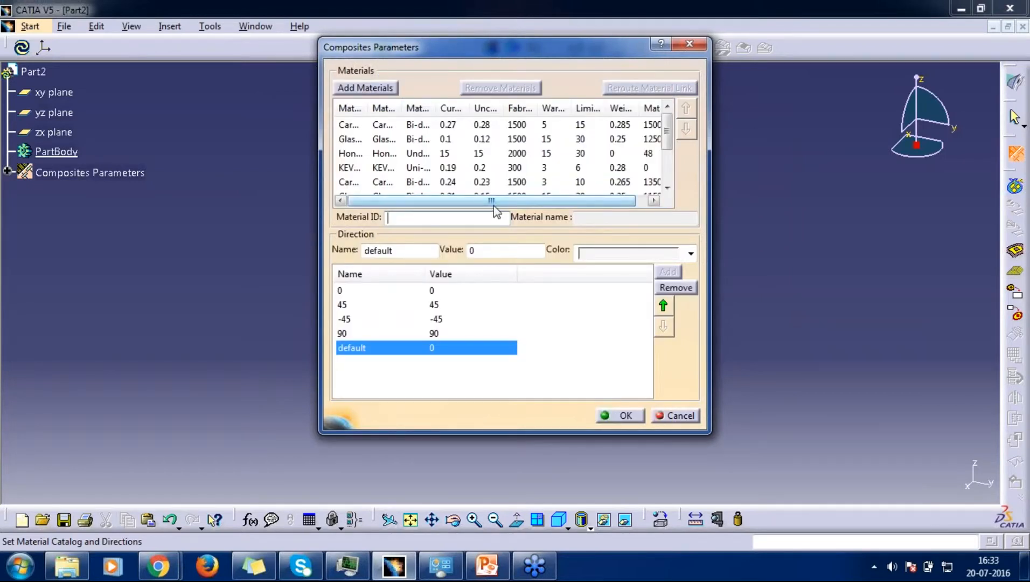
{"action": "left_click", "coordinate": [620, 415]}
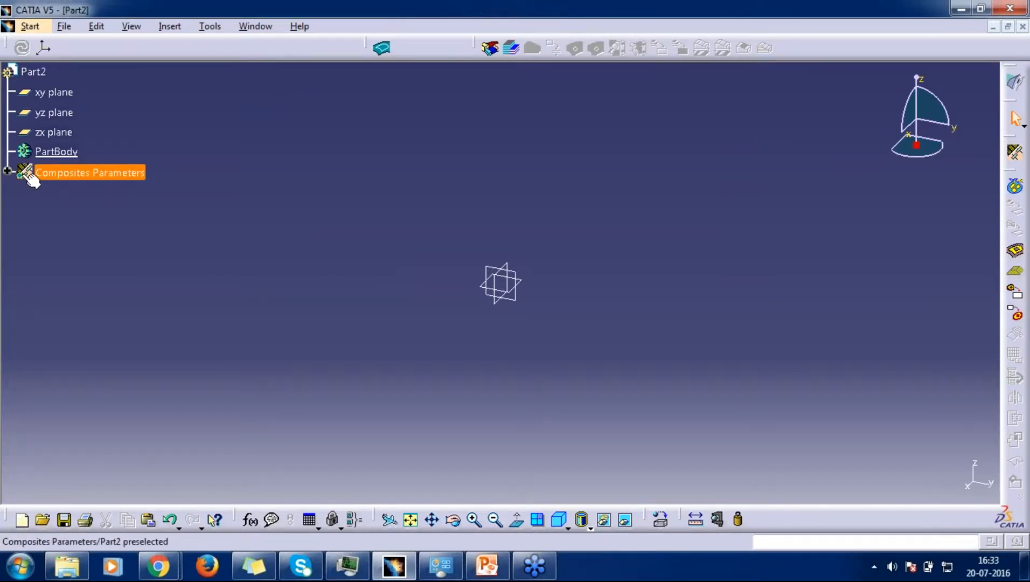
Examine the materials listed under Composites Parameters in the specification tree, then collapse that list again.
{"action": "left_click", "coordinate": [7, 171]}
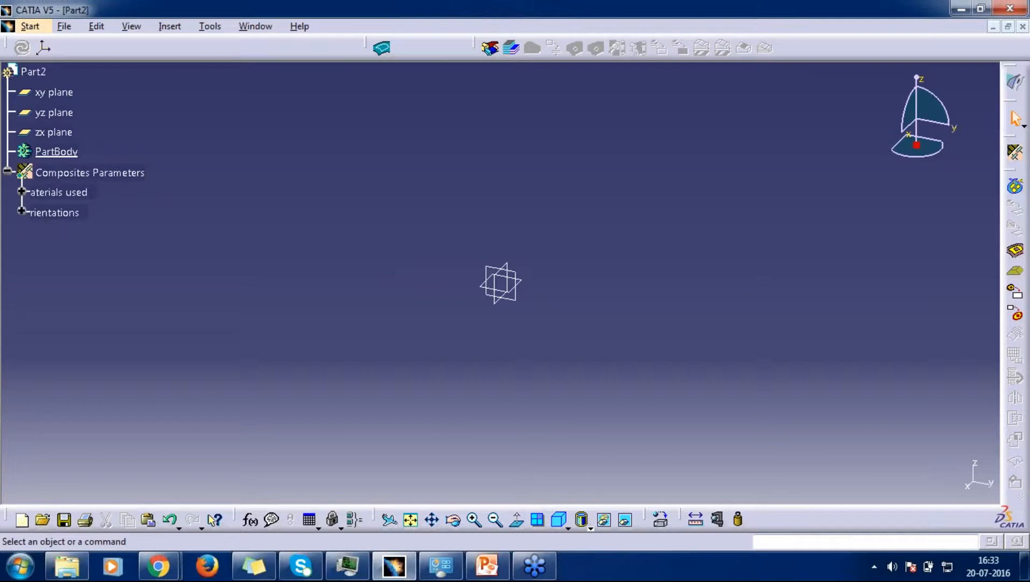
{"action": "left_click", "coordinate": [22, 192]}
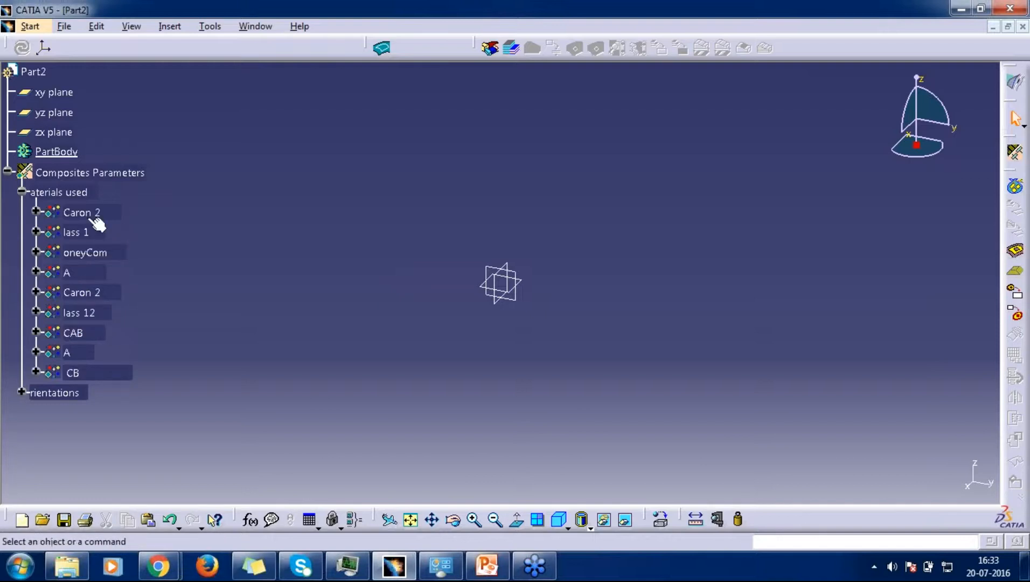
{"action": "left_click", "coordinate": [22, 191]}
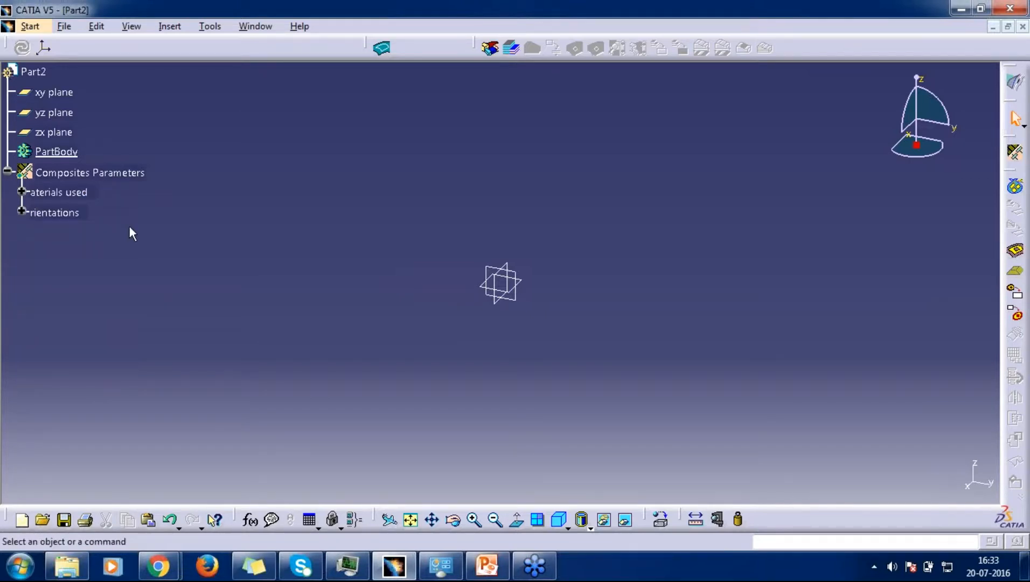
Close the unused Part1 document and return to Part2.
{"action": "left_click", "coordinate": [993, 26]}
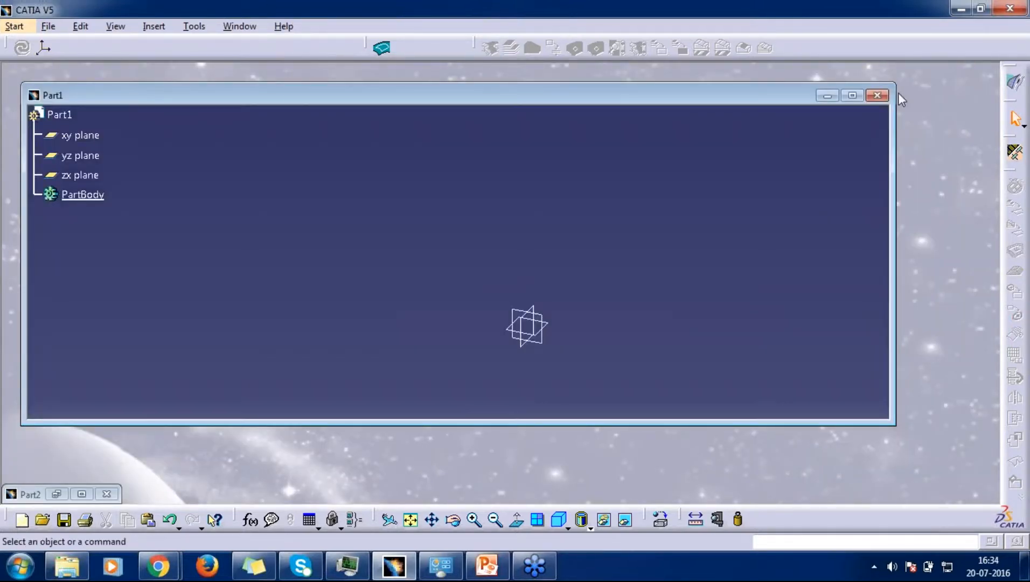
{"action": "left_click", "coordinate": [877, 95]}
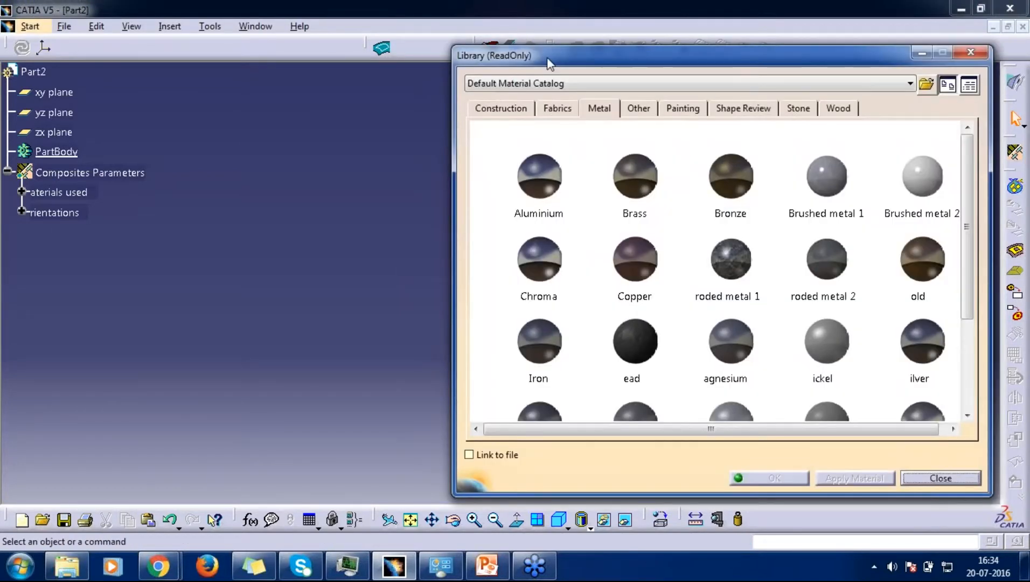
Examine the analysis and composites properties of Bronze in the default material library, then close its properties.
{"action": "left_click_drag", "start_coordinate": [548, 64], "coordinate": [396, 46]}
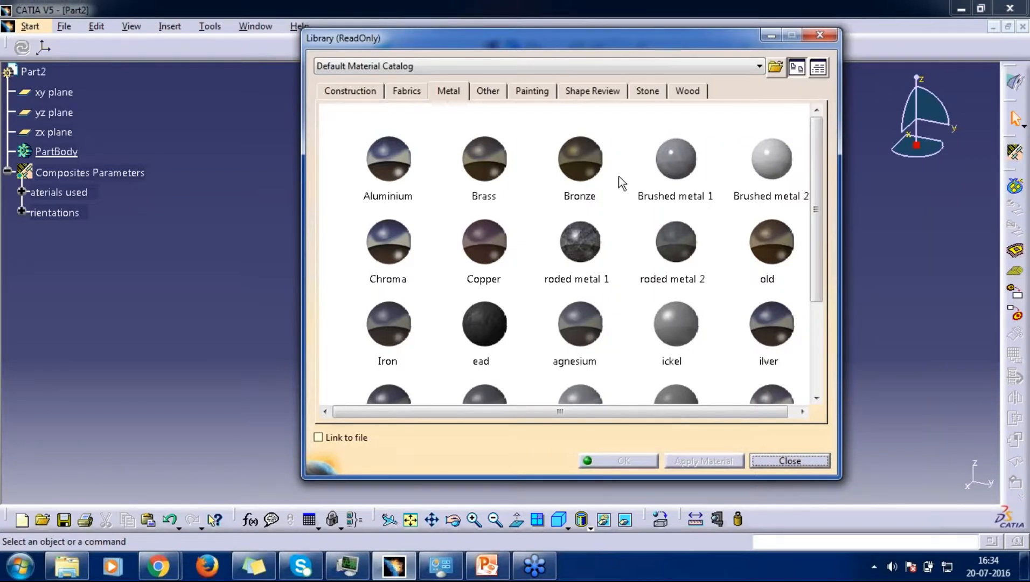
{"action": "left_click", "coordinate": [598, 164]}
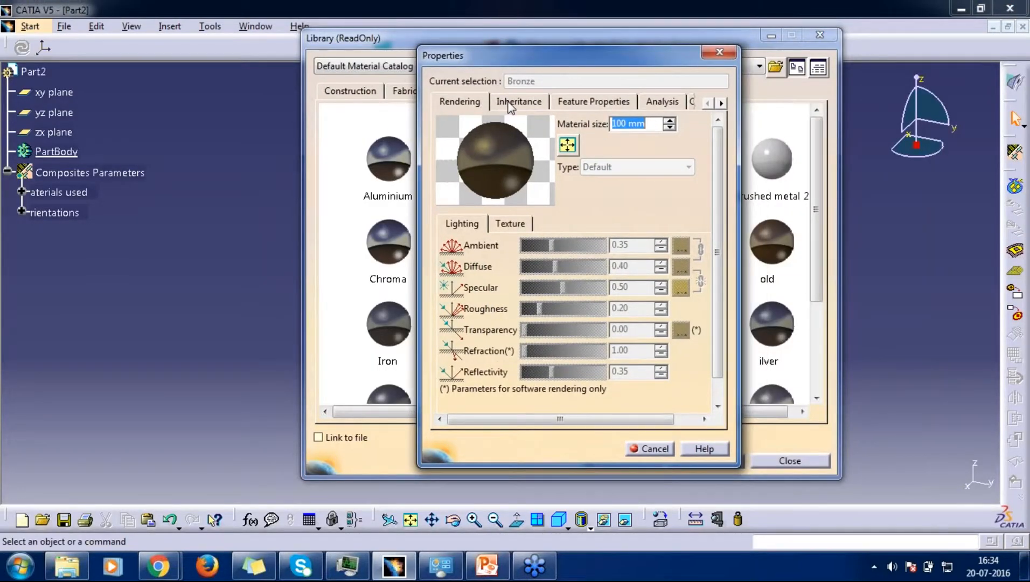
{"action": "left_click", "coordinate": [664, 104]}
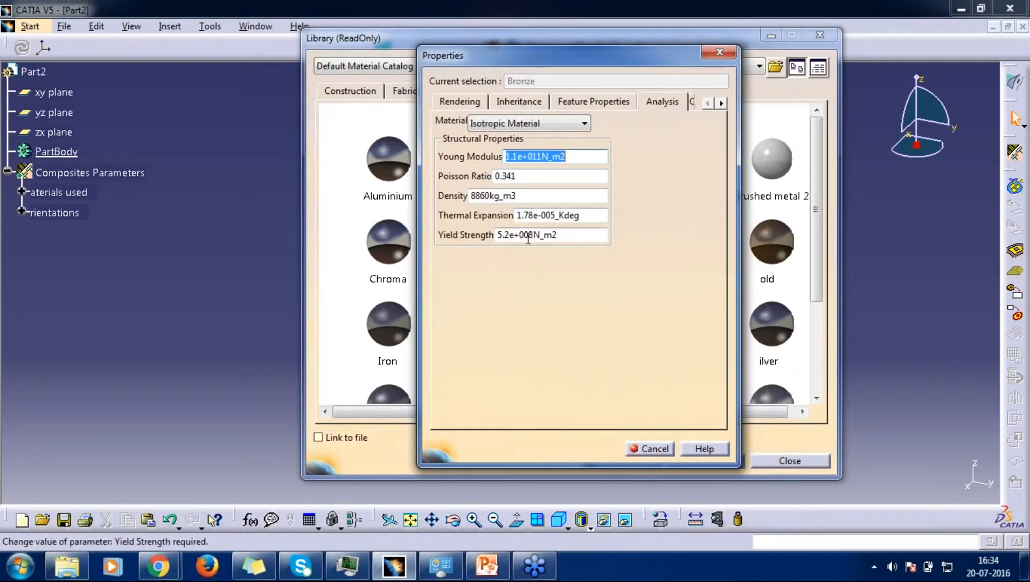
{"action": "left_click", "coordinate": [722, 103]}
{"action": "left_click", "coordinate": [683, 103]}
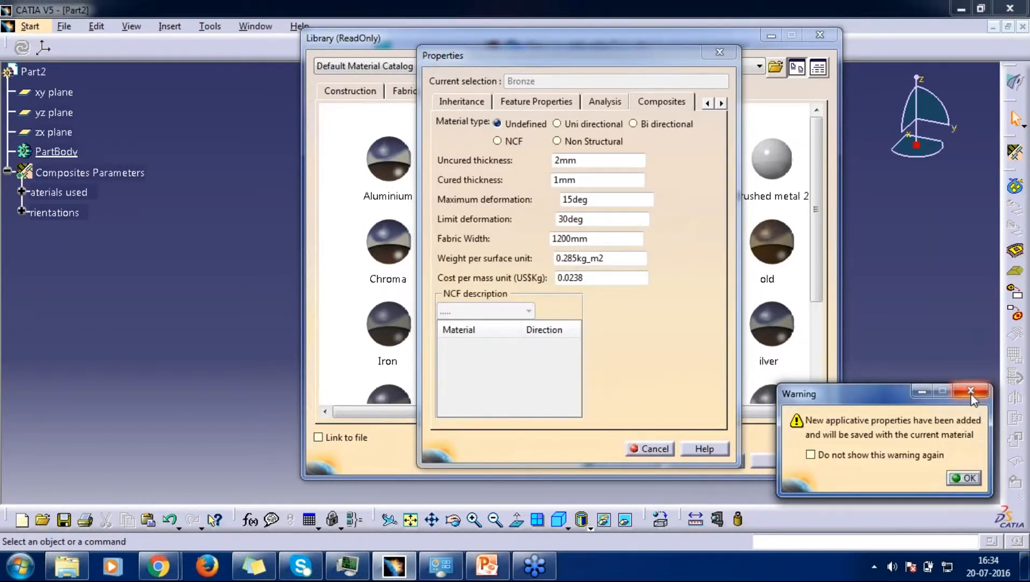
{"action": "left_click", "coordinate": [971, 390]}
{"action": "left_click", "coordinate": [728, 55]}
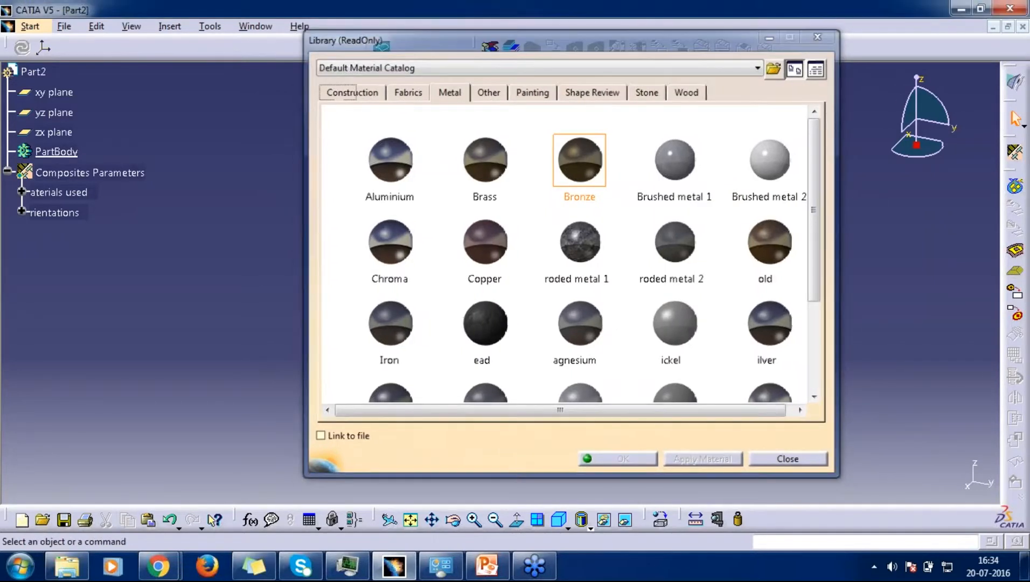
Close the default material library, open a new Material Library document and create an additional material in its New Family.
{"action": "left_click", "coordinate": [820, 35]}
{"action": "left_click", "coordinate": [30, 26]}
{"action": "mouse_move", "coordinate": [63, 50]}
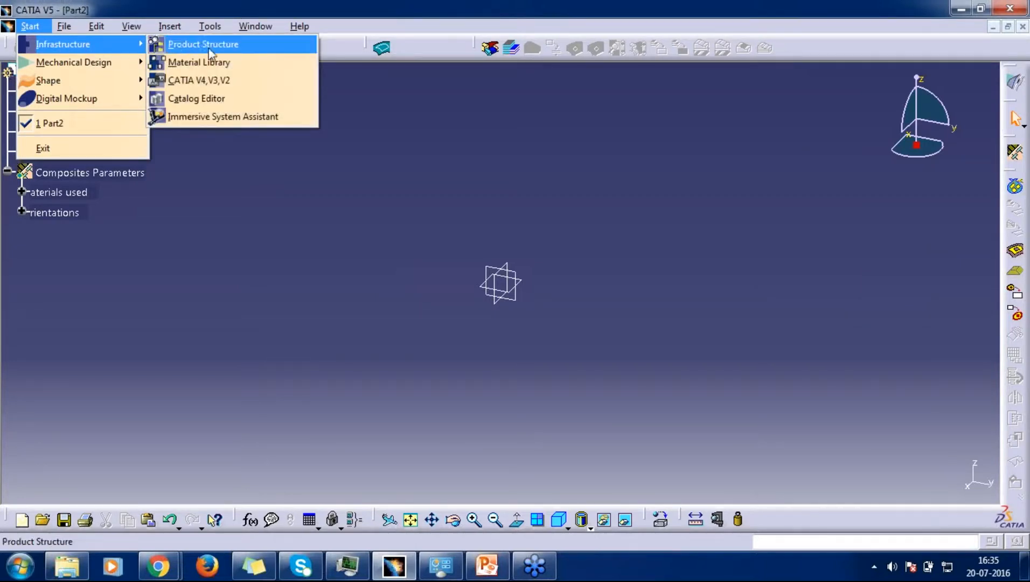
{"action": "left_click", "coordinate": [214, 65]}
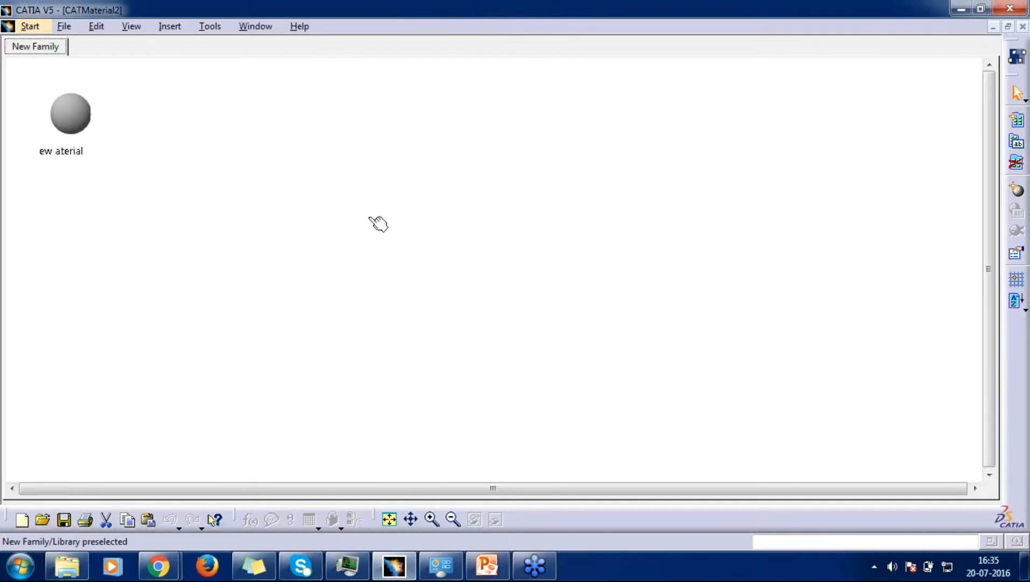
{"action": "left_click", "coordinate": [1017, 188]}
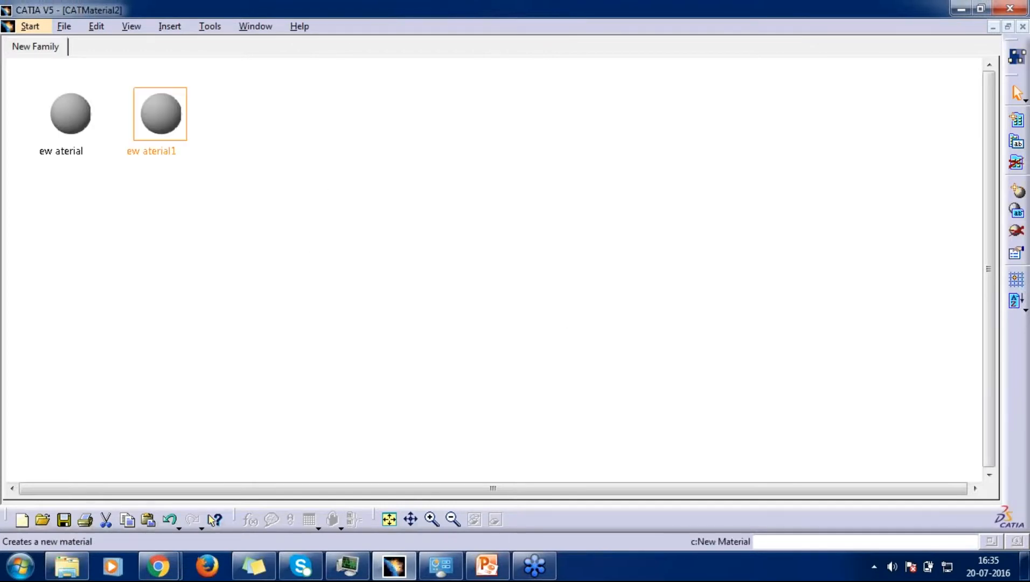
Set the specular value of New Material1 to 0.04 and its roughness to 0.40 in the rendering properties.
{"action": "double_click", "coordinate": [183, 115]}
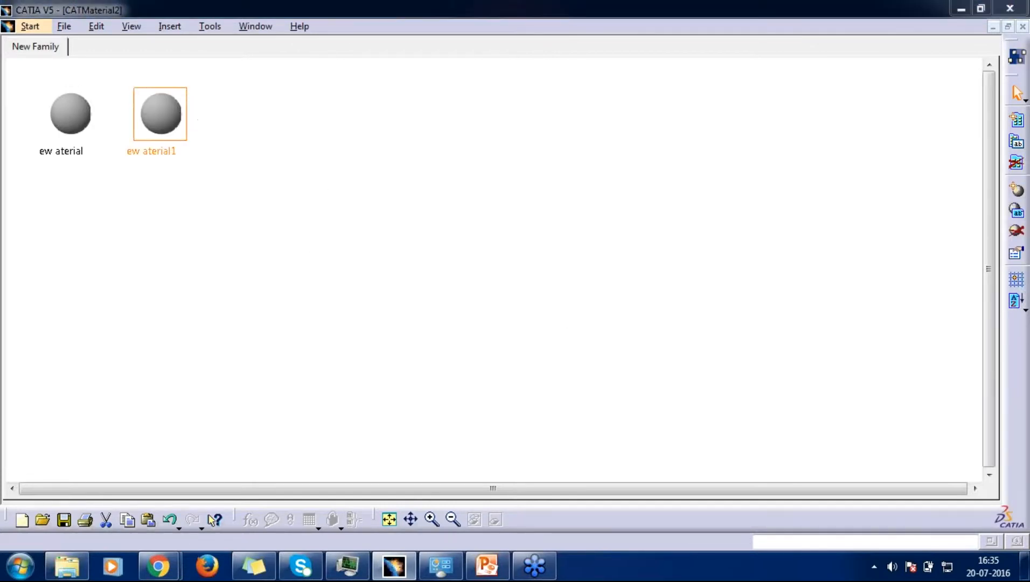
{"action": "left_click_drag", "start_coordinate": [695, 41], "coordinate": [431, 25]}
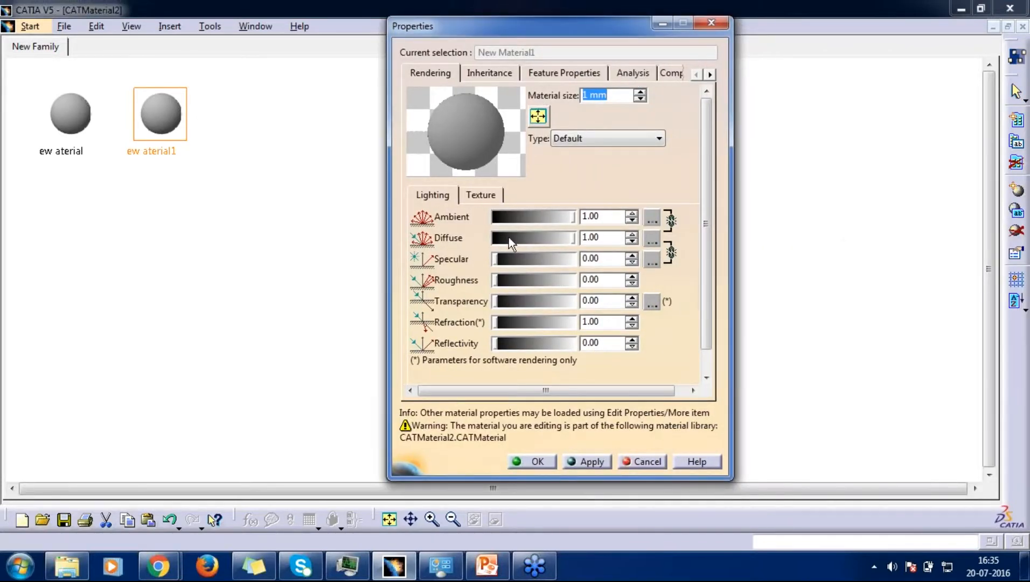
{"action": "mouse_move", "coordinate": [495, 259]}
{"action": "left_mouse_down"}
{"action": "mouse_move", "coordinate": [511, 260]}
{"action": "mouse_move", "coordinate": [498, 260]}
{"action": "left_mouse_up"}
{"action": "left_click_drag", "start_coordinate": [522, 286], "coordinate": [494, 306]}
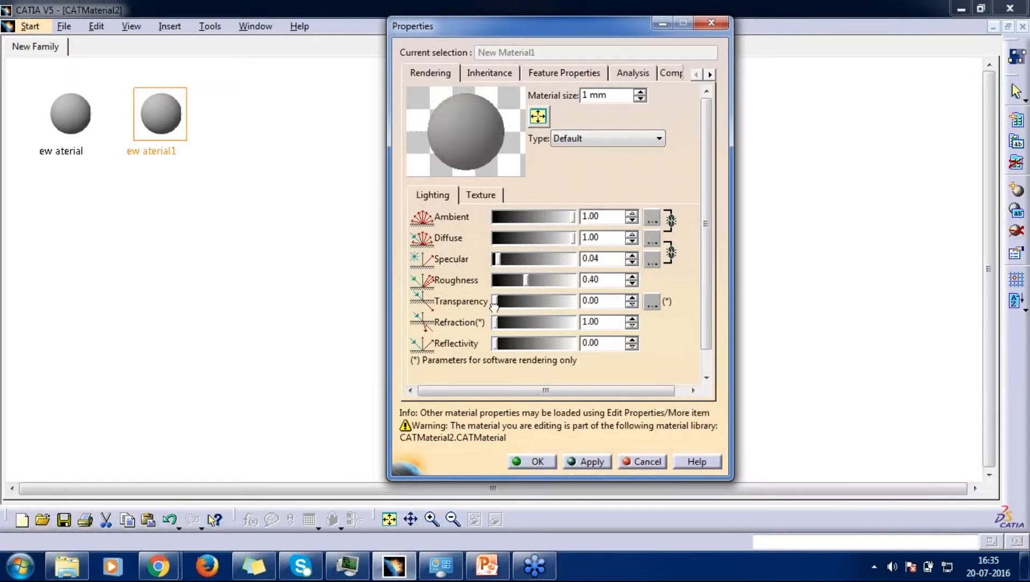
Set the texture type of New Material1 to Image, then return to the lighting parameters.
{"action": "left_click", "coordinate": [480, 195]}
{"action": "left_click", "coordinate": [459, 219]}
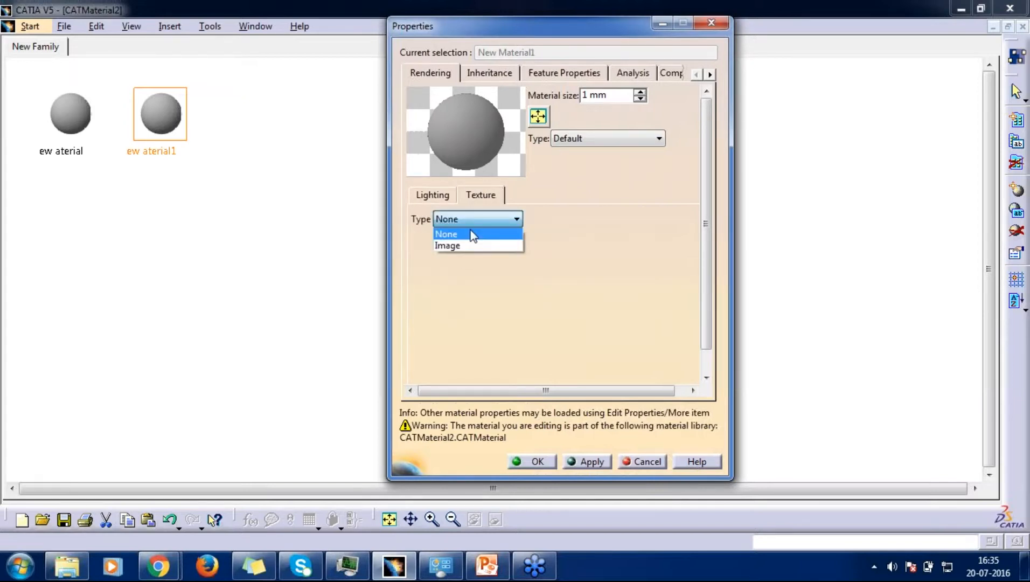
{"action": "left_click", "coordinate": [455, 247]}
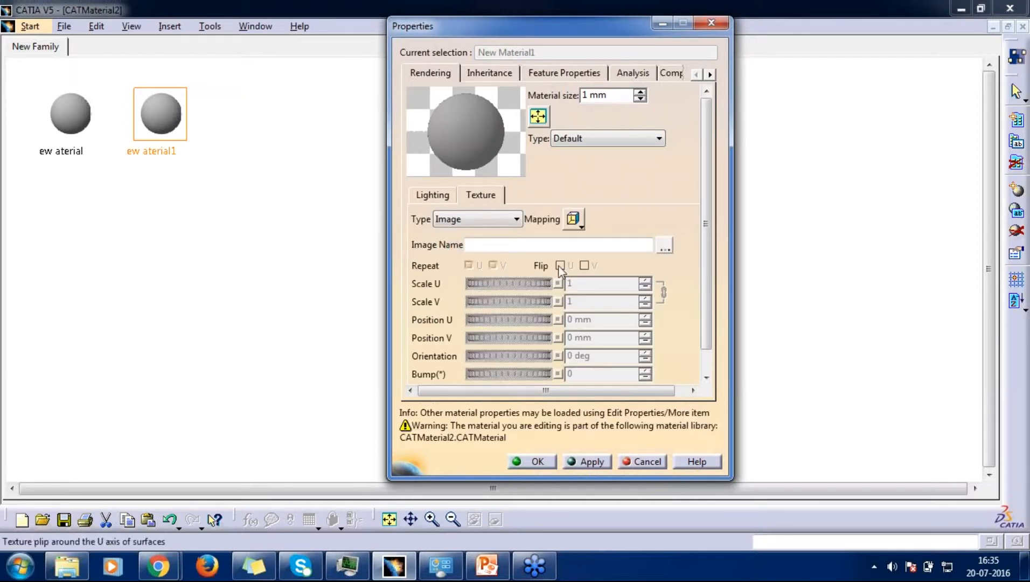
{"action": "left_click", "coordinate": [433, 196]}
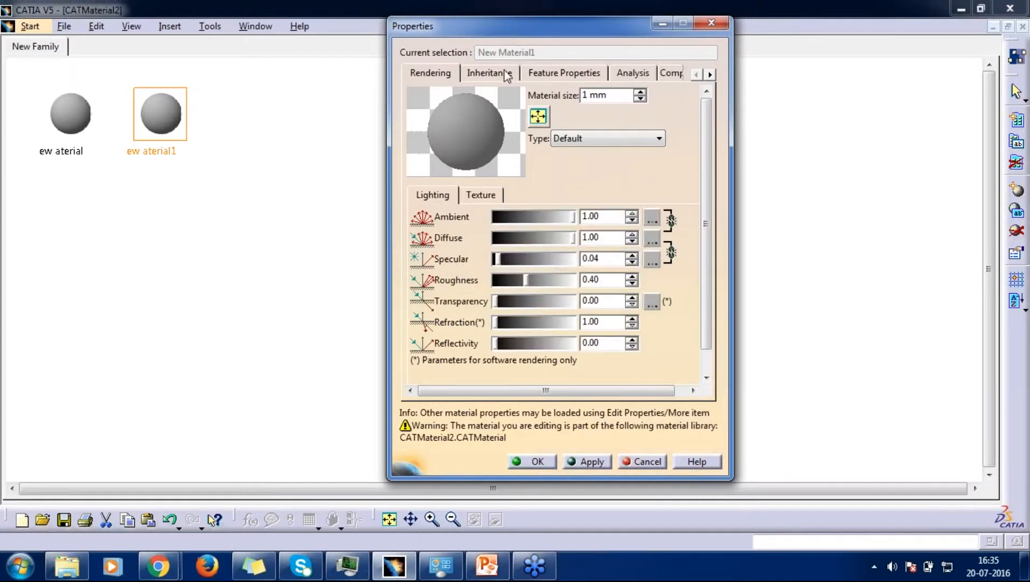
Examine the new material's feature name, inheritance and analysis properties, including the available structural material types.
{"action": "left_click", "coordinate": [576, 73]}
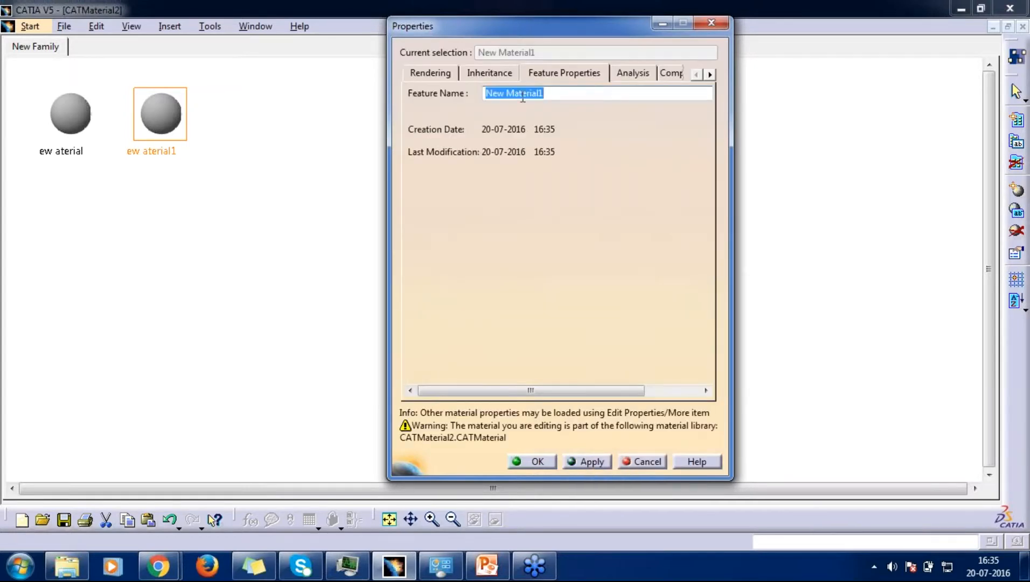
{"action": "left_click", "coordinate": [571, 91]}
{"action": "left_click", "coordinate": [496, 76]}
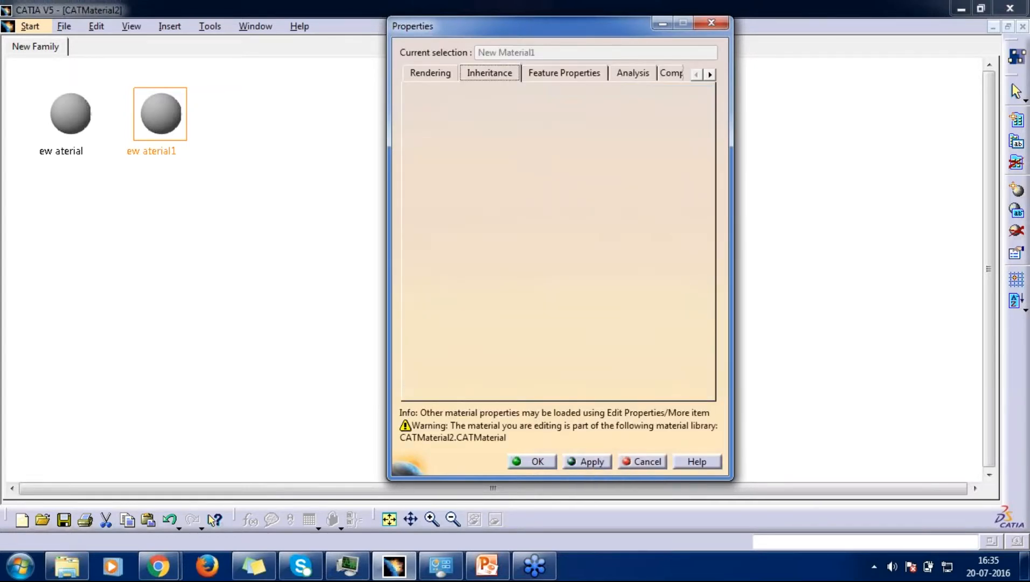
{"action": "left_click", "coordinate": [637, 75]}
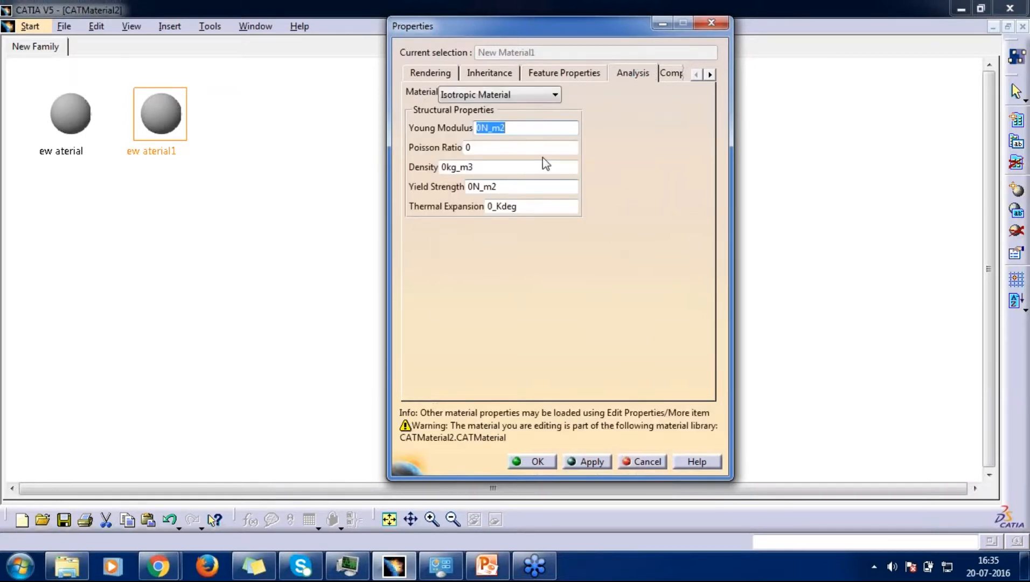
{"action": "left_click", "coordinate": [509, 94]}
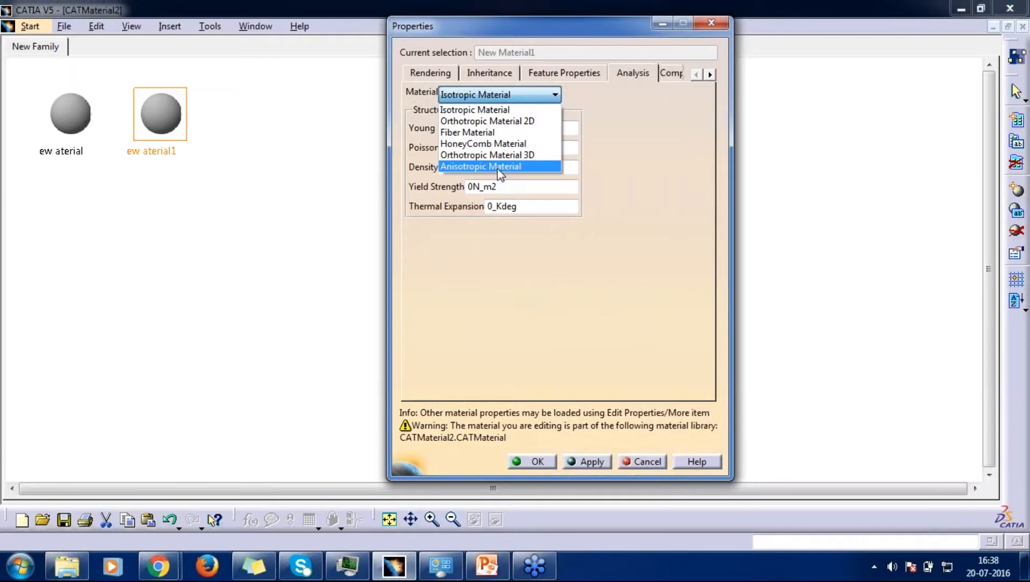
Add composites properties to New Material1 with the material type Uni directional, then close the CATMaterial2 document.
{"action": "left_click", "coordinate": [682, 79]}
{"action": "left_click", "coordinate": [672, 75]}
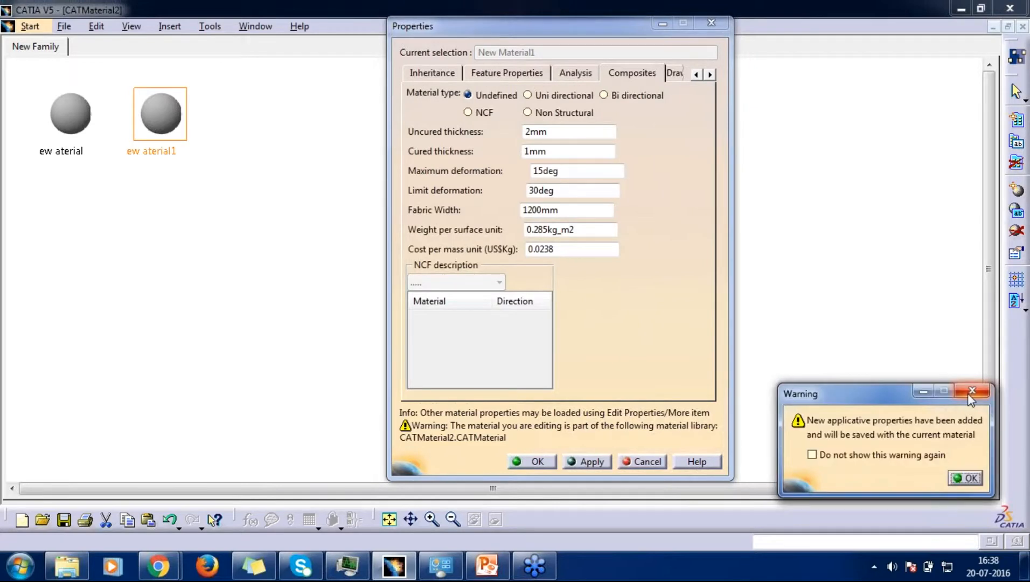
{"action": "left_click", "coordinate": [970, 392]}
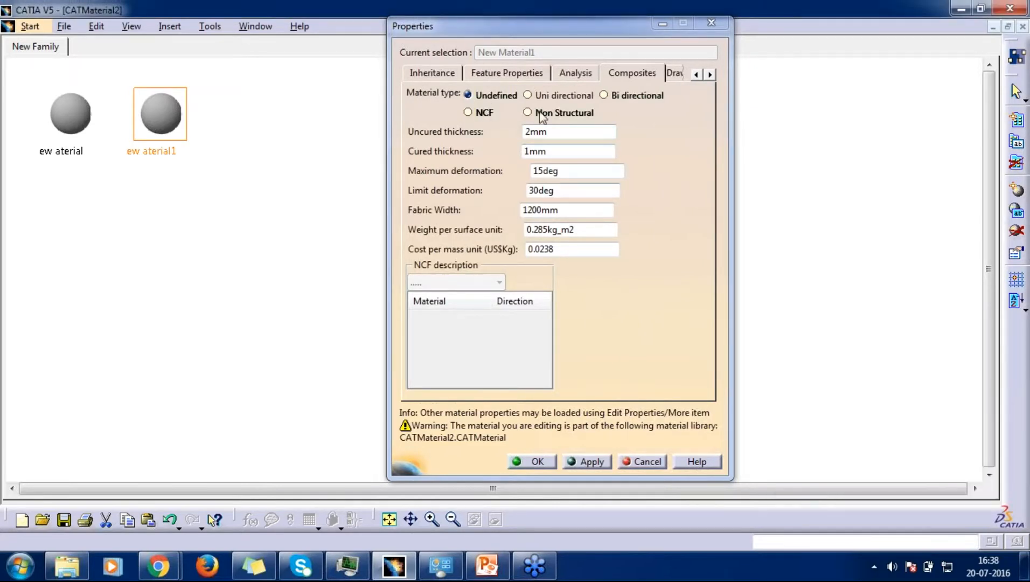
{"action": "left_click", "coordinate": [563, 95]}
{"action": "left_click", "coordinate": [636, 96]}
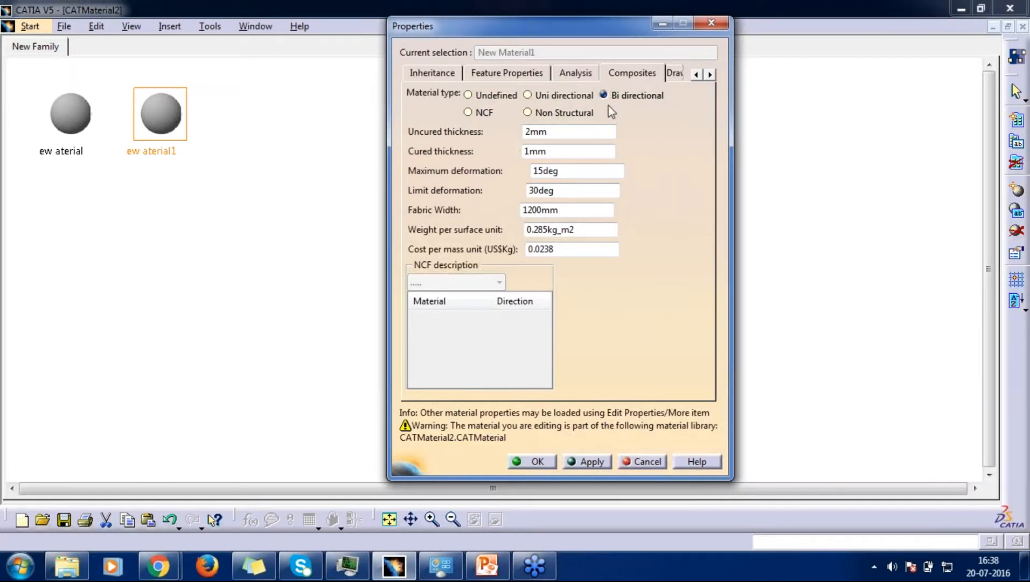
{"action": "left_click", "coordinate": [563, 97]}
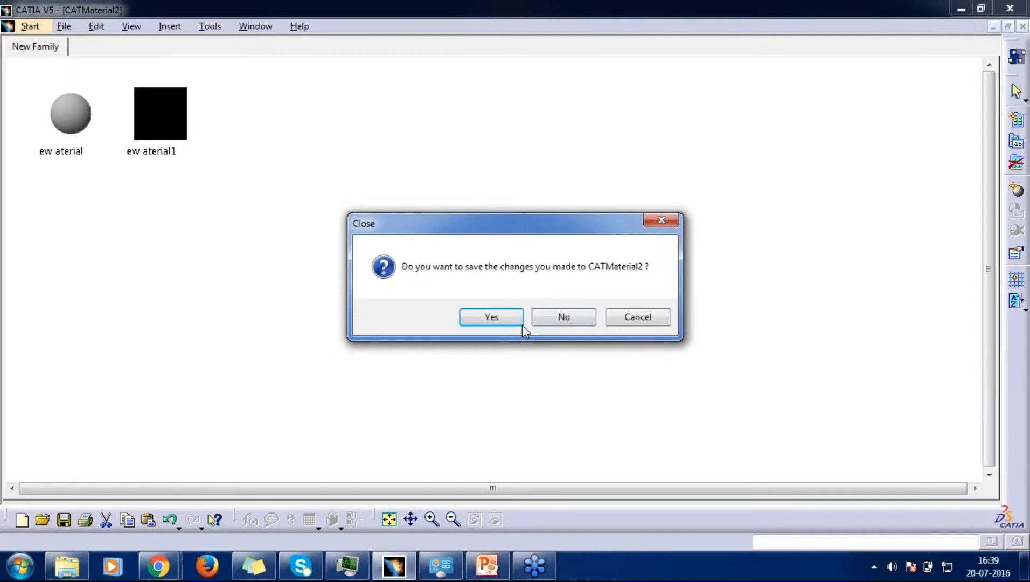
{"action": "left_click", "coordinate": [521, 324]}
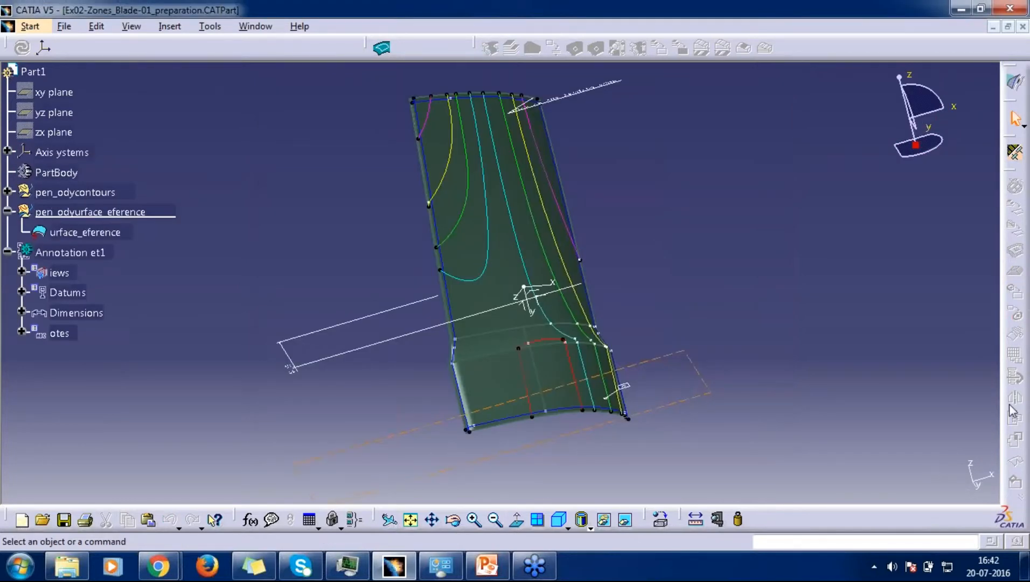
Delete the annotation set from the Ex02-Zones_Blade-01_preparation part.
{"action": "middle_click_drag", "start_coordinate": [561, 161], "coordinate": [587, 191]}
{"action": "mouse_move", "coordinate": [649, 221]}
{"action": "middle_mouse_down"}
{"action": "mouse_move", "coordinate": [687, 247]}
{"action": "mouse_move", "coordinate": [667, 254]}
{"action": "mouse_move", "coordinate": [673, 258]}
{"action": "middle_mouse_up"}
{"action": "left_click", "coordinate": [86, 252]}
{"action": "right_click", "coordinate": [87, 252]}
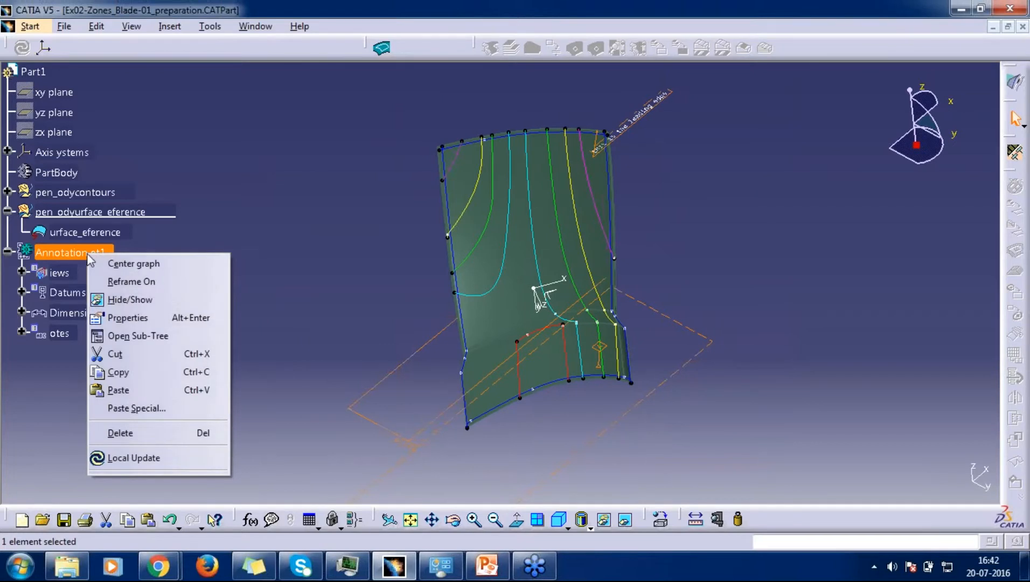
{"action": "left_click", "coordinate": [161, 433]}
{"action": "middle_click_drag", "start_coordinate": [391, 338], "coordinate": [551, 327]}
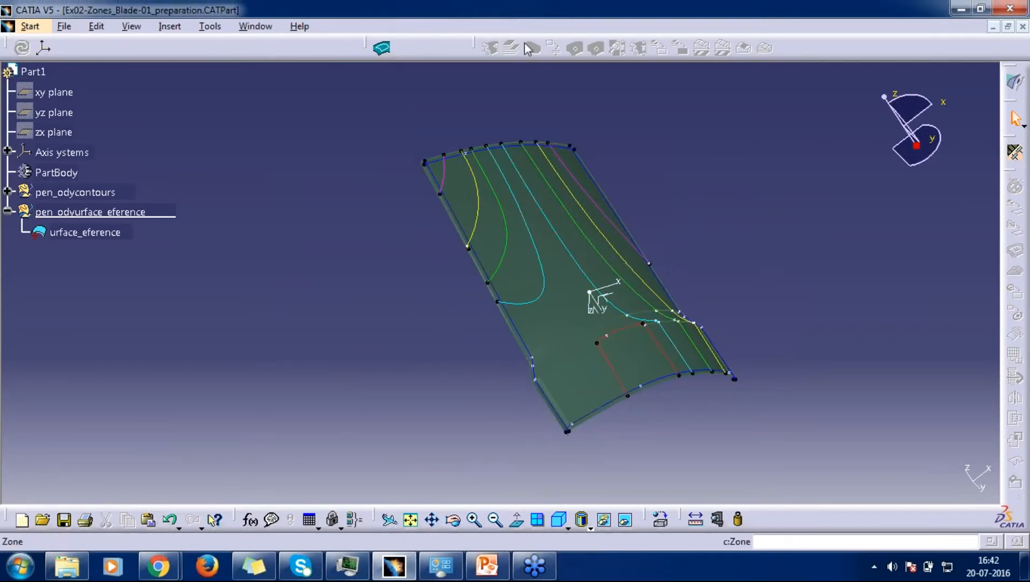
Create composites parameters for the blade part and start browsing for a material catalog to add materials from.
{"action": "left_click", "coordinate": [1017, 159]}
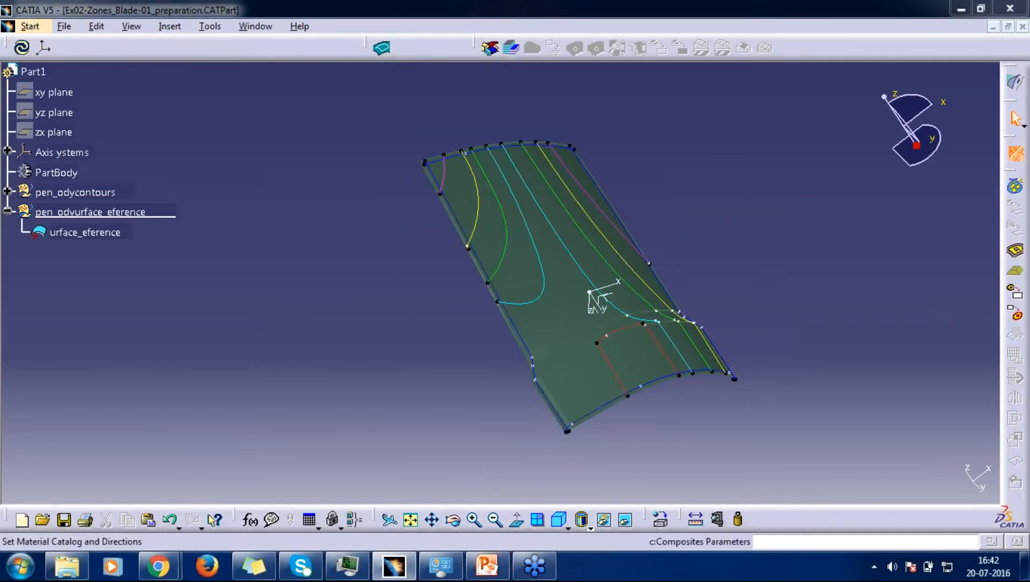
{"action": "left_click", "coordinate": [366, 88]}
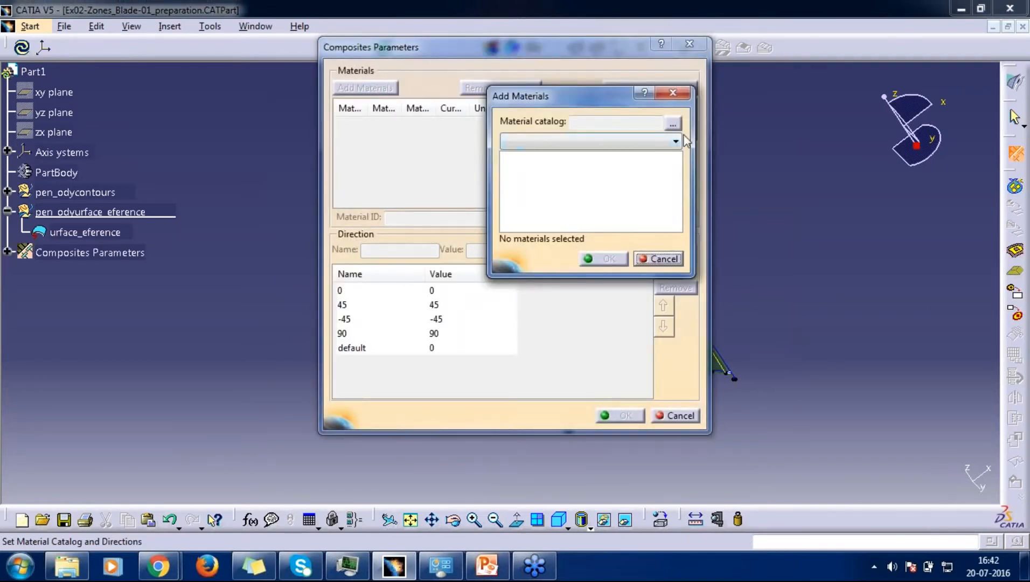
{"action": "left_click", "coordinate": [674, 125]}
Load the material catalog Ex01-NewCompositesCatalog_Training from D:\Training\Composities 20.07.2016\Data\Ex01-Composites_Catalog.
{"action": "left_click_drag", "start_coordinate": [362, 316], "coordinate": [362, 256]}
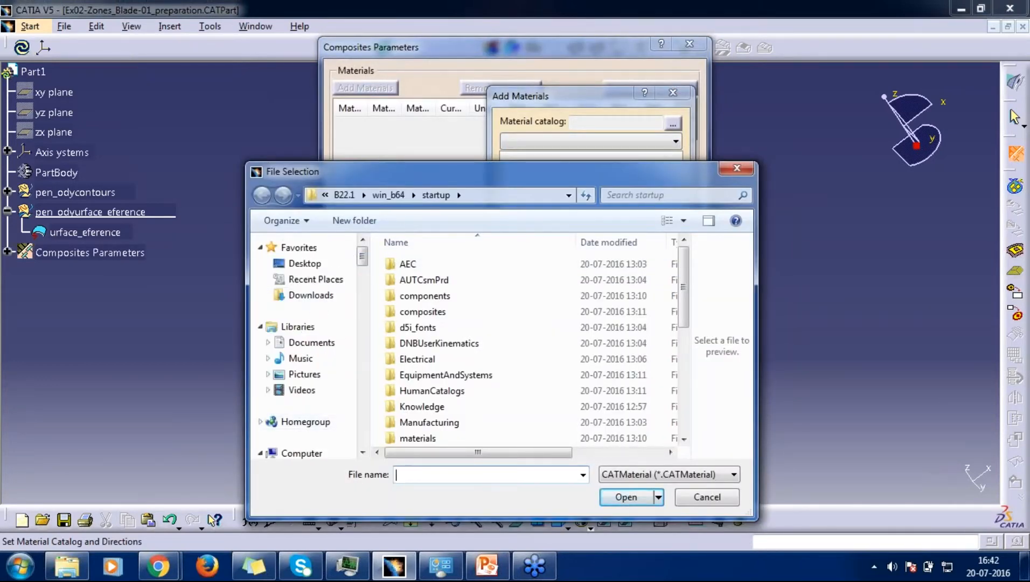
{"action": "left_click", "coordinate": [302, 454]}
{"action": "double_click", "coordinate": [512, 329]}
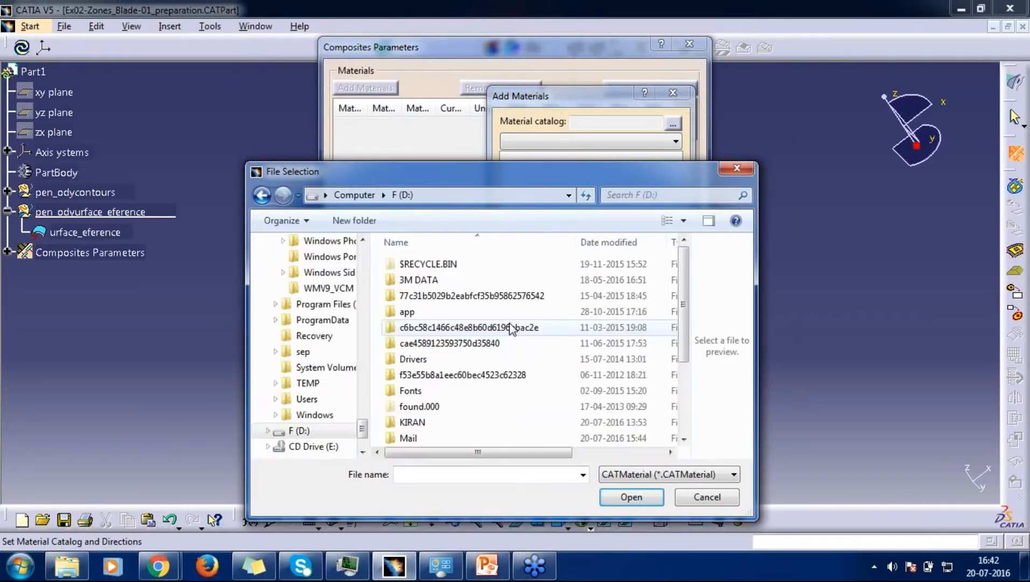
{"action": "scroll", "coordinate": [427, 394], "scroll_direction": "down", "scroll_amount": 2}
{"action": "scroll", "coordinate": [427, 393], "scroll_direction": "down", "scroll_amount": 2}
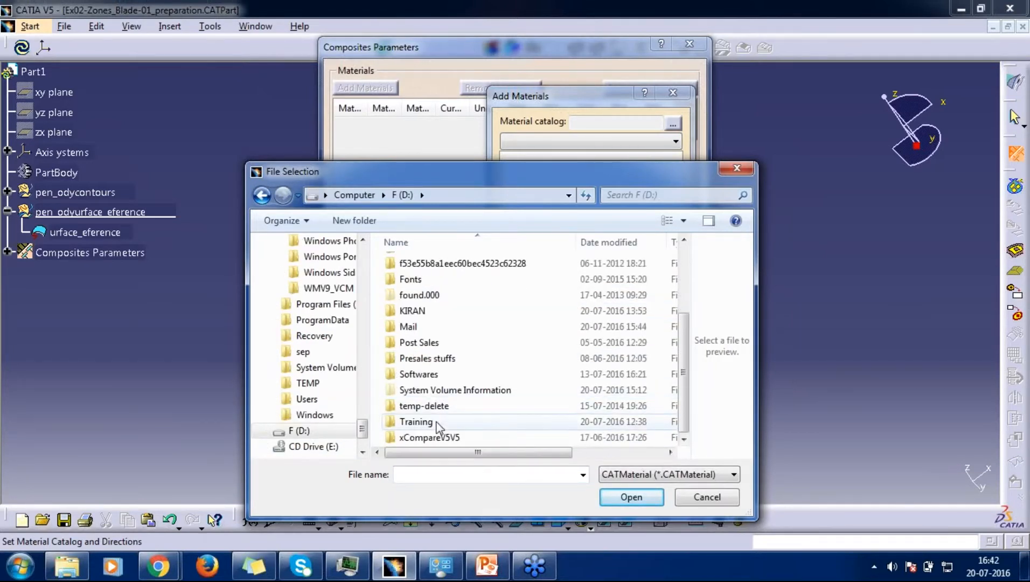
{"action": "double_click", "coordinate": [434, 425]}
{"action": "double_click", "coordinate": [433, 330]}
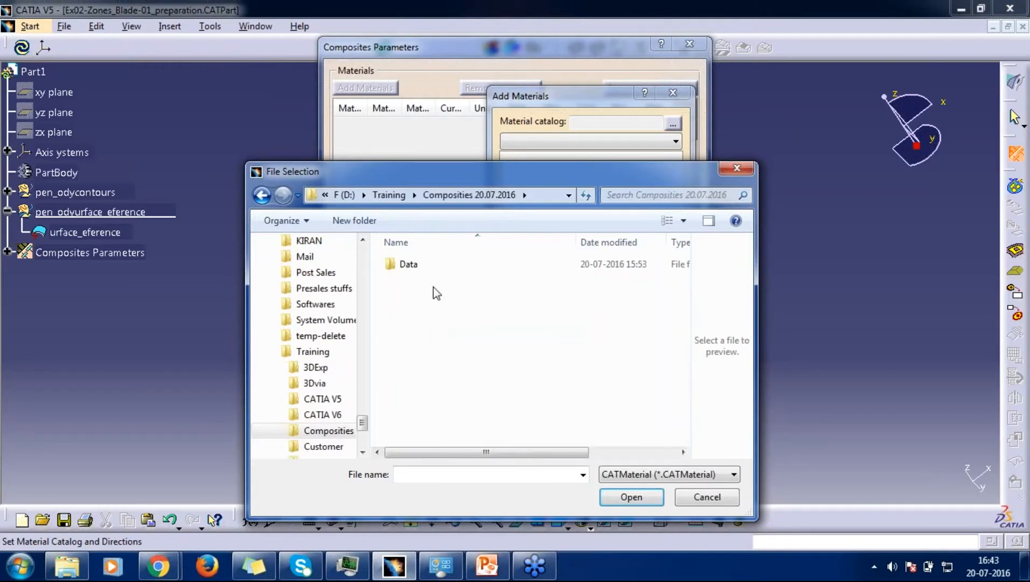
{"action": "double_click", "coordinate": [423, 268]}
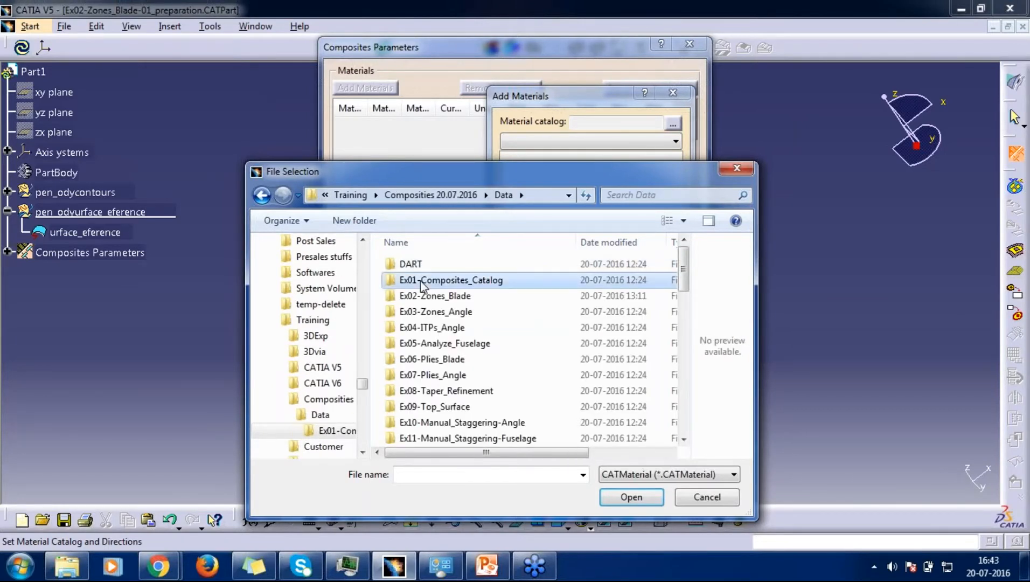
{"action": "double_click", "coordinate": [447, 278]}
{"action": "left_click", "coordinate": [437, 280]}
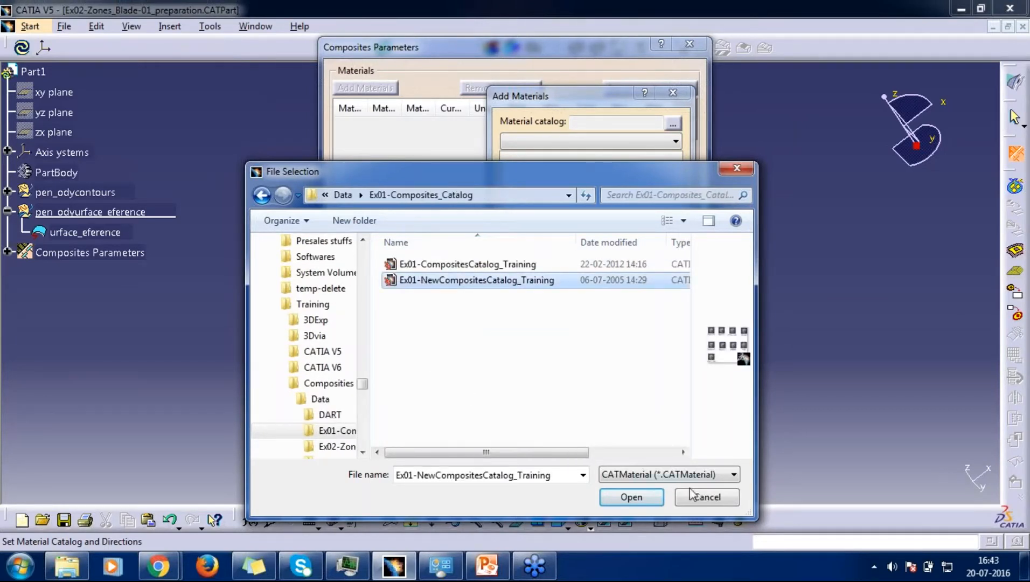
{"action": "left_click", "coordinate": [646, 498]}
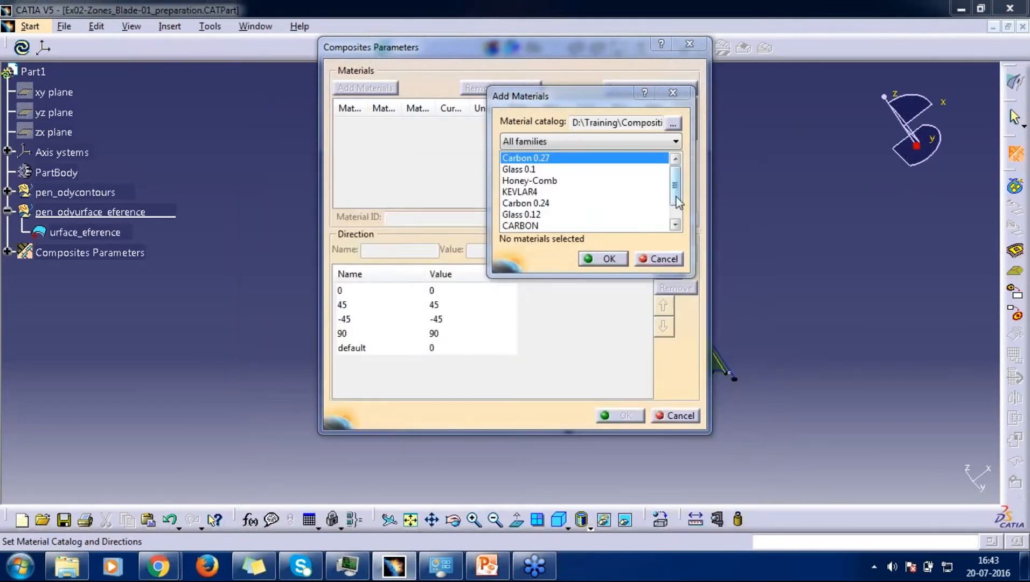
Add all materials from Carbon 0.27 through HONEY COMB to the blade's composites parameters.
{"action": "scroll", "coordinate": [649, 232], "scroll_direction": "down", "scroll_amount": 1}
{"action": "left_click", "coordinate": [556, 228], "text": "shift"}
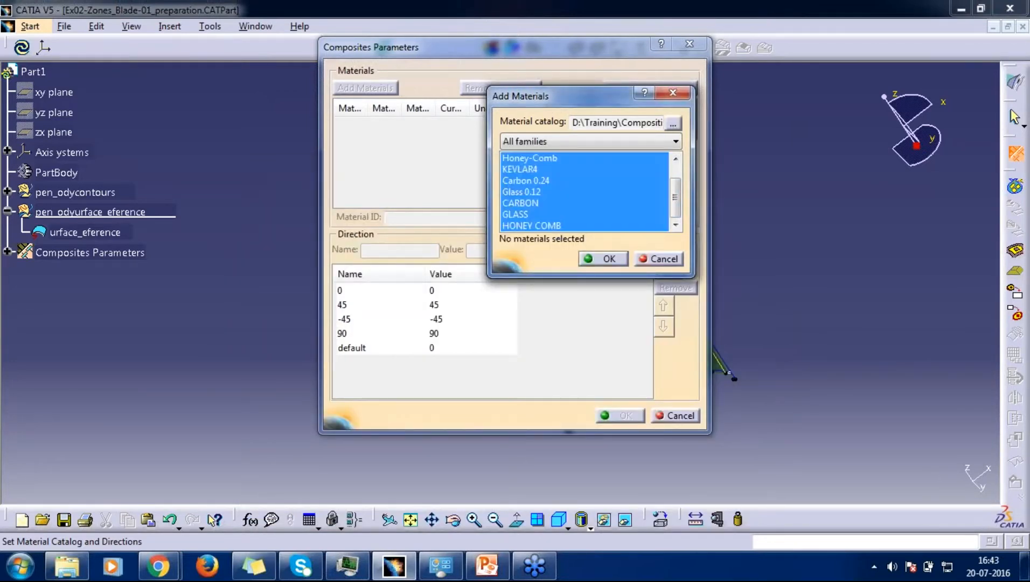
{"action": "left_click", "coordinate": [591, 259]}
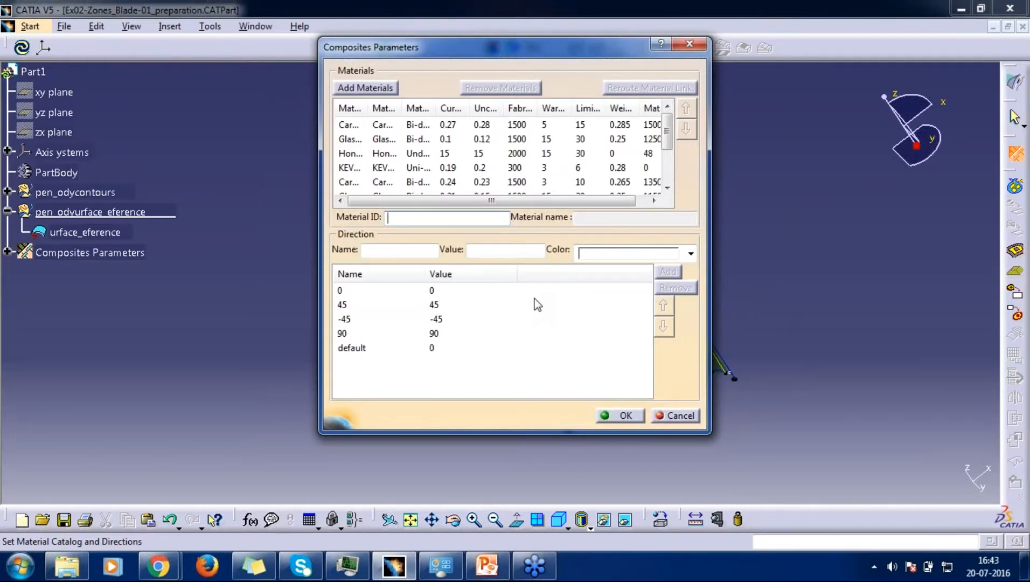
Examine the values and colours of the 0, 45, -45, 90 and default ply directions in the composites parameters.
{"action": "left_click", "coordinate": [435, 291]}
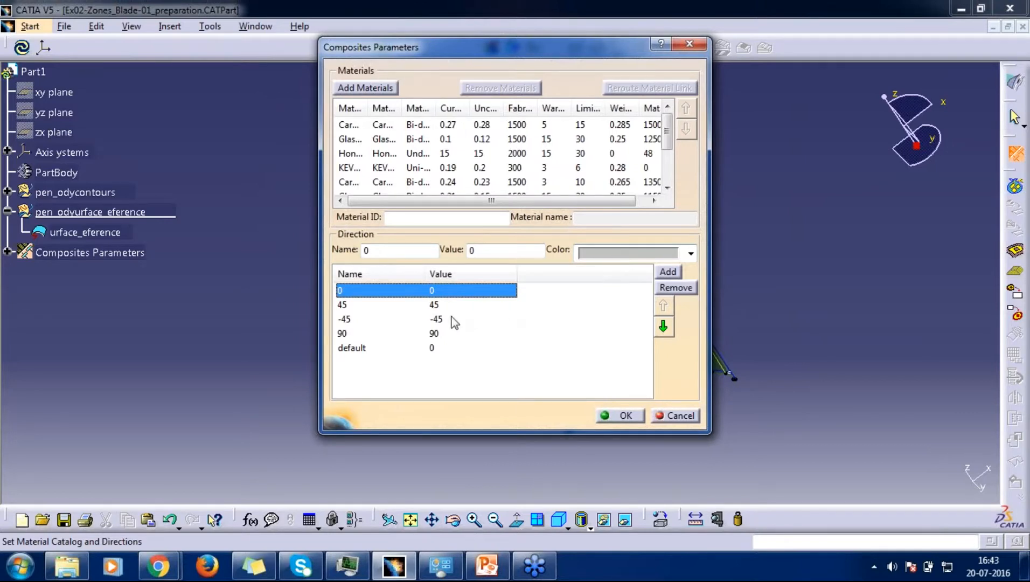
{"action": "left_click", "coordinate": [434, 306]}
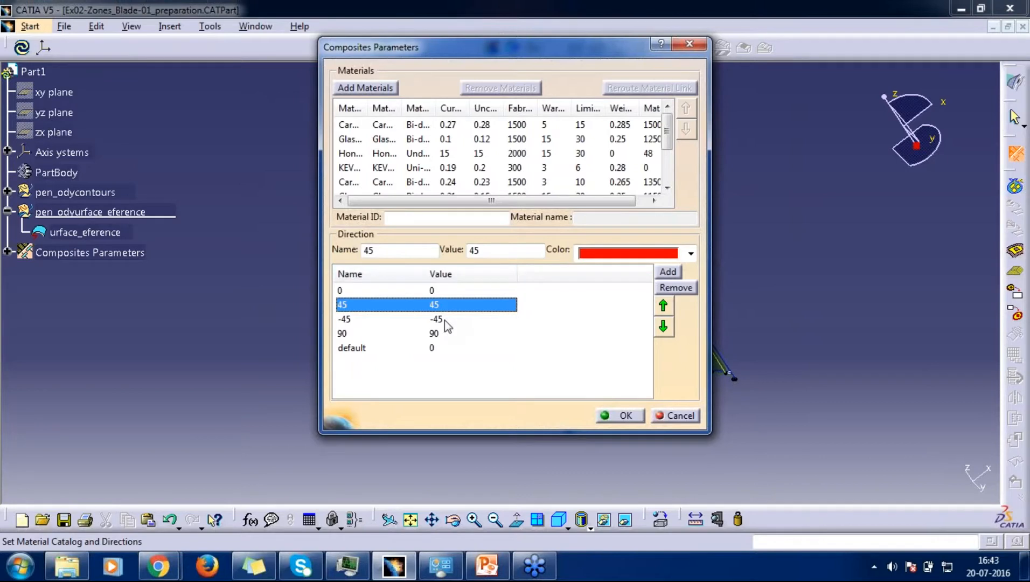
{"action": "left_click", "coordinate": [627, 257]}
{"action": "left_click", "coordinate": [613, 272]}
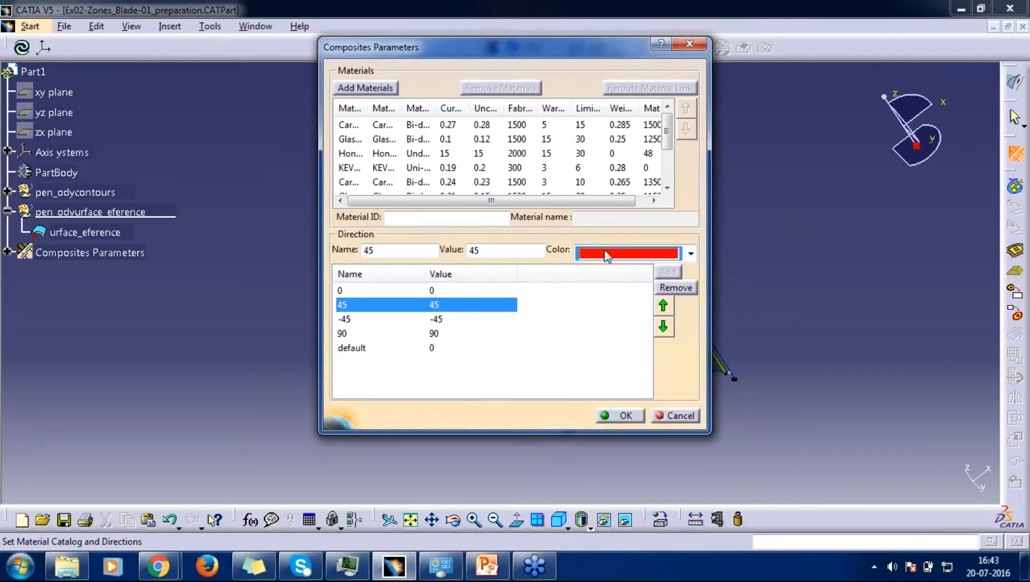
{"action": "left_click", "coordinate": [607, 256]}
{"action": "left_click", "coordinate": [522, 330]}
{"action": "left_click", "coordinate": [436, 320]}
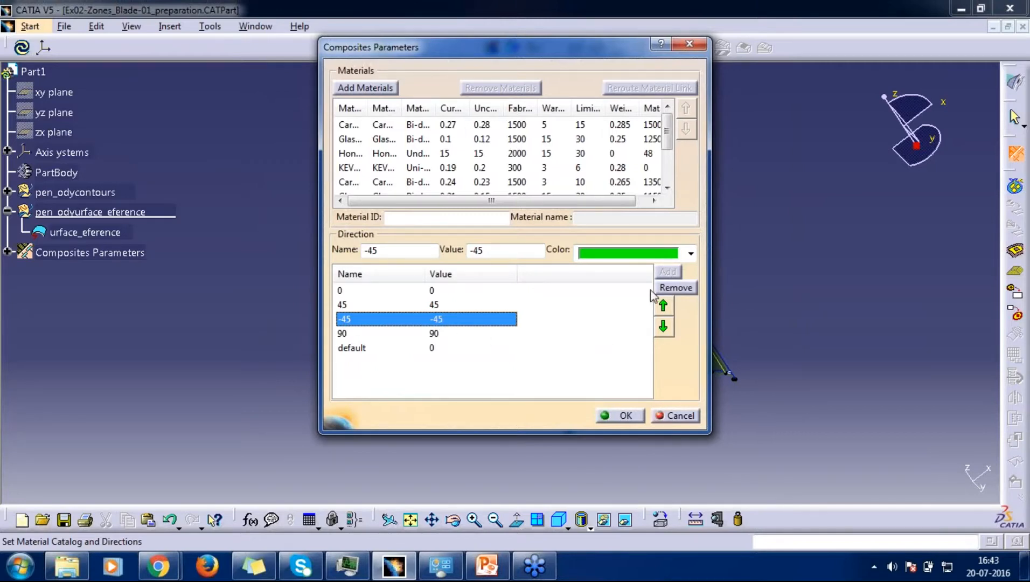
{"action": "left_click", "coordinate": [443, 338]}
{"action": "left_click", "coordinate": [492, 348]}
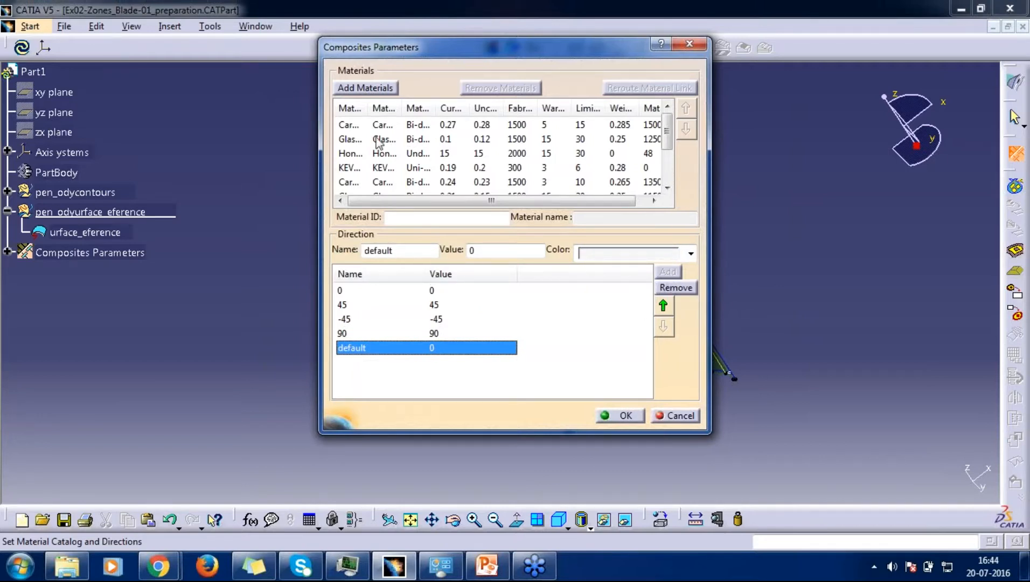
Review the added materials with the material ID column widened, and accept the blade's composites parameters.
{"action": "left_click", "coordinate": [350, 125]}
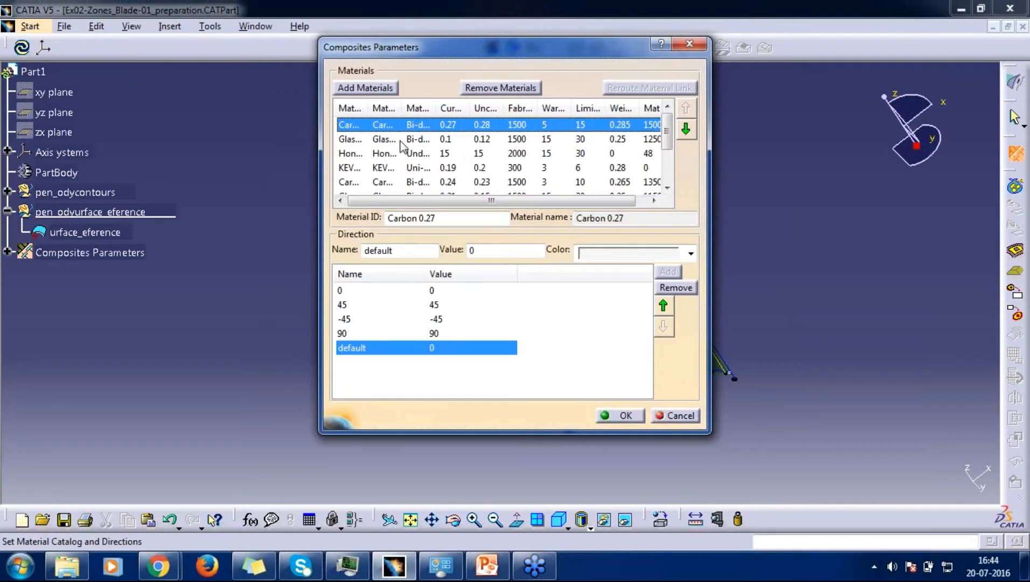
{"action": "left_click", "coordinate": [398, 139]}
{"action": "left_click", "coordinate": [385, 155]}
{"action": "left_click", "coordinate": [392, 169]}
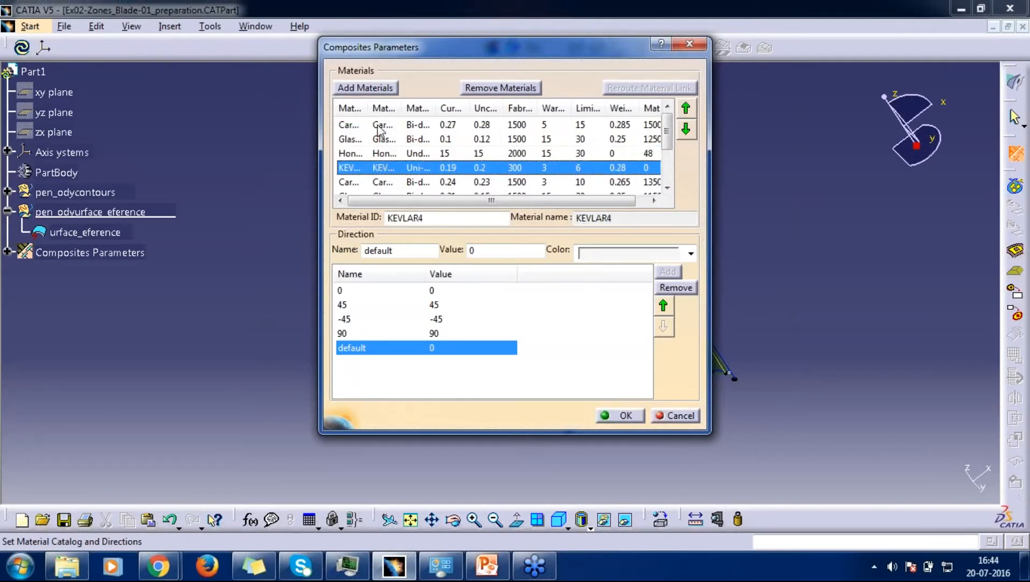
{"action": "left_click_drag", "start_coordinate": [367, 115], "coordinate": [488, 115]}
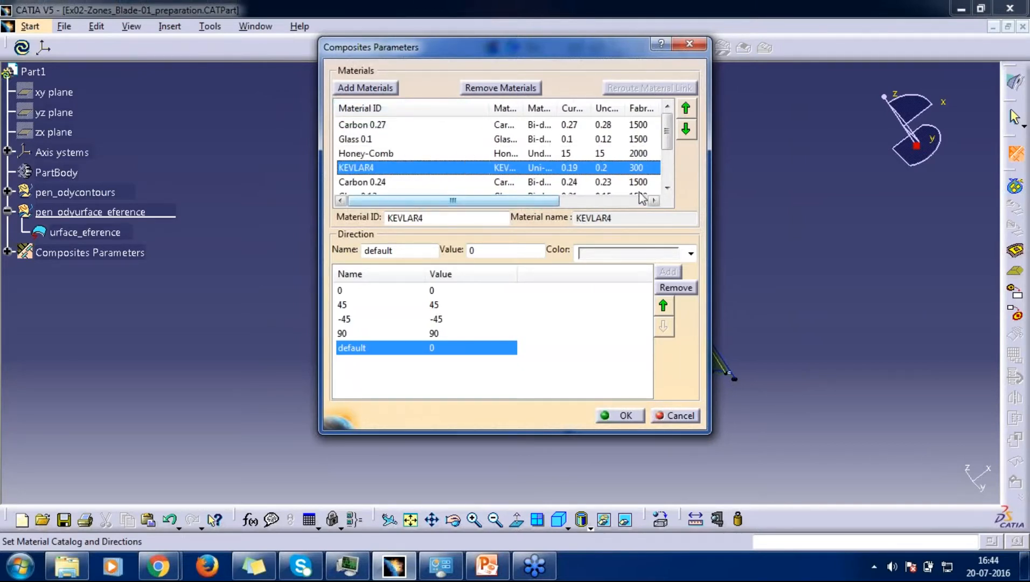
{"action": "scroll", "coordinate": [670, 146], "scroll_direction": "down", "scroll_amount": 2}
{"action": "scroll", "coordinate": [670, 147], "scroll_direction": "up", "scroll_amount": 2}
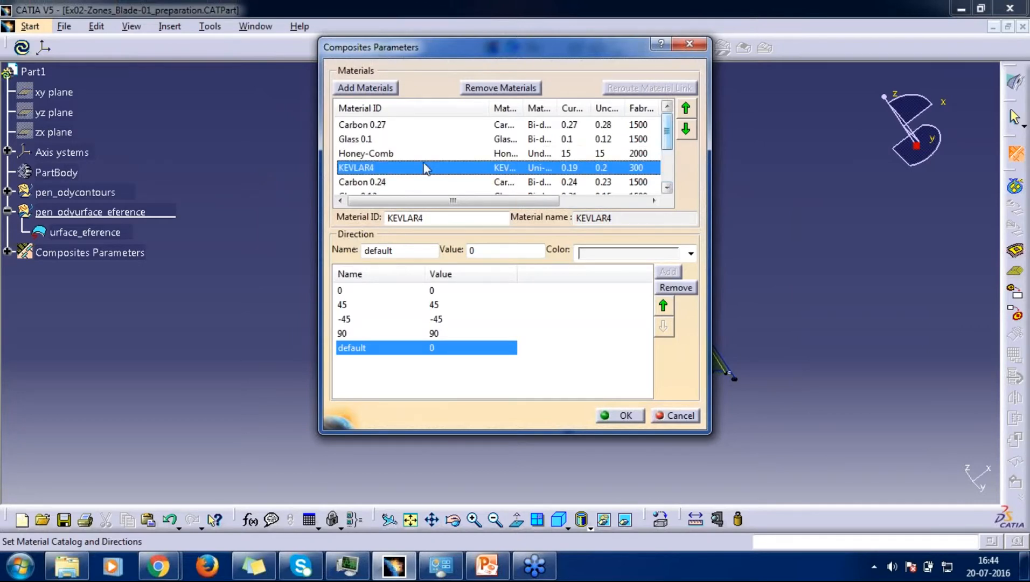
{"action": "left_click", "coordinate": [380, 128]}
{"action": "left_click", "coordinate": [376, 154]}
{"action": "key", "text": "Escape"}
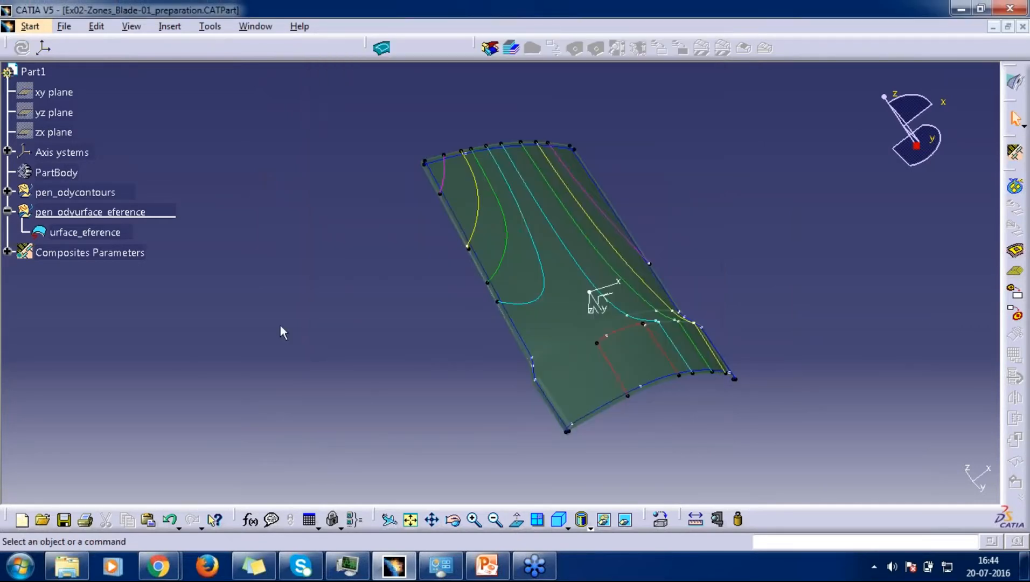
Examine the materials used under the blade's composites parameters in the specification tree.
{"action": "left_click", "coordinate": [8, 253]}
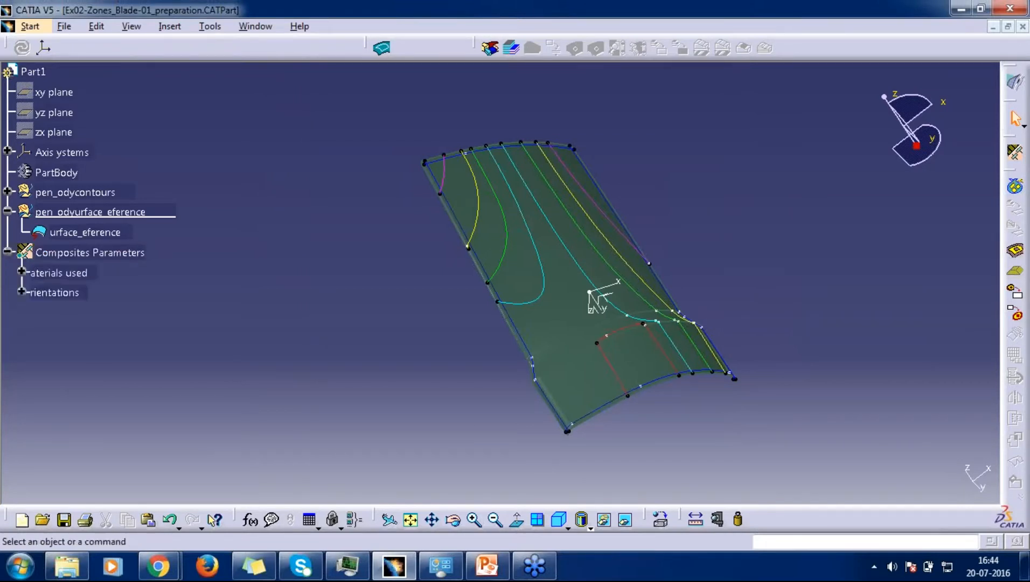
{"action": "left_click", "coordinate": [22, 273]}
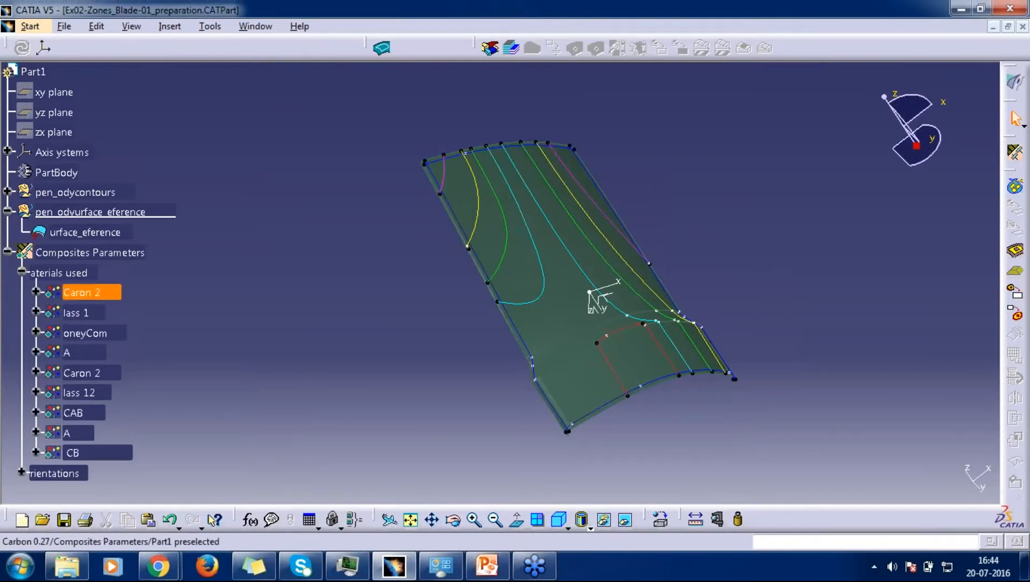
{"action": "left_click", "coordinate": [22, 273]}
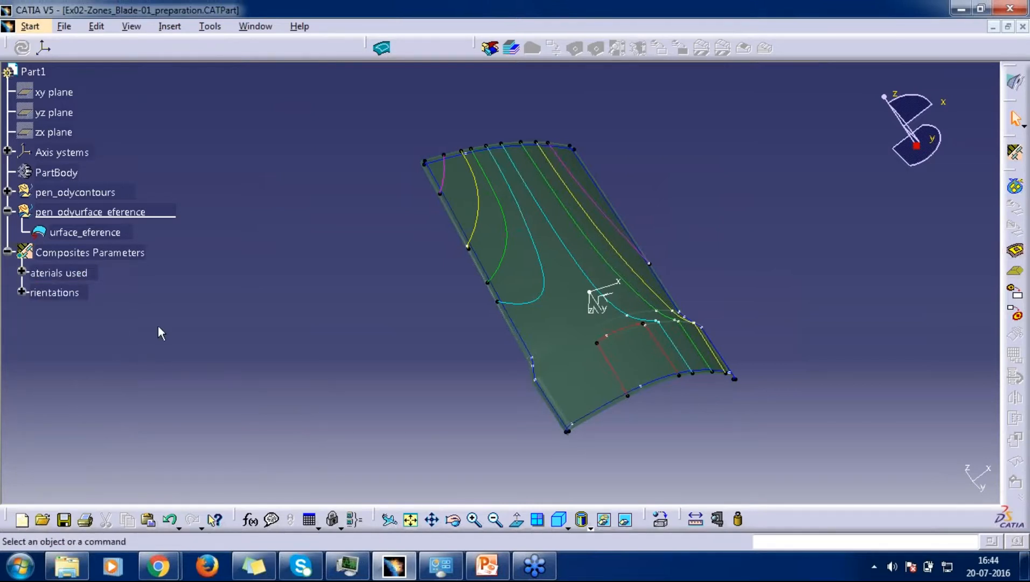
Define a zones group with Surface_Reference as its surface and Axis System.1 as its rosette.
{"action": "middle_click_drag", "start_coordinate": [699, 258], "coordinate": [695, 254]}
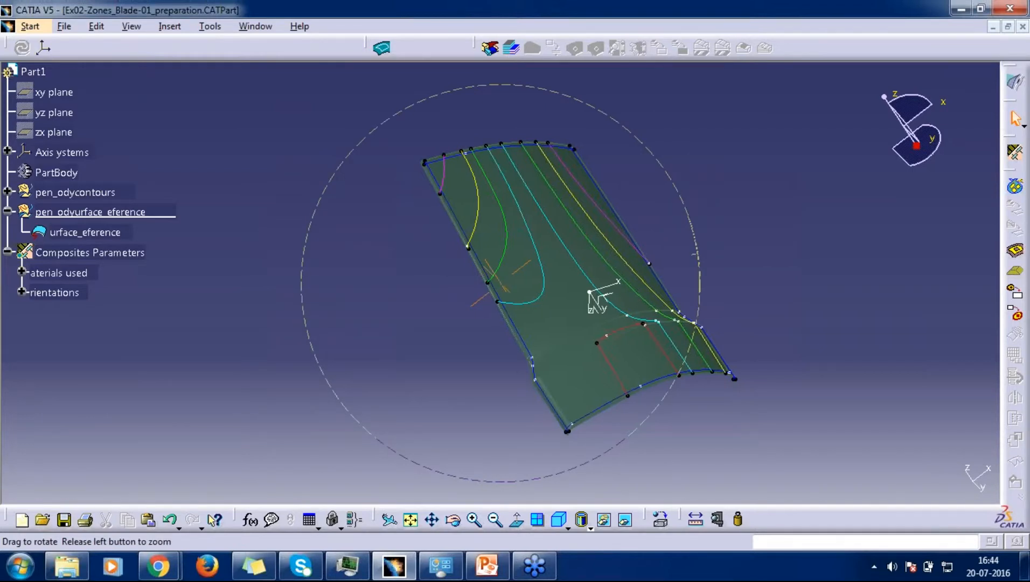
{"action": "middle_click_drag", "start_coordinate": [695, 254], "coordinate": [545, 305]}
{"action": "middle_click_drag", "start_coordinate": [484, 282], "coordinate": [393, 257]}
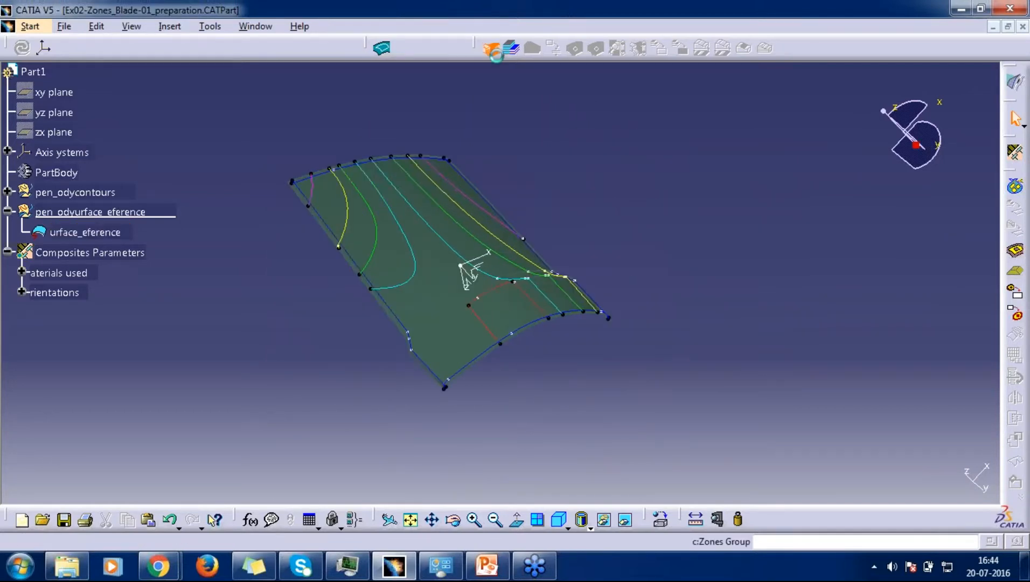
{"action": "left_click", "coordinate": [493, 51]}
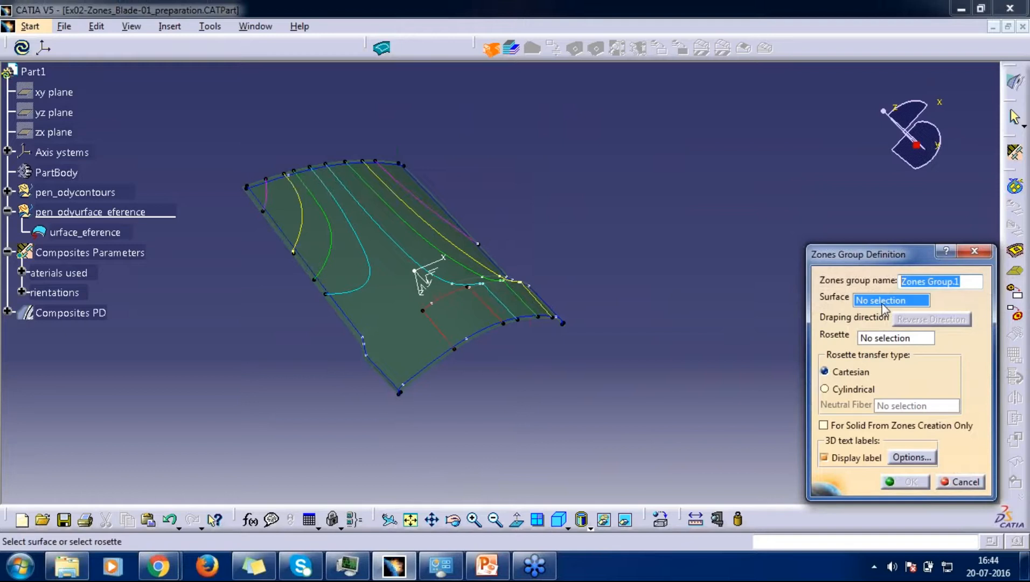
{"action": "left_click", "coordinate": [394, 300]}
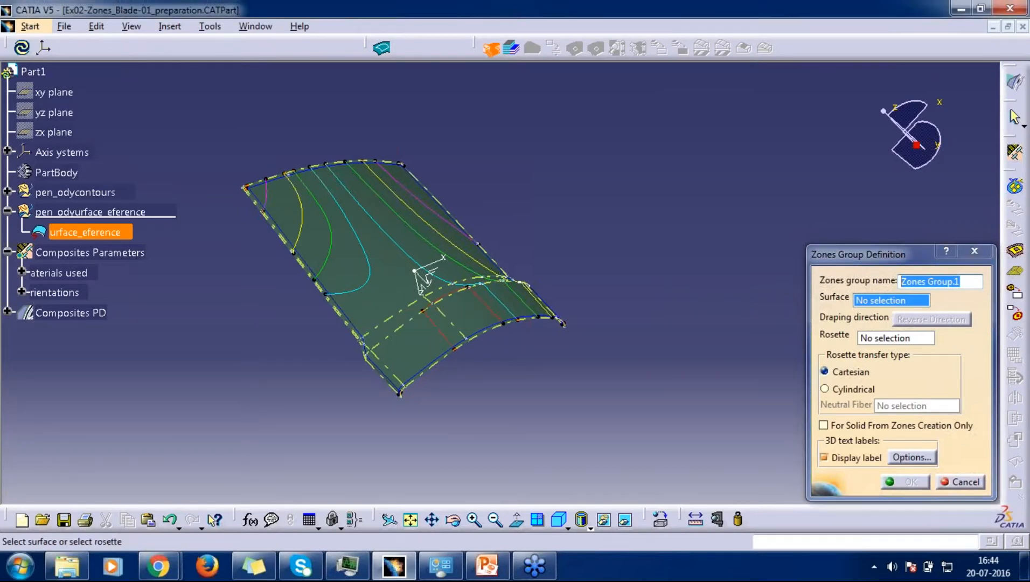
{"action": "middle_click_drag", "start_coordinate": [663, 375], "coordinate": [644, 376]}
{"action": "left_click", "coordinate": [430, 281]}
{"action": "middle_click_drag", "start_coordinate": [432, 283], "coordinate": [501, 321]}
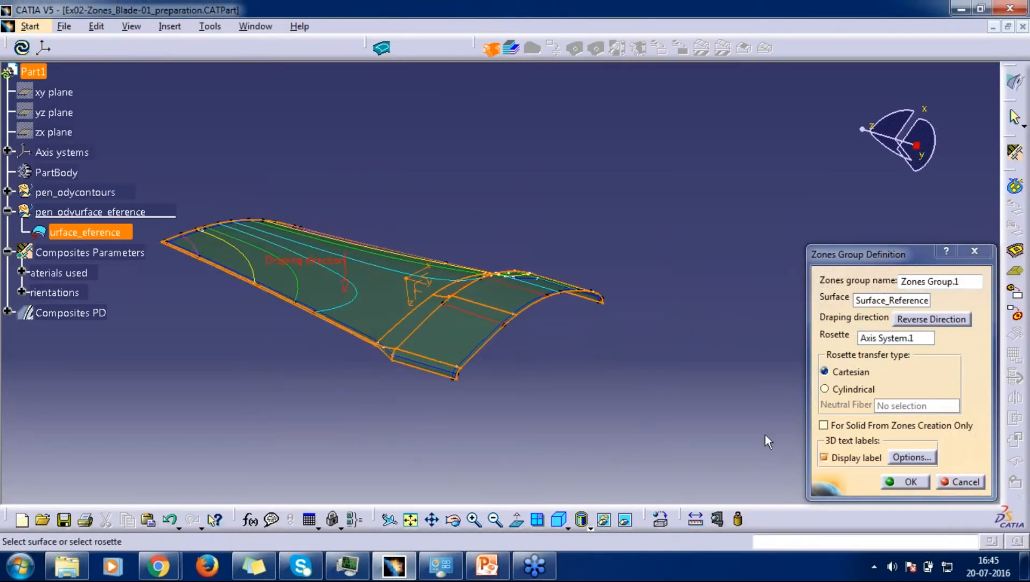
{"action": "middle_click_drag", "start_coordinate": [515, 362], "coordinate": [236, 217]}
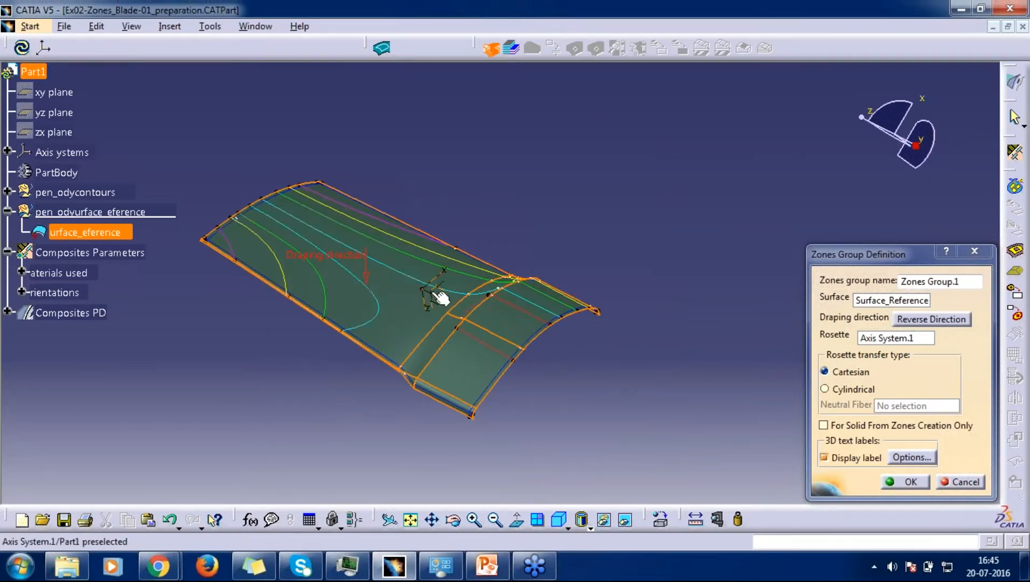
Reverse the zones group's draping direction and restore it, then create the group.
{"action": "left_click", "coordinate": [368, 286]}
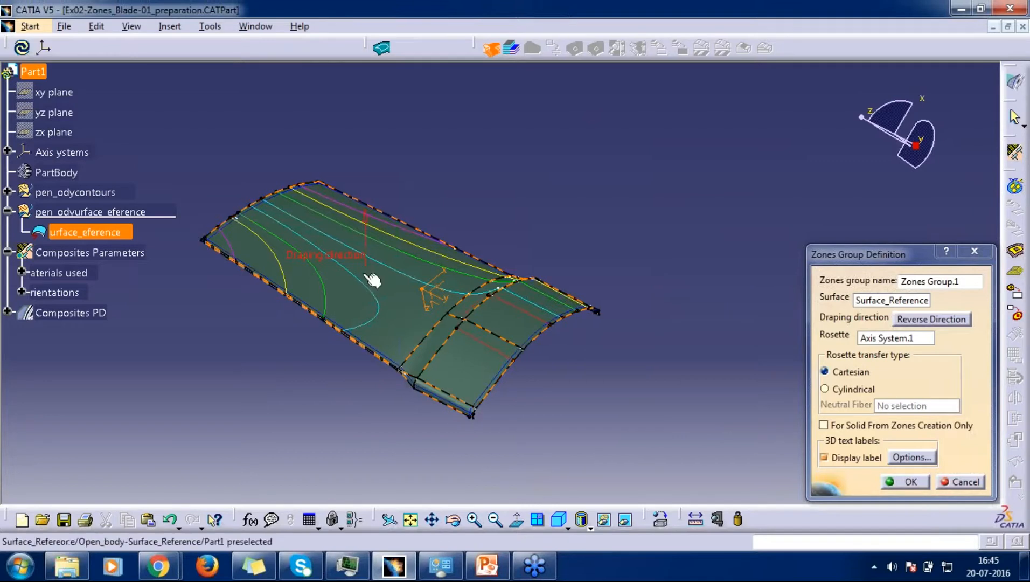
{"action": "middle_click_drag", "start_coordinate": [372, 284], "coordinate": [399, 297]}
{"action": "left_click", "coordinate": [367, 211]}
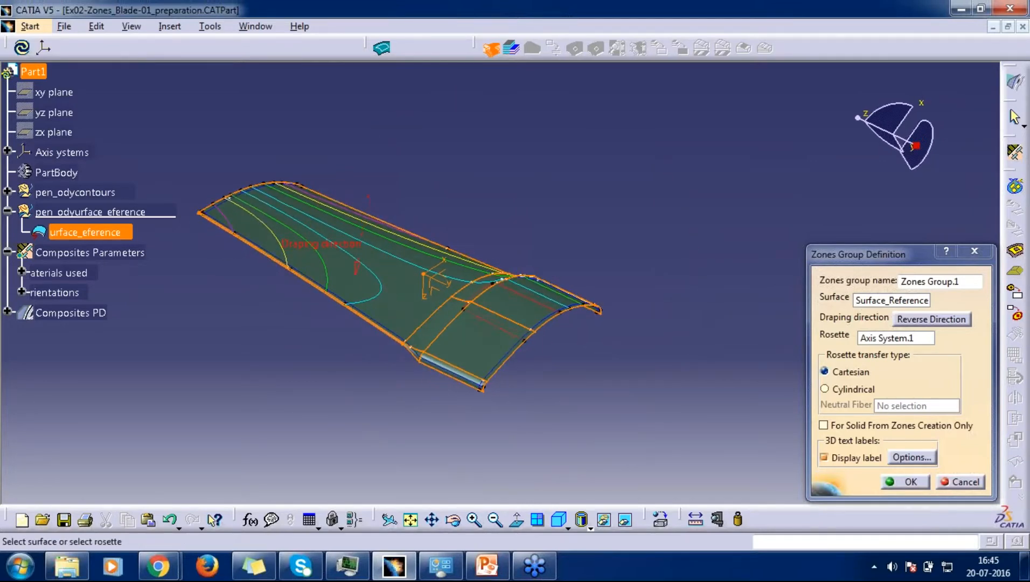
{"action": "left_click", "coordinate": [909, 482]}
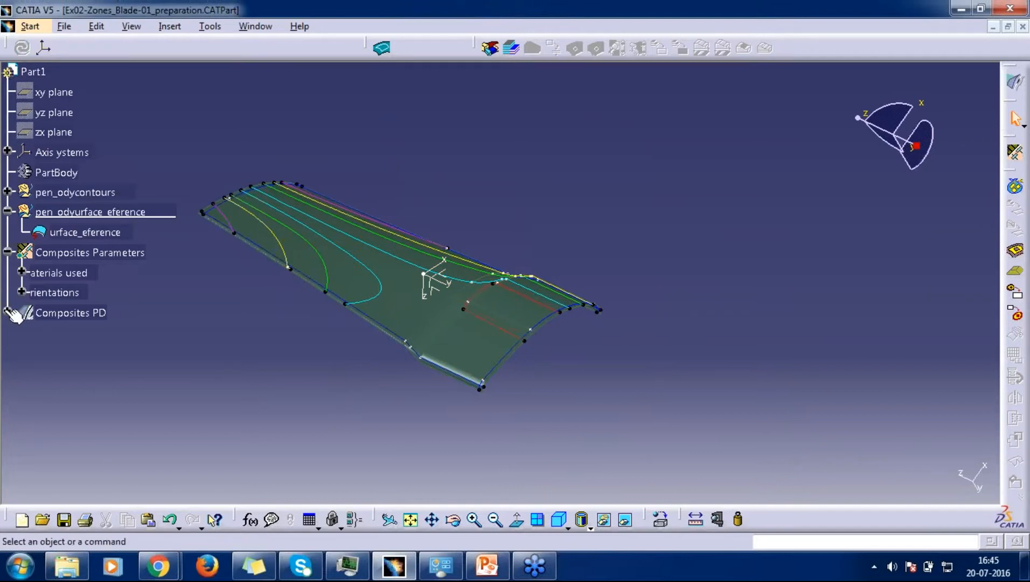
Reopen the zones group definition to check its surface, rosette and draping settings, and close it unchanged.
{"action": "left_click", "coordinate": [7, 311]}
{"action": "double_click", "coordinate": [95, 334]}
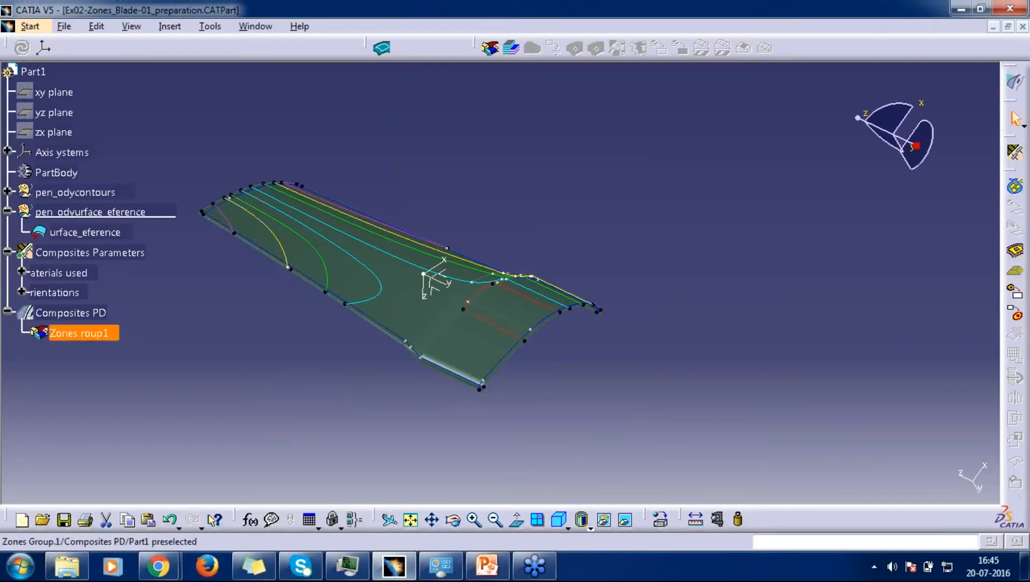
{"action": "left_click_drag", "start_coordinate": [828, 264], "coordinate": [613, 179]}
{"action": "left_click", "coordinate": [693, 397]}
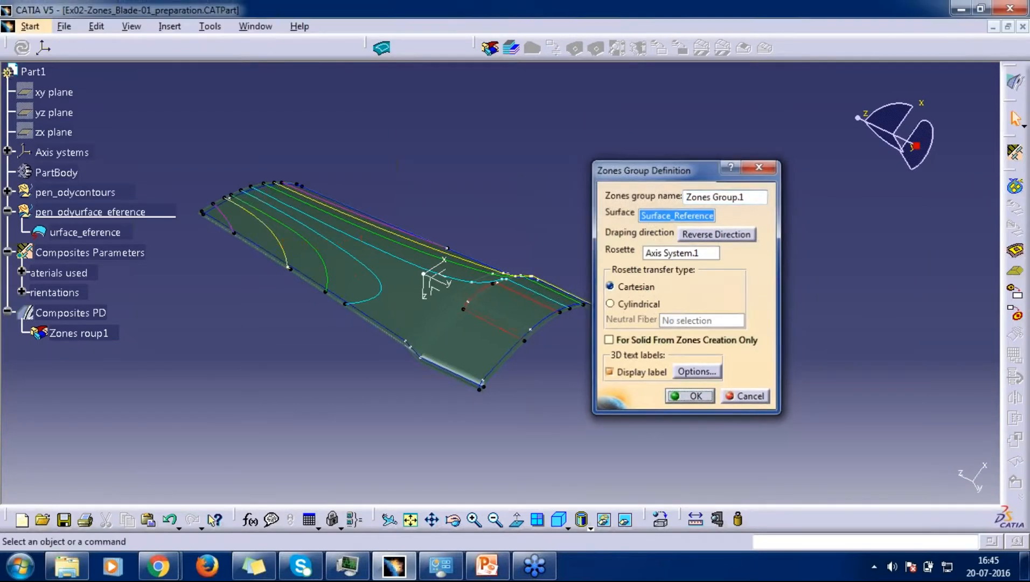
{"action": "left_click", "coordinate": [490, 48]}
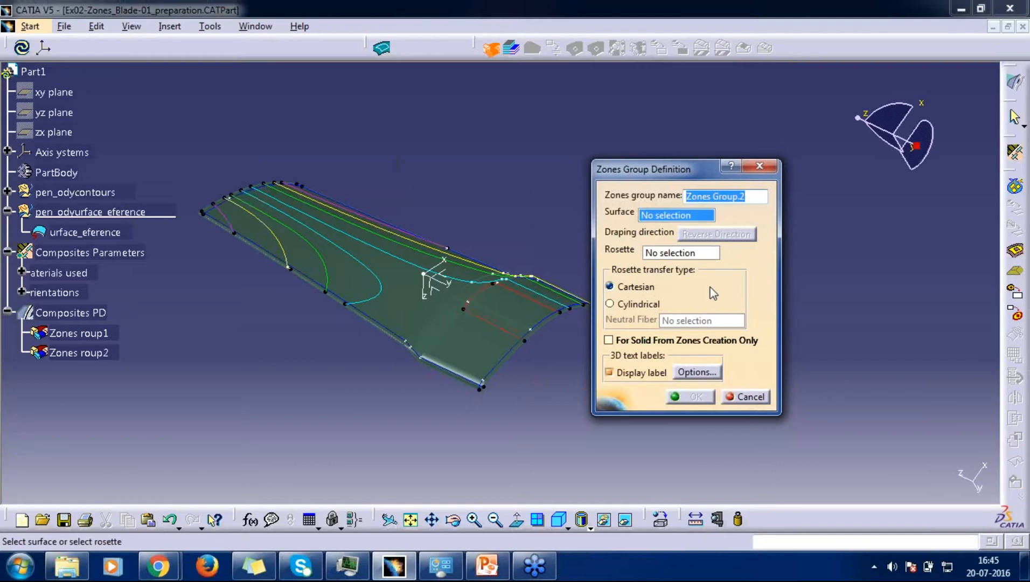
{"action": "left_click", "coordinate": [763, 166]}
{"action": "middle_click_drag", "start_coordinate": [435, 272], "coordinate": [458, 296]}
{"action": "left_click", "coordinate": [97, 336]}
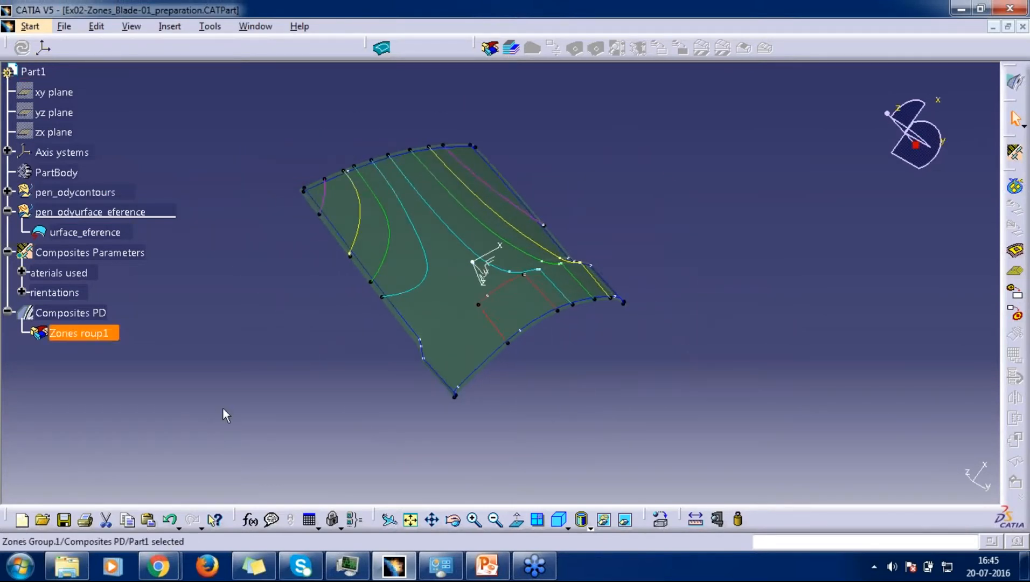
{"action": "left_click", "coordinate": [737, 416]}
Start a zone in Zones Group.1 with contour curves Project.22, Project.23 and Project.14 near the blade's lower edge.
{"action": "middle_click_drag", "start_coordinate": [573, 381], "coordinate": [562, 380]}
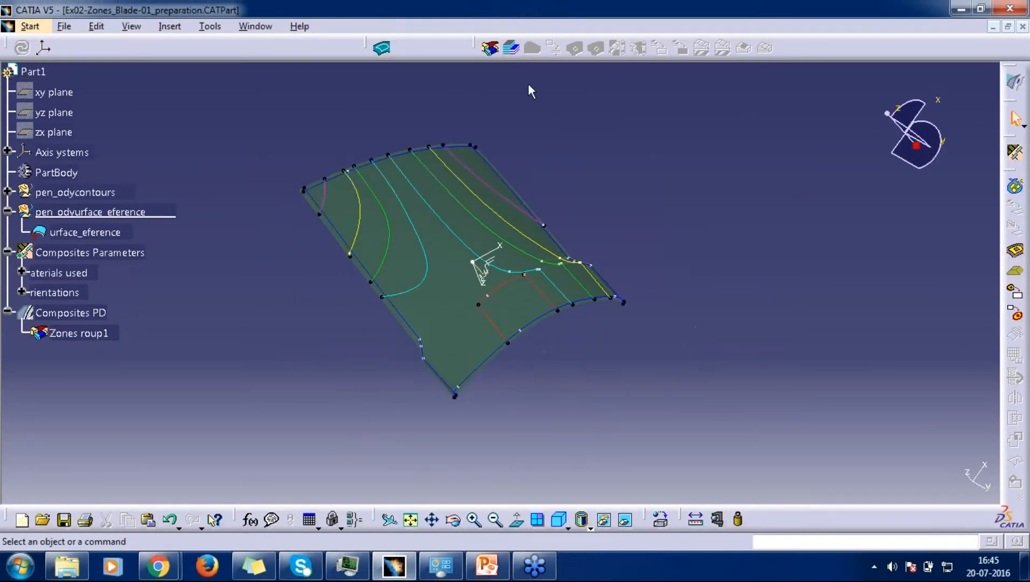
{"action": "left_click", "coordinate": [515, 56]}
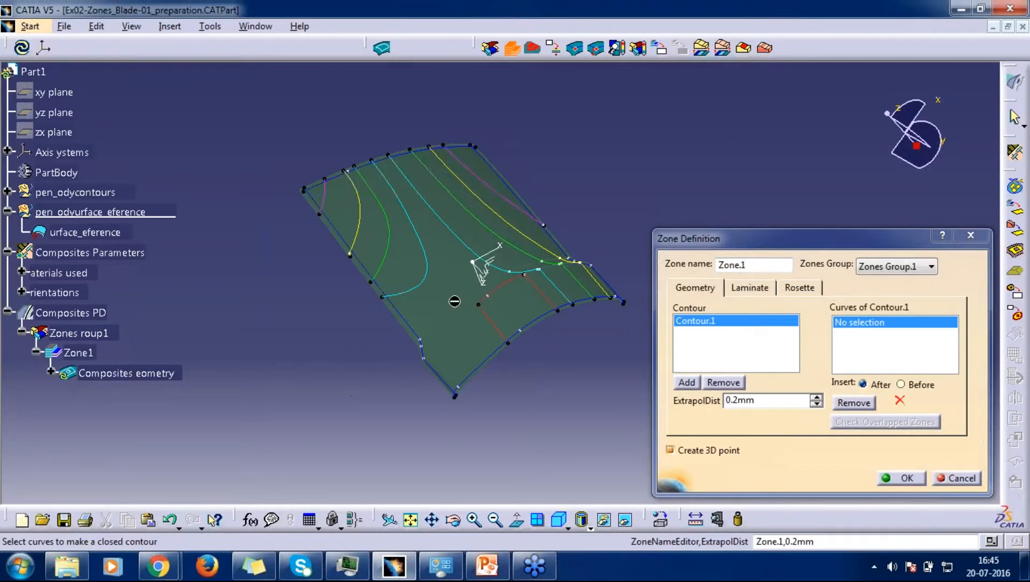
{"action": "middle_click_drag", "start_coordinate": [443, 397], "coordinate": [426, 320], "text": "ctrl"}
{"action": "left_click", "coordinate": [402, 370]}
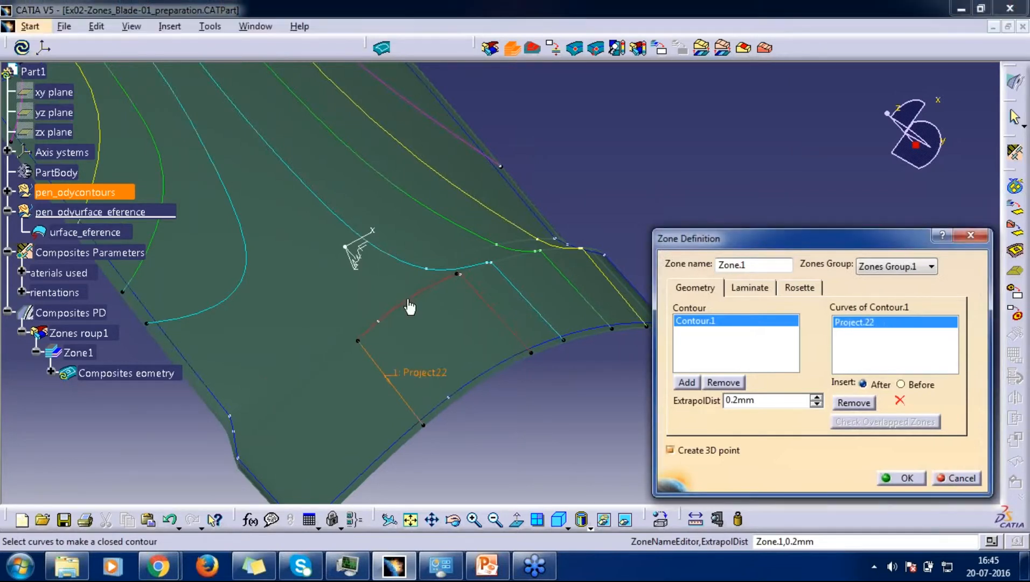
{"action": "left_click", "coordinate": [488, 305]}
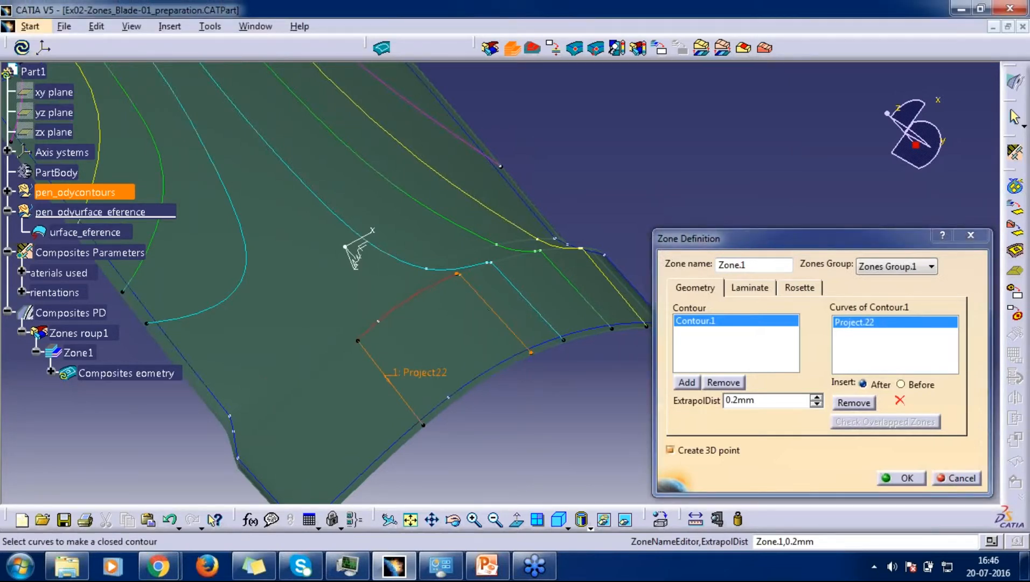
{"action": "left_click", "coordinate": [515, 363]}
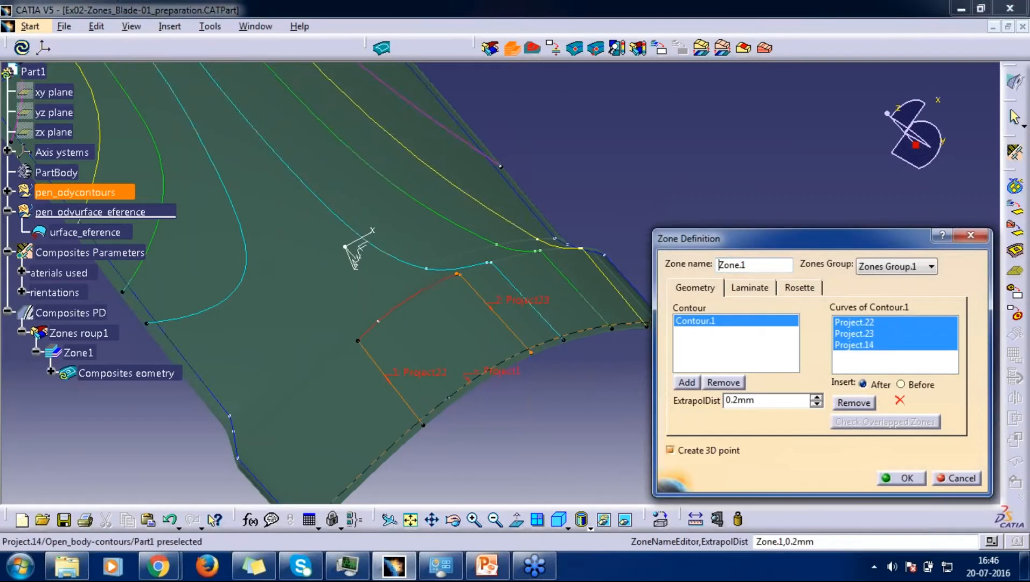
Rename the zone as Z1.
{"action": "left_click", "coordinate": [739, 265]}
{"action": "key", "text": "BackSpace"}
{"action": "key", "text": "BackSpace"}
{"action": "key", "text": "BackSpace"}
{"action": "key", "text": "BackSpace"}
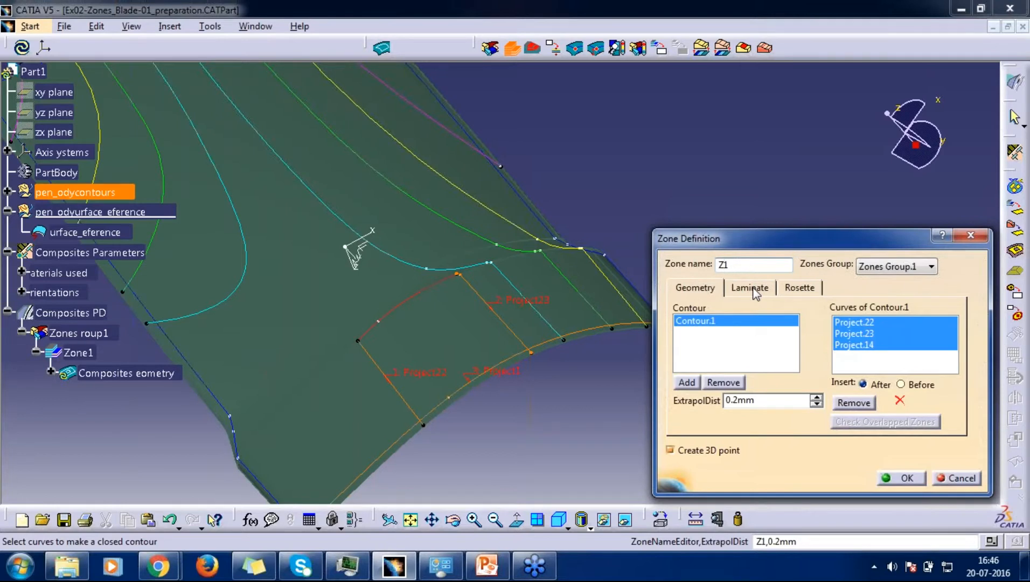
Add Carbon 0.27, Glass 0.1 and KEVLAR4 to the laminate of zone Z1.
{"action": "left_click", "coordinate": [754, 291]}
{"action": "left_click", "coordinate": [721, 322]}
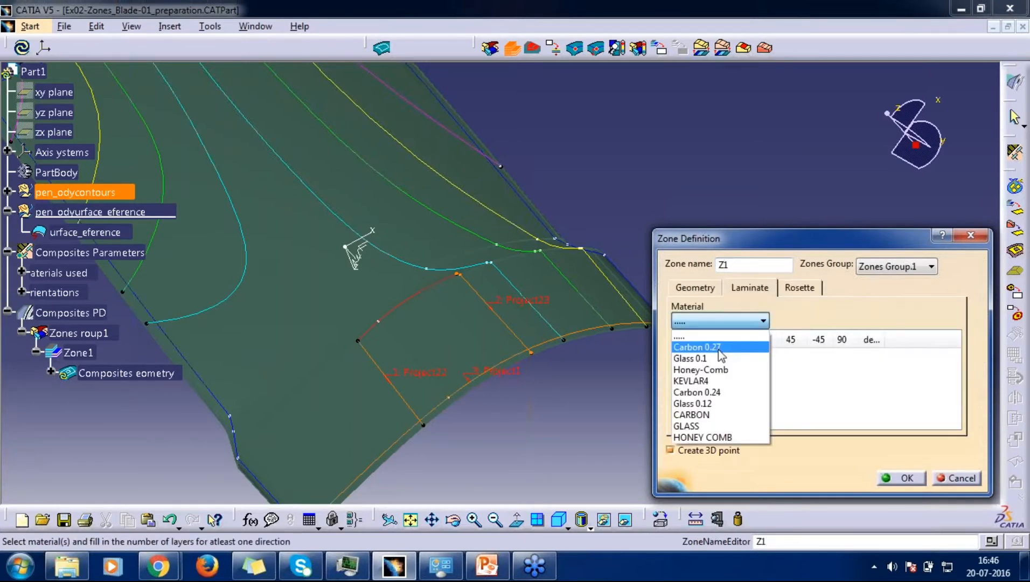
{"action": "left_click", "coordinate": [723, 347]}
{"action": "left_click", "coordinate": [722, 321]}
{"action": "scroll", "coordinate": [721, 356], "scroll_direction": "up", "scroll_amount": 1}
{"action": "left_click", "coordinate": [721, 354]}
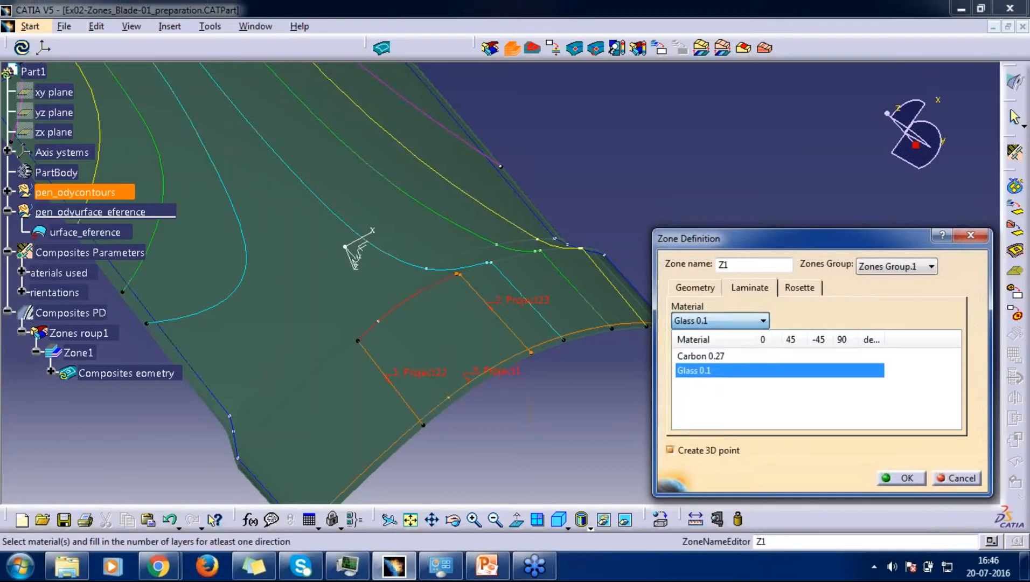
{"action": "left_click", "coordinate": [706, 322]}
{"action": "left_click", "coordinate": [713, 383]}
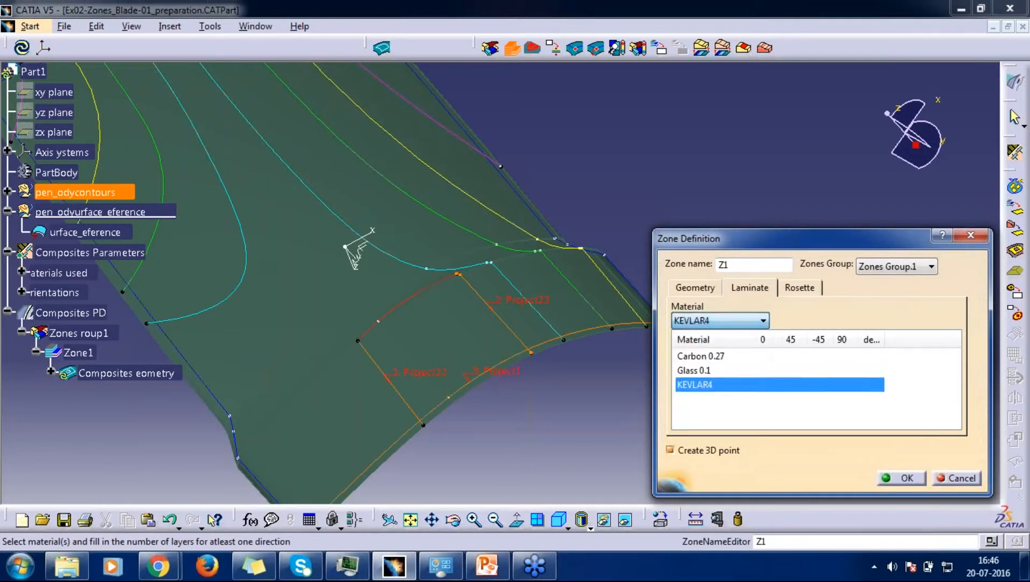
Set the Carbon 0.27 layers in zone Z1's laminate to 2 at 0, 1 at -45 and 4 at 90.
{"action": "left_click", "coordinate": [771, 358]}
{"action": "left_click", "coordinate": [769, 358]}
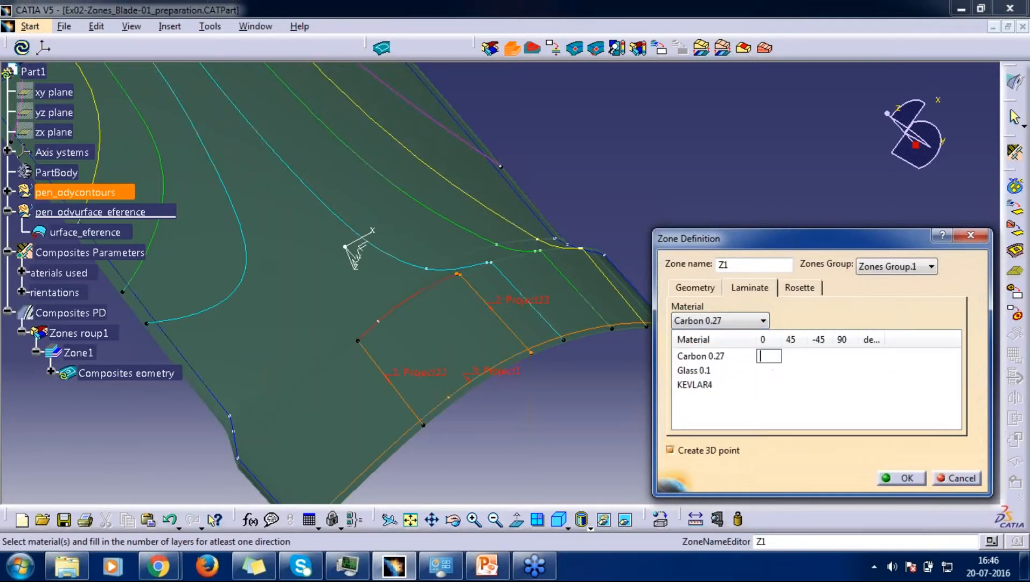
{"action": "type", "text": "2"}
{"action": "left_click", "coordinate": [825, 358]}
{"action": "left_click", "coordinate": [824, 358]}
{"action": "type", "text": "1"}
{"action": "left_click", "coordinate": [847, 360]}
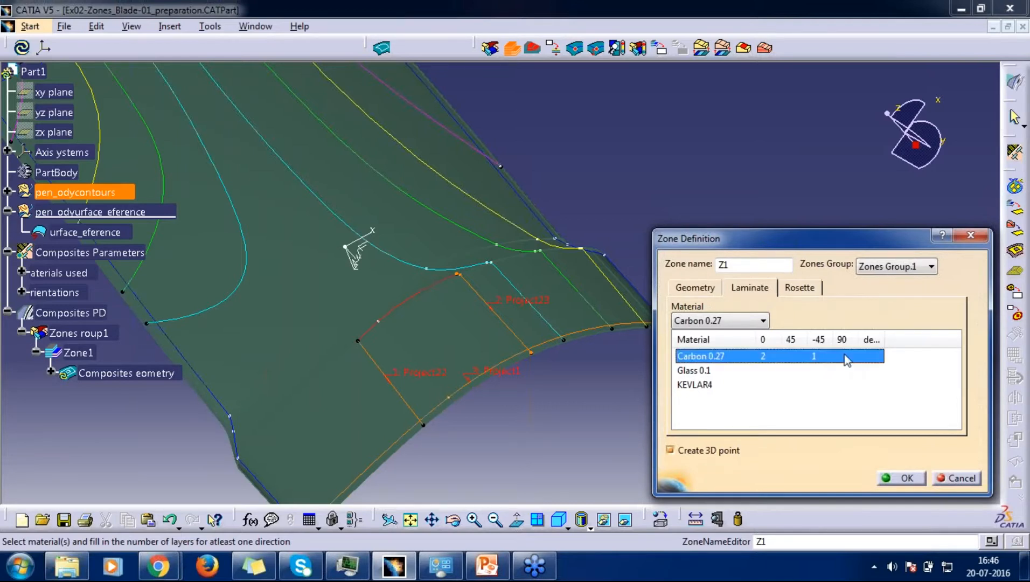
{"action": "left_click", "coordinate": [847, 356]}
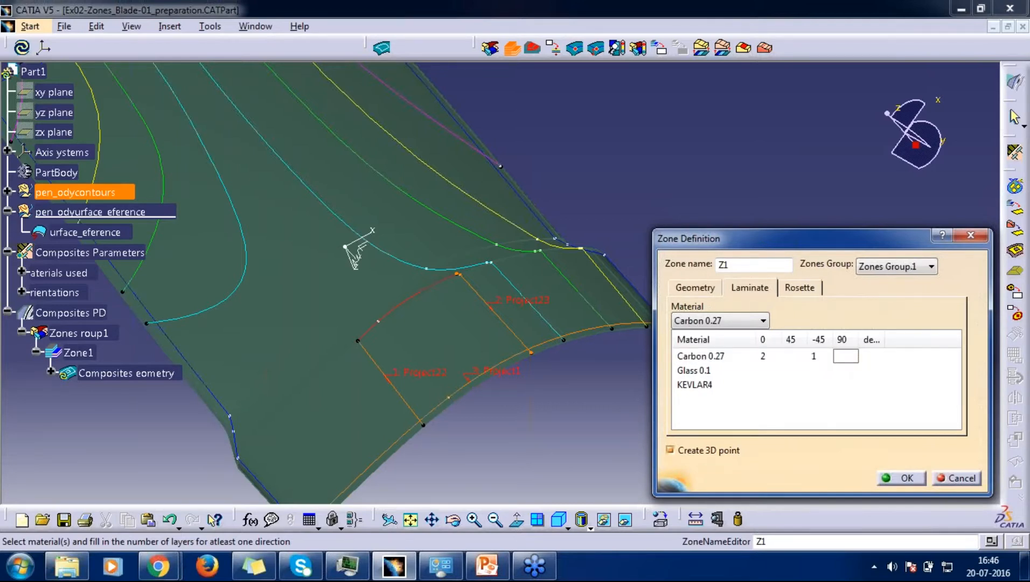
{"action": "type", "text": "4"}
Set the Glass 0.1 layers in zone Z1's laminate to 1 at 0, 2 at 45 and 1 at -45.
{"action": "left_click", "coordinate": [763, 371]}
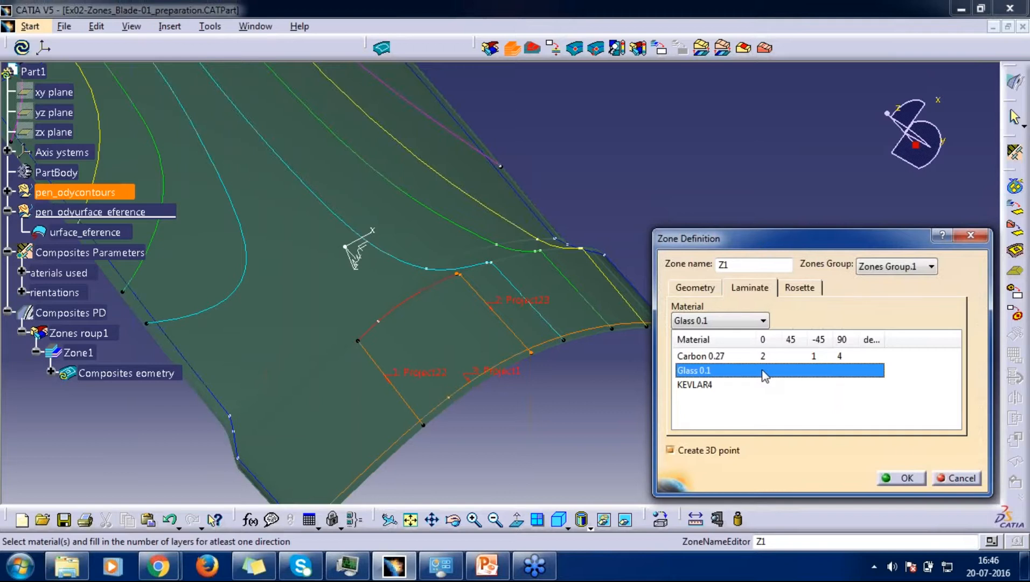
{"action": "left_click", "coordinate": [763, 371]}
{"action": "type", "text": "1"}
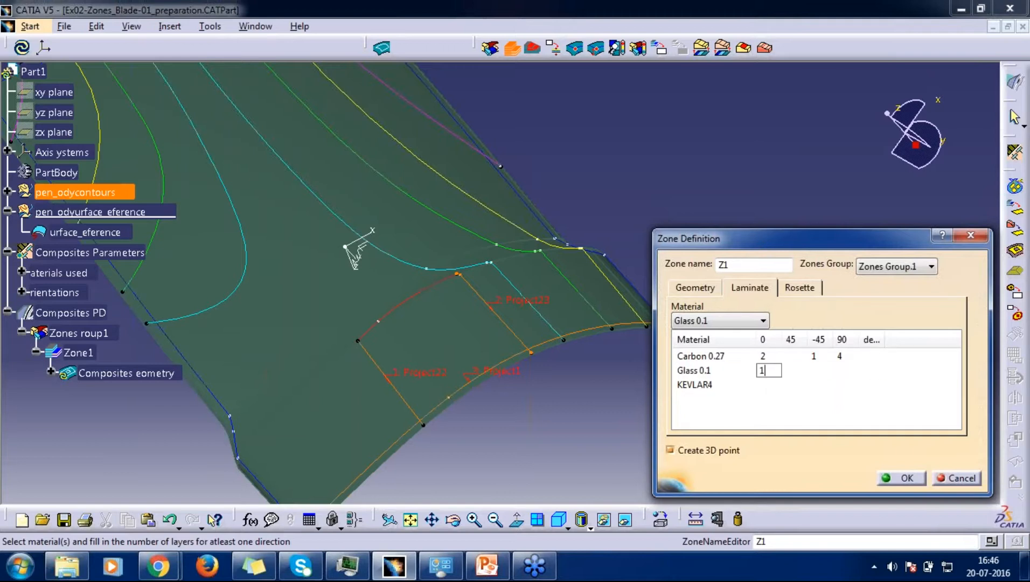
{"action": "left_click", "coordinate": [795, 371]}
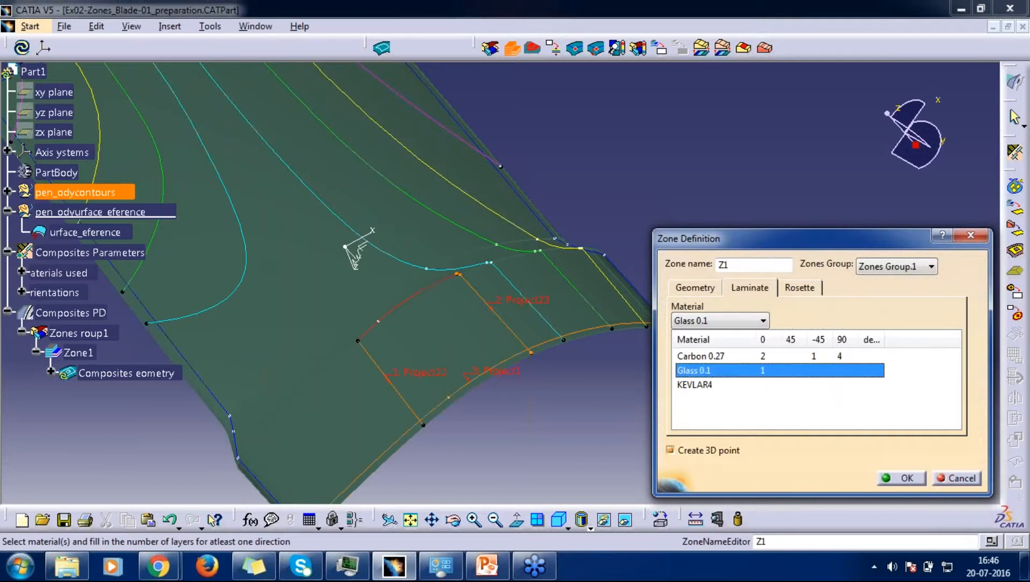
{"action": "right_click", "coordinate": [791, 372]}
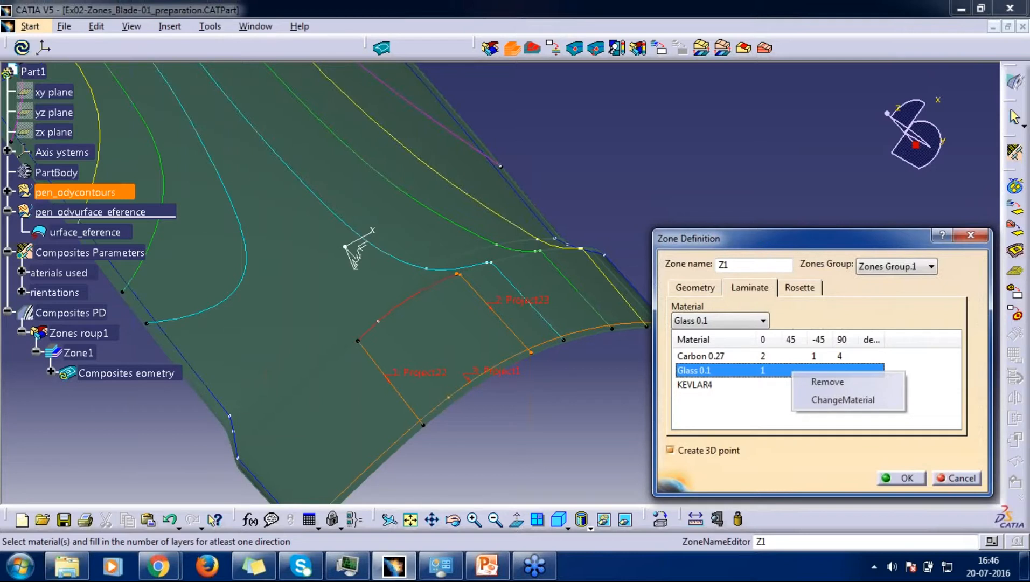
{"action": "left_click", "coordinate": [787, 370]}
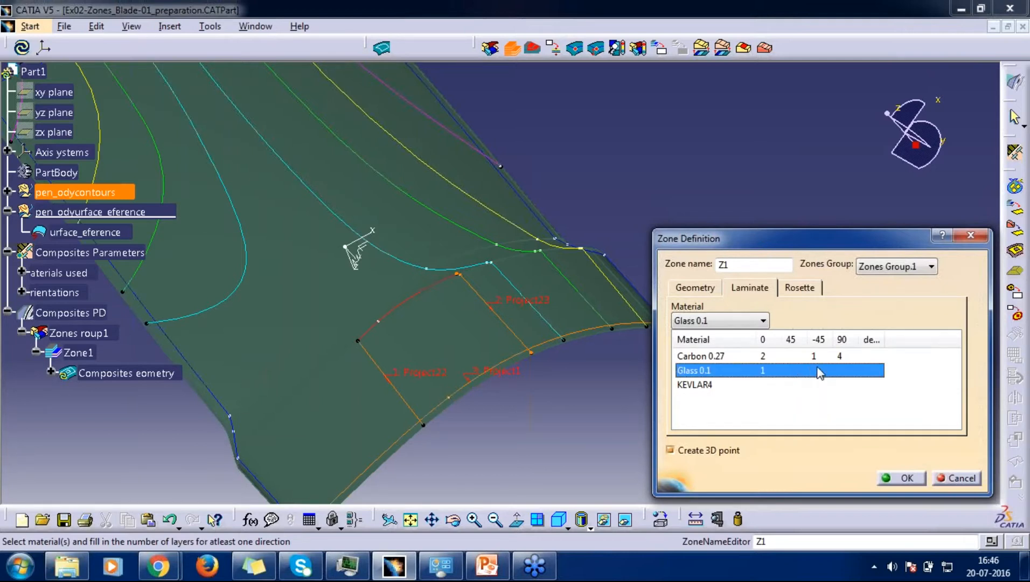
{"action": "left_click", "coordinate": [787, 370]}
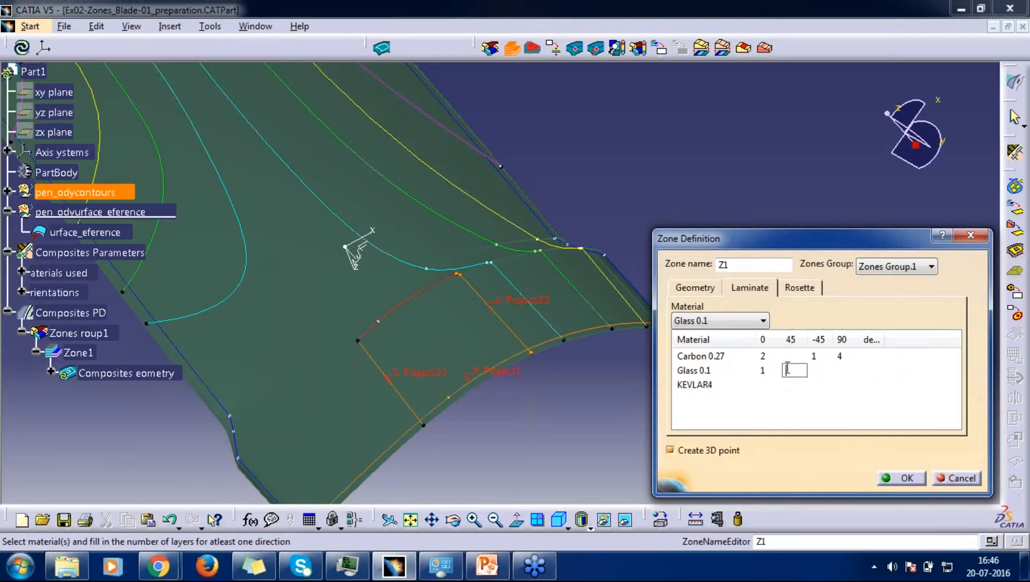
{"action": "type", "text": "2"}
{"action": "left_click", "coordinate": [818, 371]}
{"action": "left_click", "coordinate": [819, 372]}
{"action": "type", "text": "1"}
Set the KEVLAR4 layers to 3 at 90 and create zone Z1.
{"action": "left_click", "coordinate": [852, 385]}
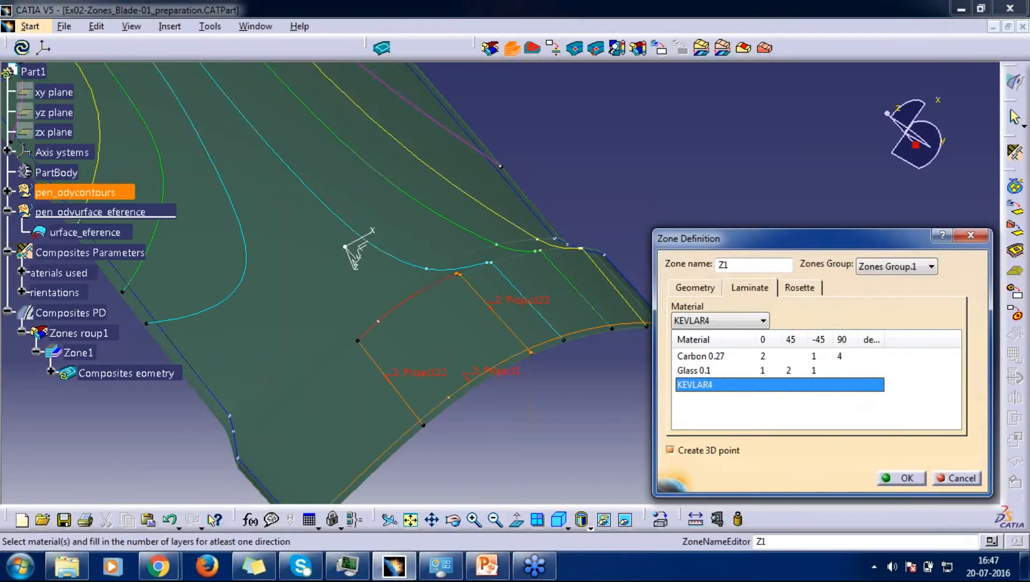
{"action": "left_click", "coordinate": [846, 385]}
{"action": "type", "text": "3"}
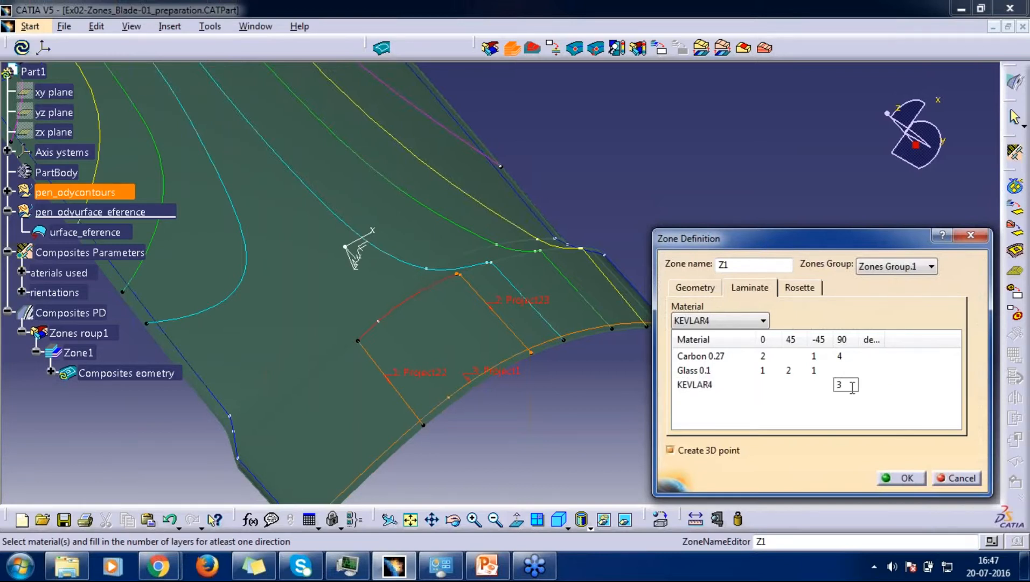
{"action": "left_click", "coordinate": [892, 478]}
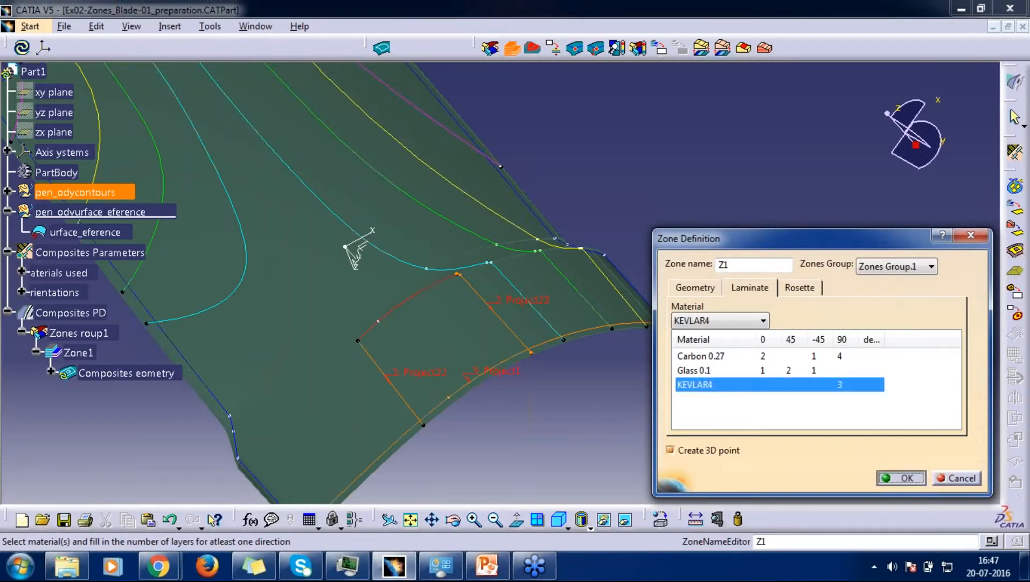
Check the Thickness parameter of zone Z1's laminate and close it unchanged.
{"action": "middle_click_drag", "start_coordinate": [645, 380], "coordinate": [447, 328]}
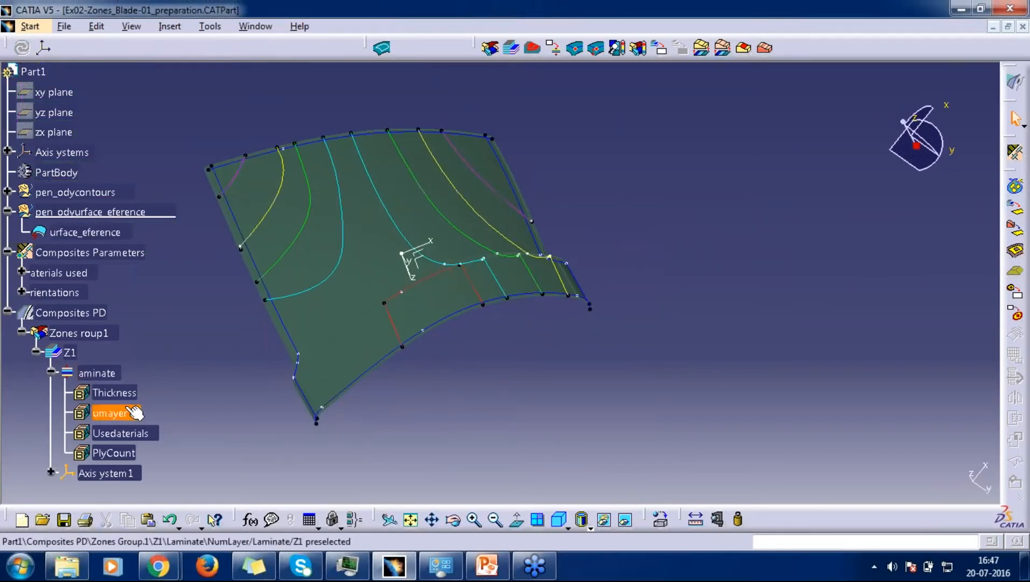
{"action": "double_click", "coordinate": [113, 392]}
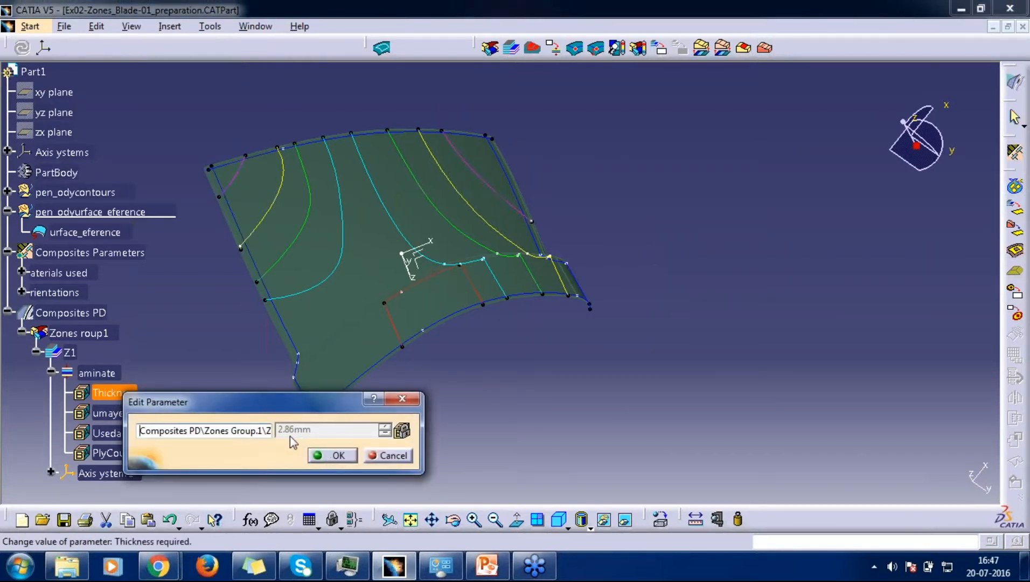
{"action": "left_click_drag", "start_coordinate": [302, 405], "coordinate": [613, 269]}
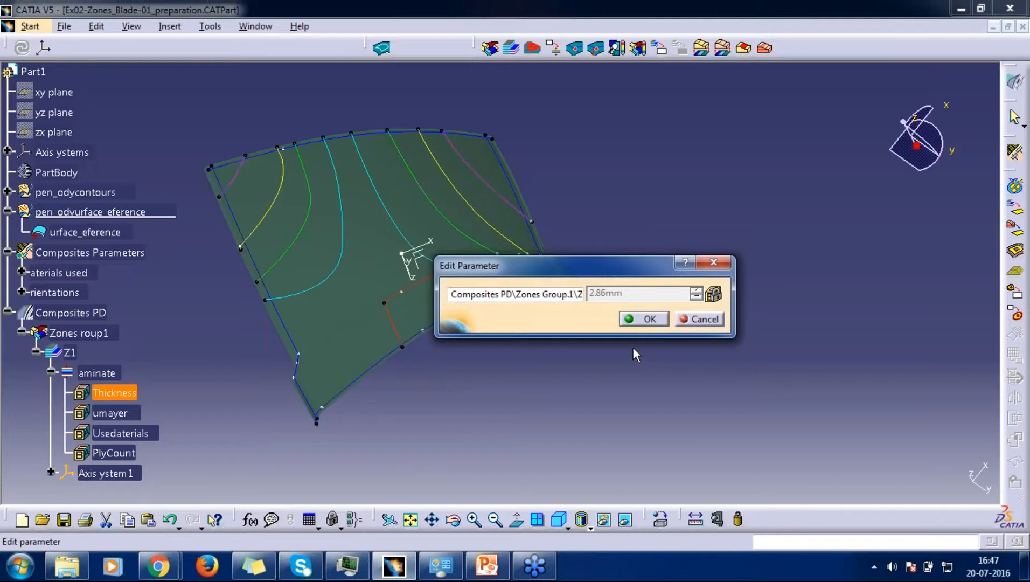
{"action": "left_click", "coordinate": [644, 319]}
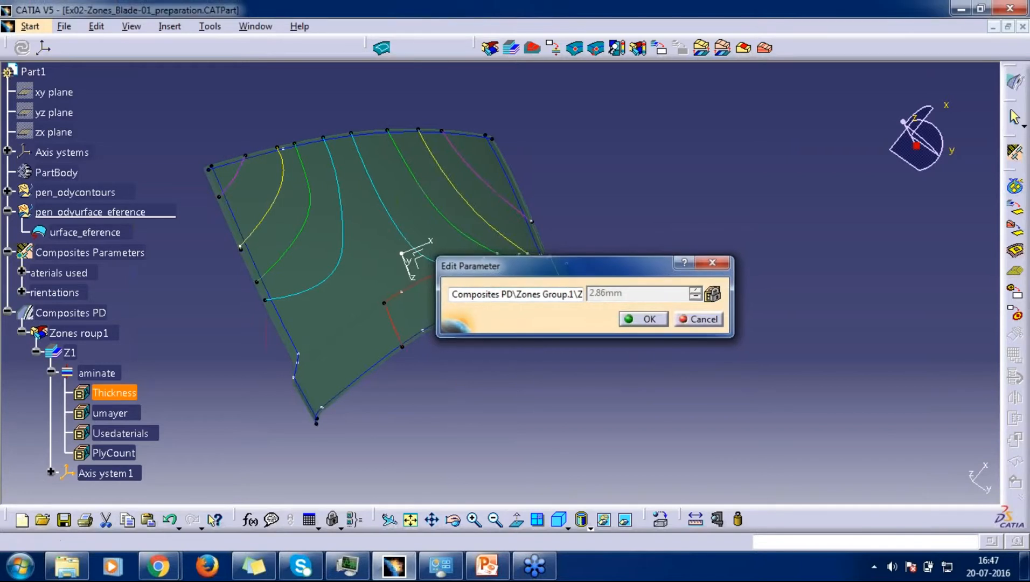
Review the layer counts in zone Z1's laminate definition, and compare them with its Thickness parameter without changing anything.
{"action": "left_click", "coordinate": [110, 372]}
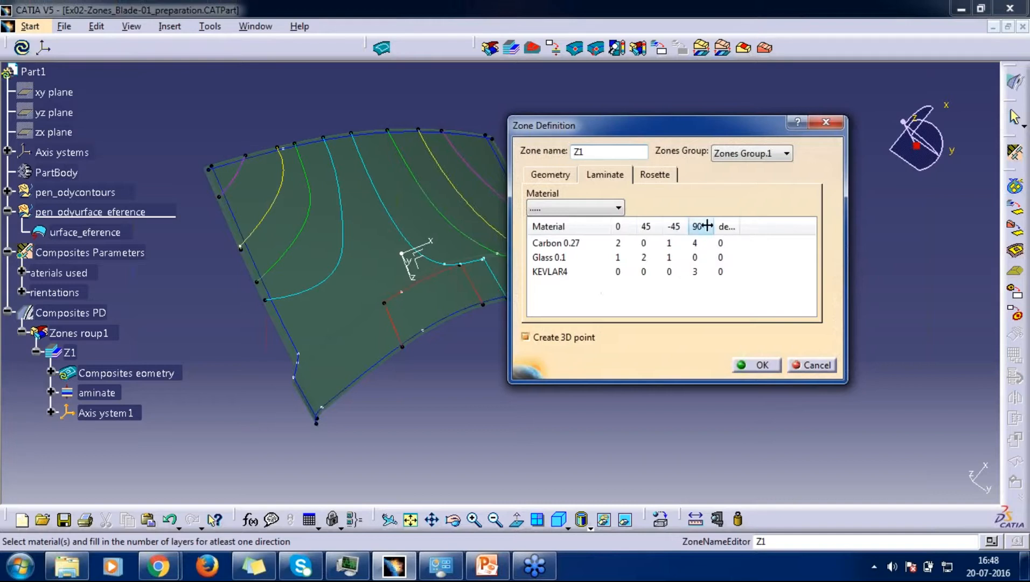
{"action": "left_click", "coordinate": [758, 364]}
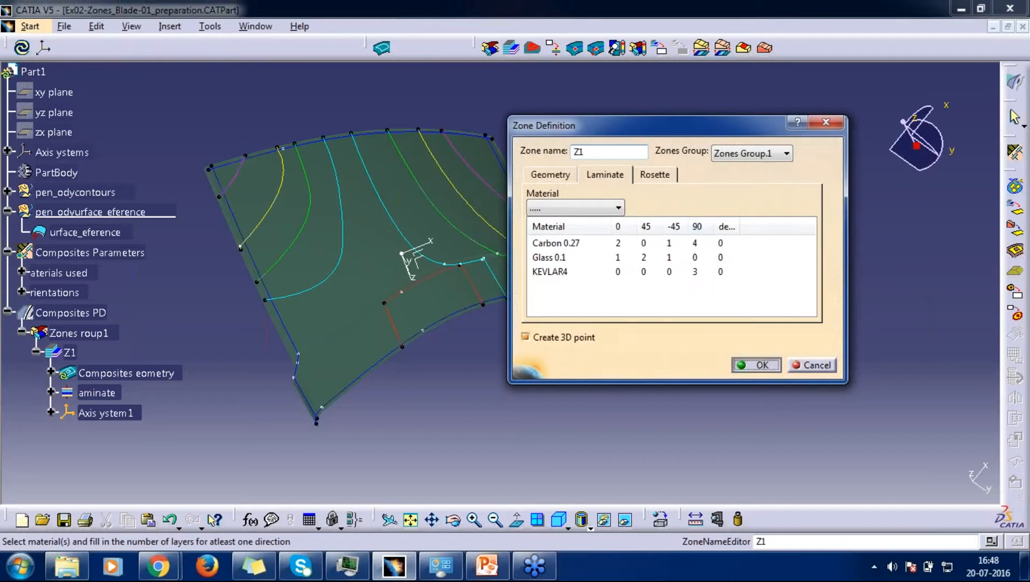
{"action": "left_click", "coordinate": [52, 371]}
{"action": "left_click", "coordinate": [51, 371]}
{"action": "left_click", "coordinate": [51, 371]}
{"action": "double_click", "coordinate": [100, 395]}
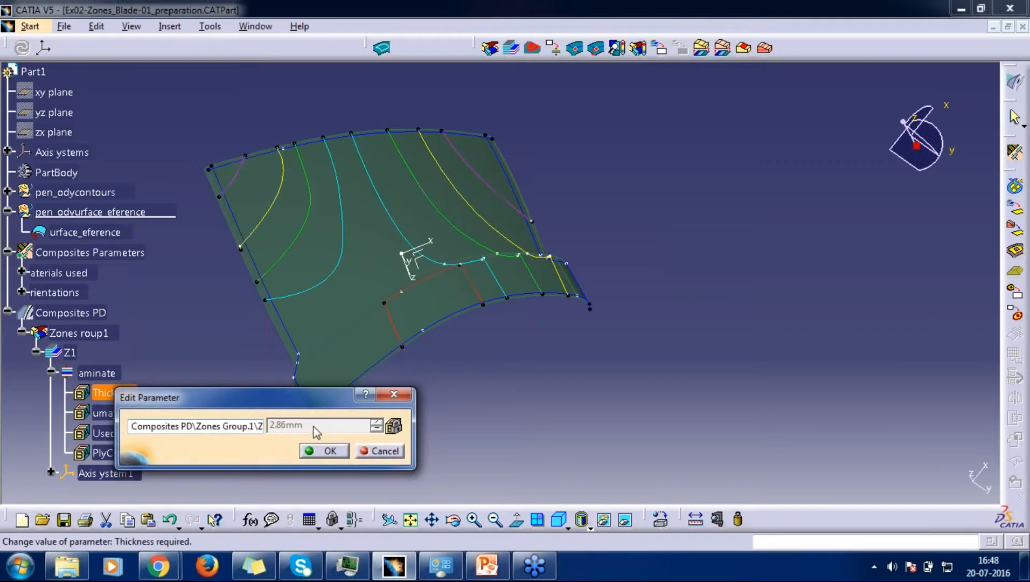
{"action": "left_click", "coordinate": [400, 397]}
Read through the full material list in the UsedMaterials parameter of zone Z1's laminate, and close it unchanged.
{"action": "middle_click_drag", "start_coordinate": [290, 434], "coordinate": [541, 291]}
{"action": "scroll", "coordinate": [291, 432], "scroll_direction": "up", "scroll_amount": 1}
{"action": "scroll", "coordinate": [187, 414], "scroll_direction": "down", "scroll_amount": 1}
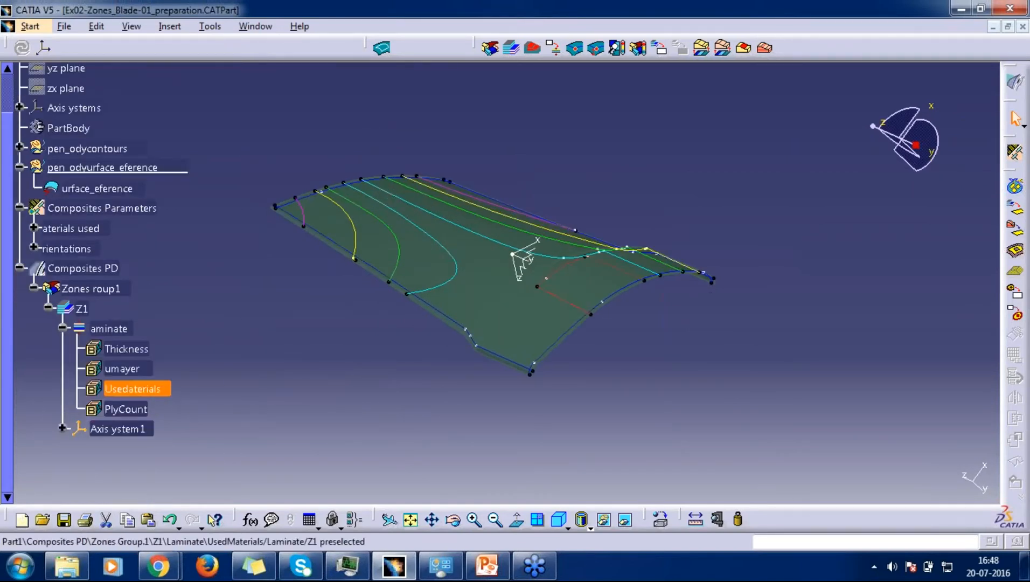
{"action": "double_click", "coordinate": [134, 389]}
{"action": "left_click_drag", "start_coordinate": [334, 395], "coordinate": [296, 226]}
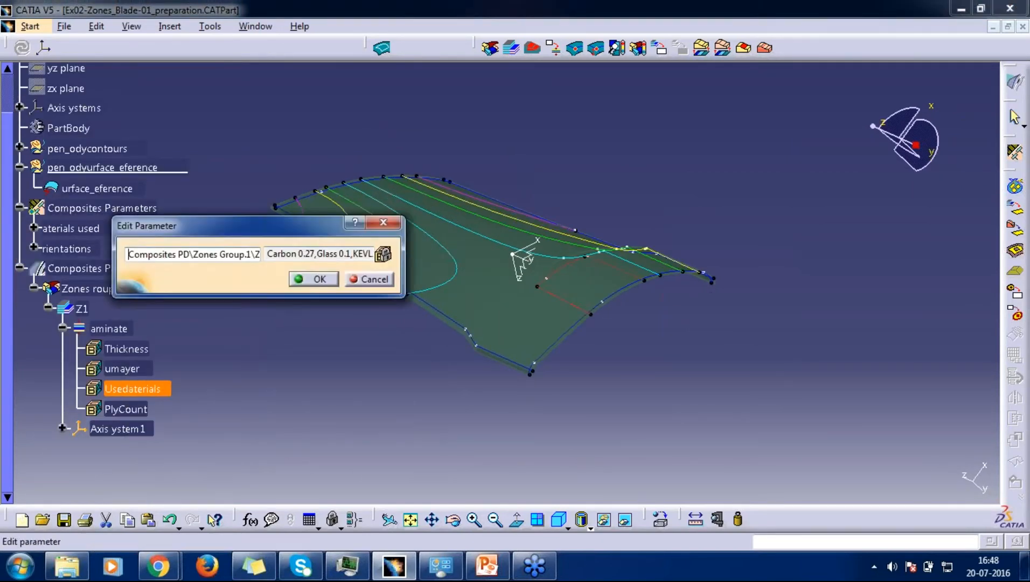
{"action": "left_click", "coordinate": [331, 253]}
{"action": "left_click", "coordinate": [356, 256]}
{"action": "left_click", "coordinate": [320, 256]}
{"action": "left_click", "coordinate": [292, 256]}
{"action": "double_click", "coordinate": [276, 256]}
{"action": "double_click", "coordinate": [269, 256]}
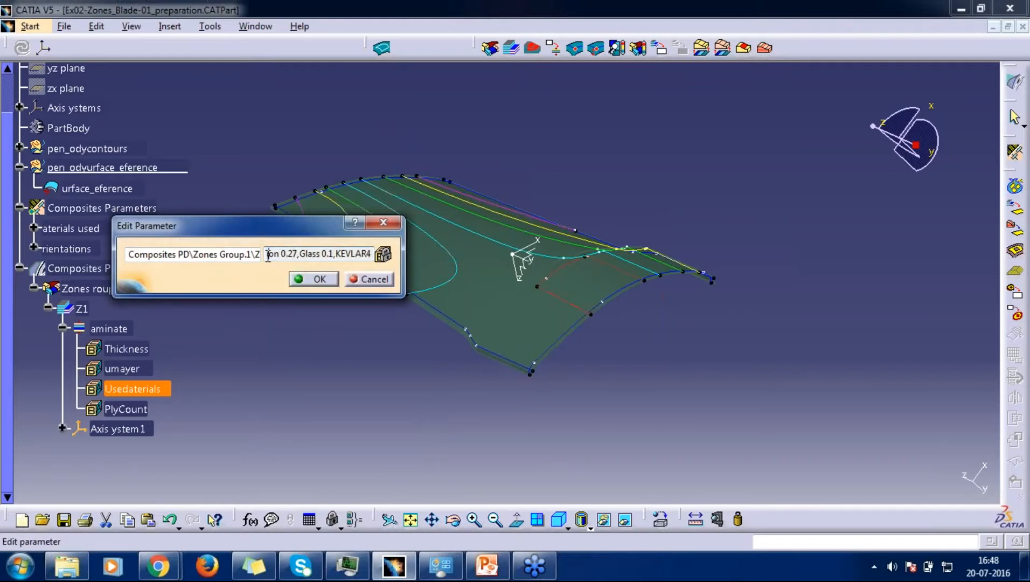
{"action": "left_click", "coordinate": [268, 256]}
{"action": "left_click", "coordinate": [268, 255]}
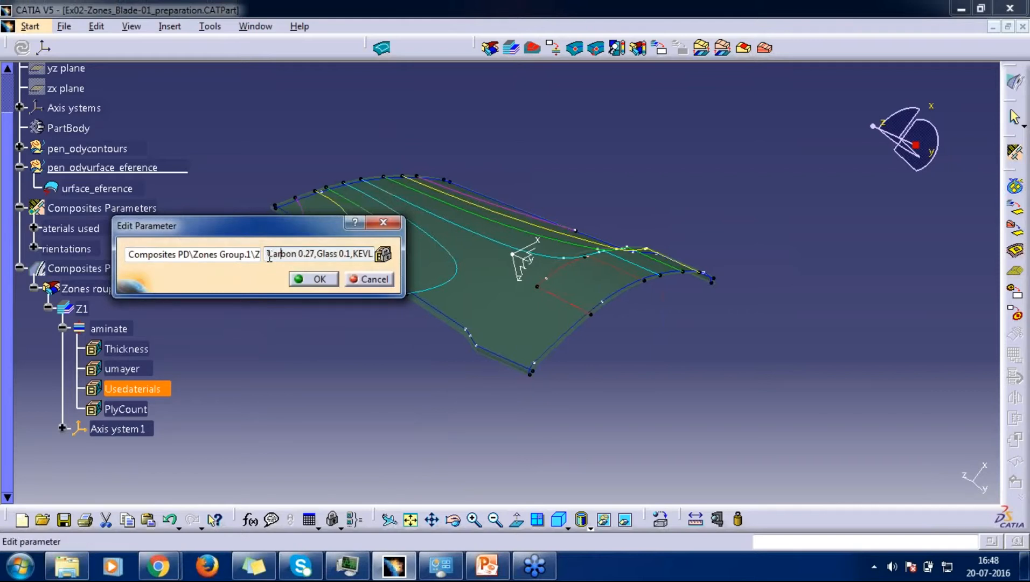
{"action": "left_click", "coordinate": [322, 283]}
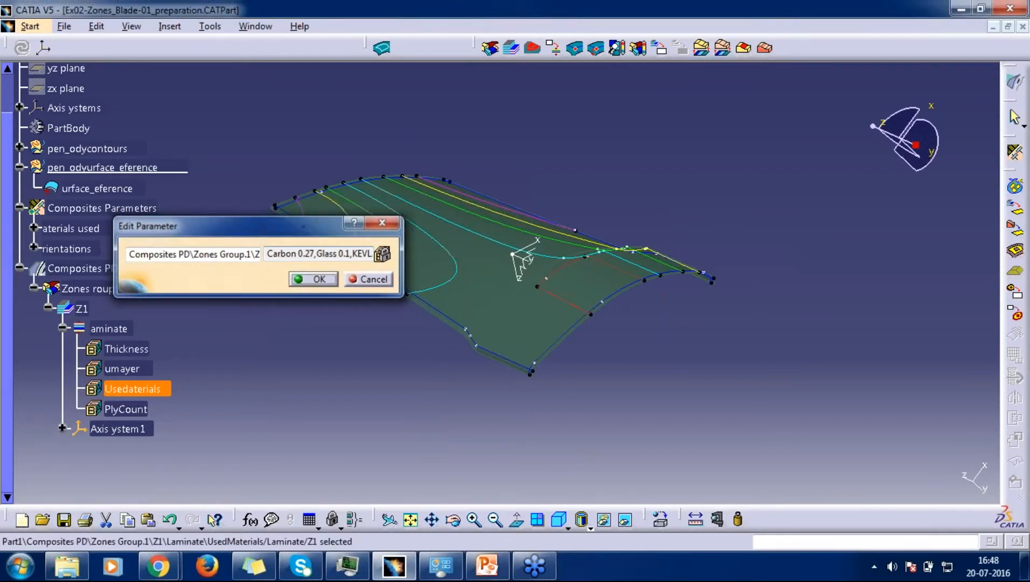
Read the per-direction layer counts of each material in zone Z1's PlyCount parameter, and close it unchanged.
{"action": "double_click", "coordinate": [142, 411]}
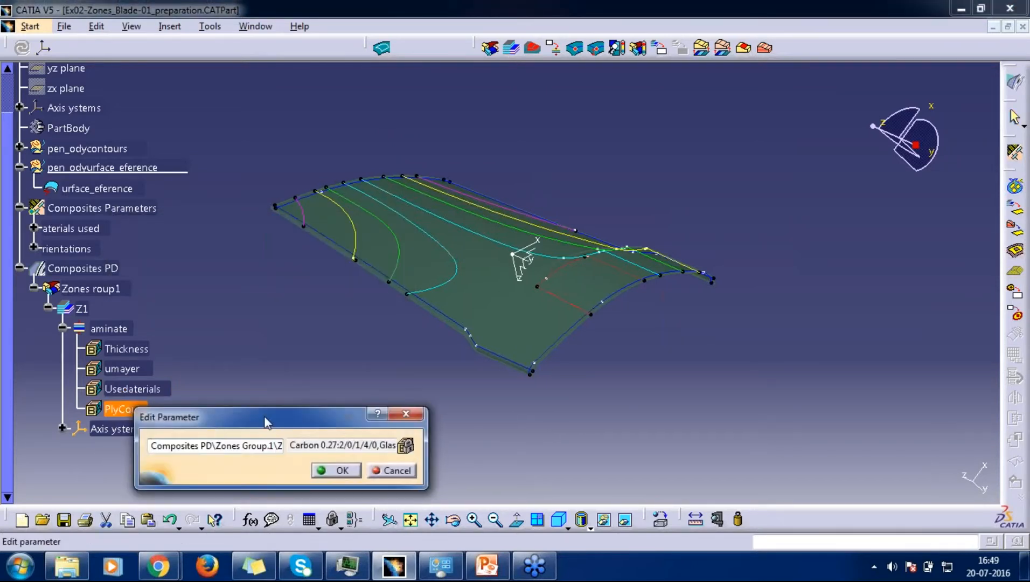
{"action": "left_click_drag", "start_coordinate": [248, 331], "coordinate": [296, 205]}
{"action": "left_click", "coordinate": [423, 237]}
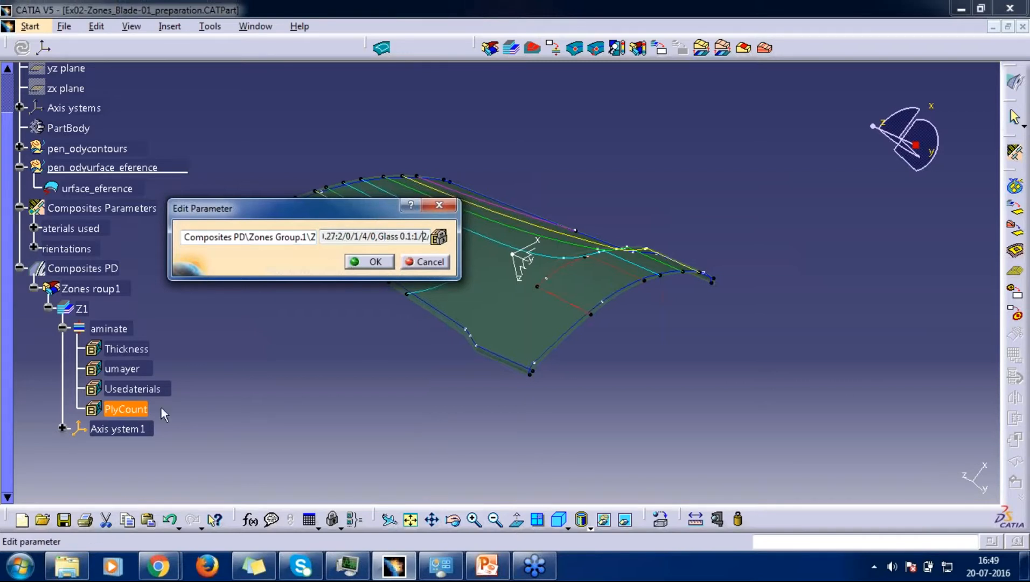
{"action": "left_click", "coordinate": [346, 237]}
{"action": "left_click", "coordinate": [333, 238]}
{"action": "key", "text": "Left"}
{"action": "key", "text": "Left"}
{"action": "left_click", "coordinate": [376, 263]}
{"action": "left_click", "coordinate": [398, 433]}
Open the finished example part Ex02-Zones_Blade-02_End.CATPart, accept the upgrade to R18 standards without saving the old model, and maximize its window.
{"action": "mouse_move", "coordinate": [603, 274]}
{"action": "middle_mouse_down"}
{"action": "mouse_move", "coordinate": [594, 292]}
{"action": "mouse_move", "coordinate": [594, 256]}
{"action": "middle_mouse_up"}
{"action": "middle_click_drag", "start_coordinate": [538, 298], "coordinate": [571, 259]}
{"action": "left_click", "coordinate": [992, 26]}
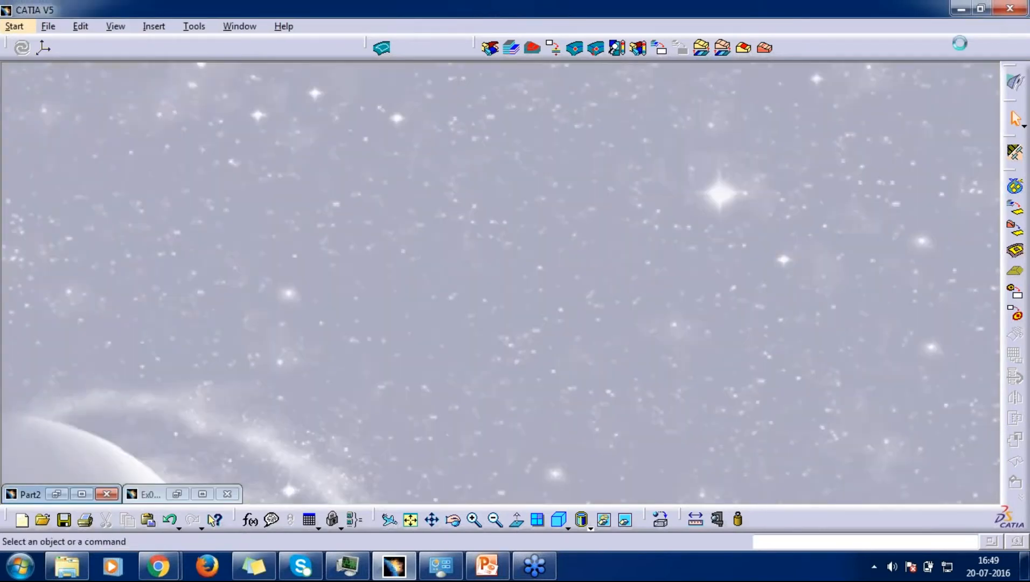
{"action": "left_click", "coordinate": [48, 26]}
{"action": "left_click", "coordinate": [65, 78]}
{"action": "left_click", "coordinate": [471, 236]}
{"action": "left_click", "coordinate": [647, 422]}
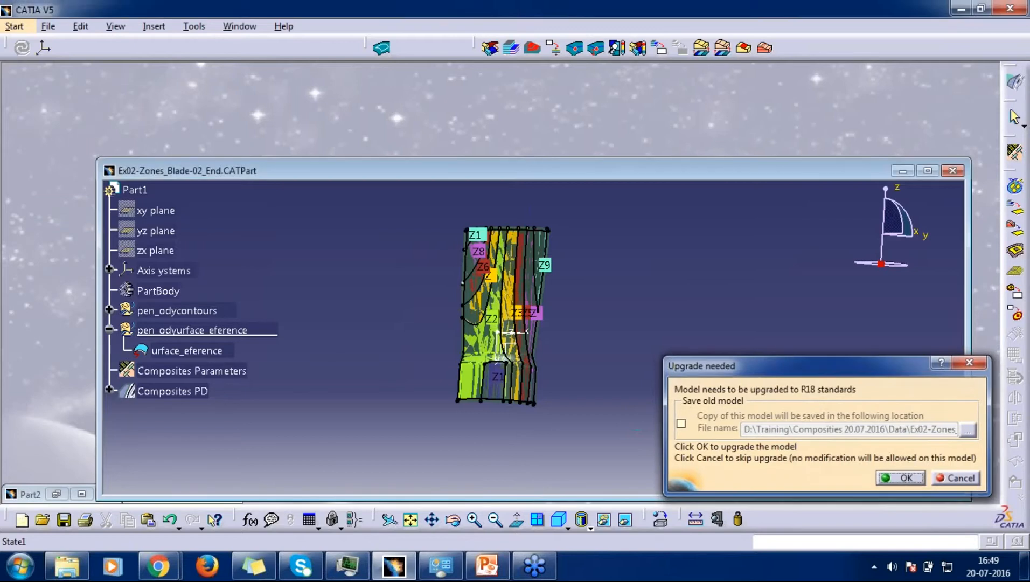
{"action": "key", "text": "Return"}
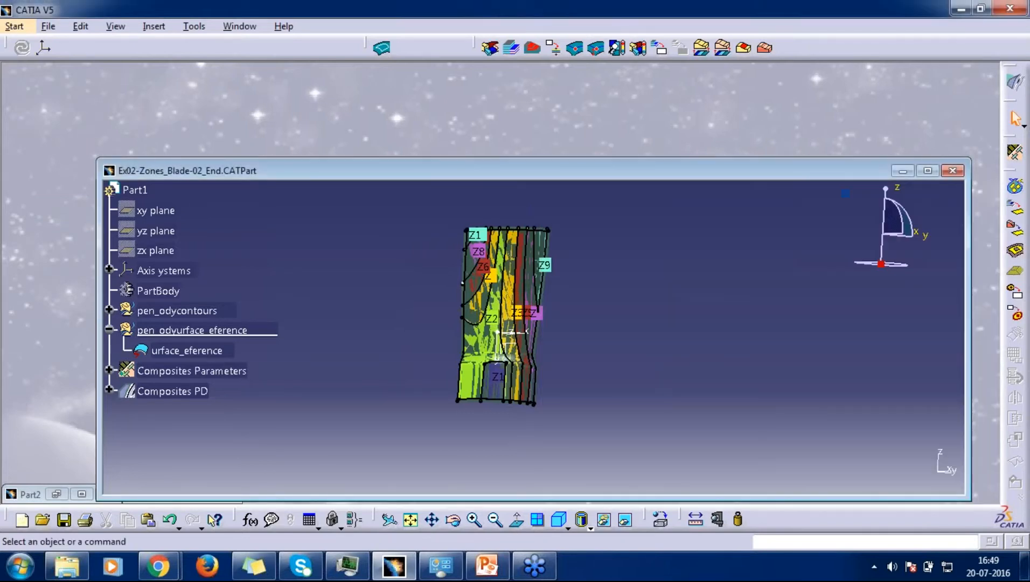
{"action": "left_click", "coordinate": [929, 176]}
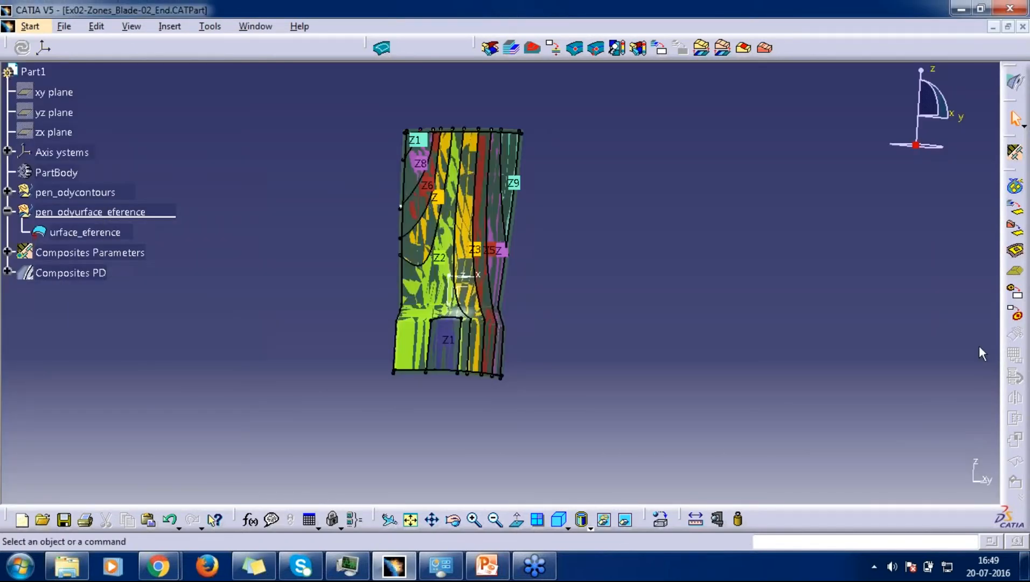
Examine the zones in Zones Group.1 of the finished blade, and open the first zone's laminate definition to check its Glass 0.1 layers.
{"action": "middle_click_drag", "start_coordinate": [511, 285], "coordinate": [614, 232]}
{"action": "middle_click_drag", "start_coordinate": [374, 395], "coordinate": [426, 282]}
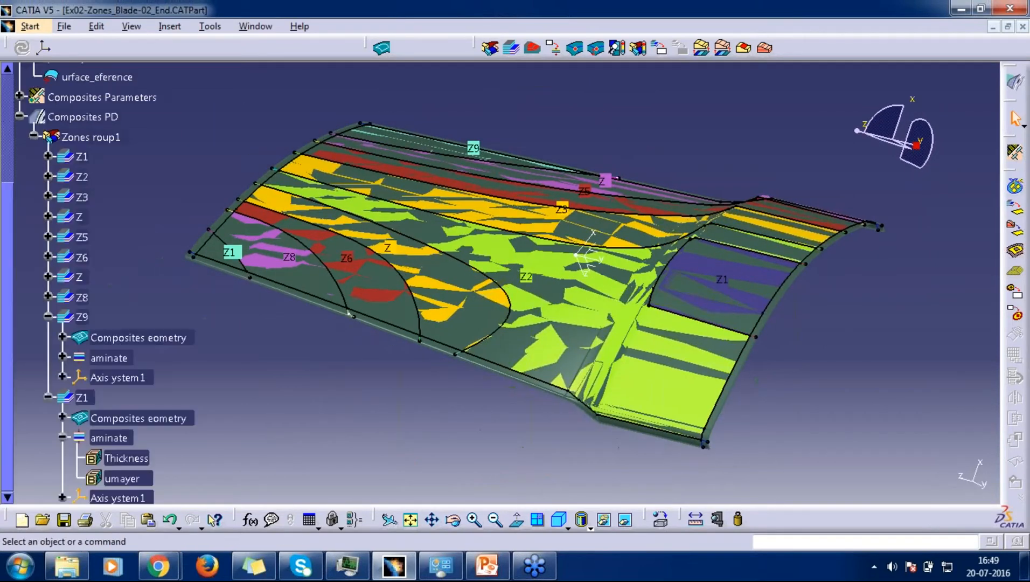
{"action": "left_click", "coordinate": [47, 157]}
{"action": "scroll", "coordinate": [110, 370], "scroll_direction": "down", "scroll_amount": 2}
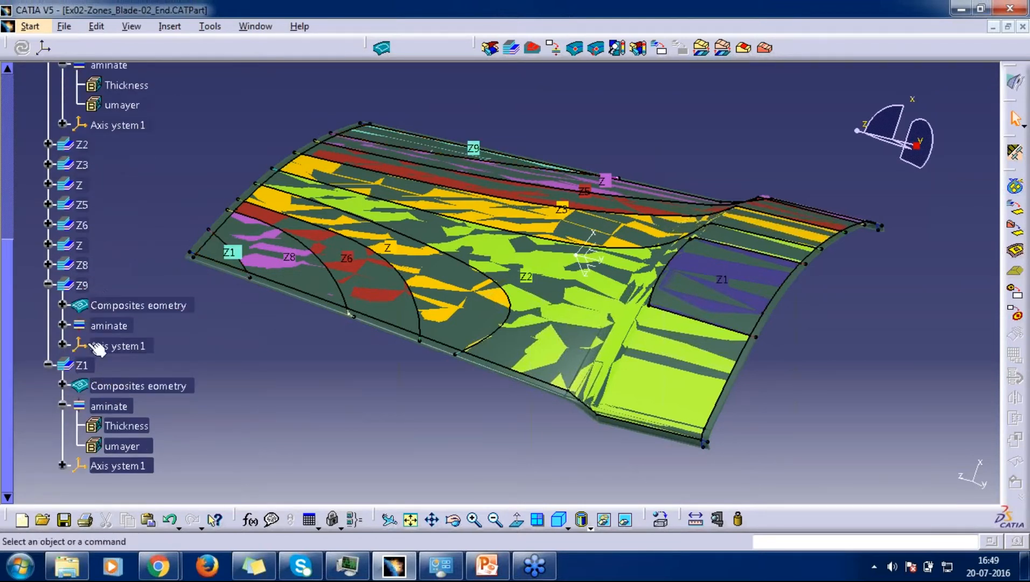
{"action": "scroll", "coordinate": [103, 325], "scroll_direction": "up", "scroll_amount": 2}
{"action": "scroll", "coordinate": [116, 173], "scroll_direction": "down", "scroll_amount": 1}
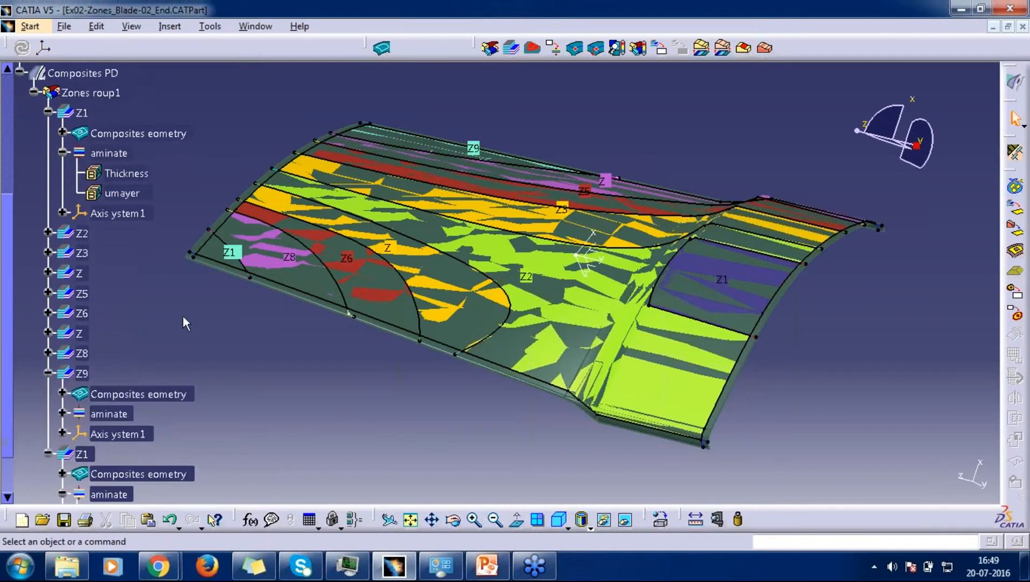
{"action": "double_click", "coordinate": [112, 155]}
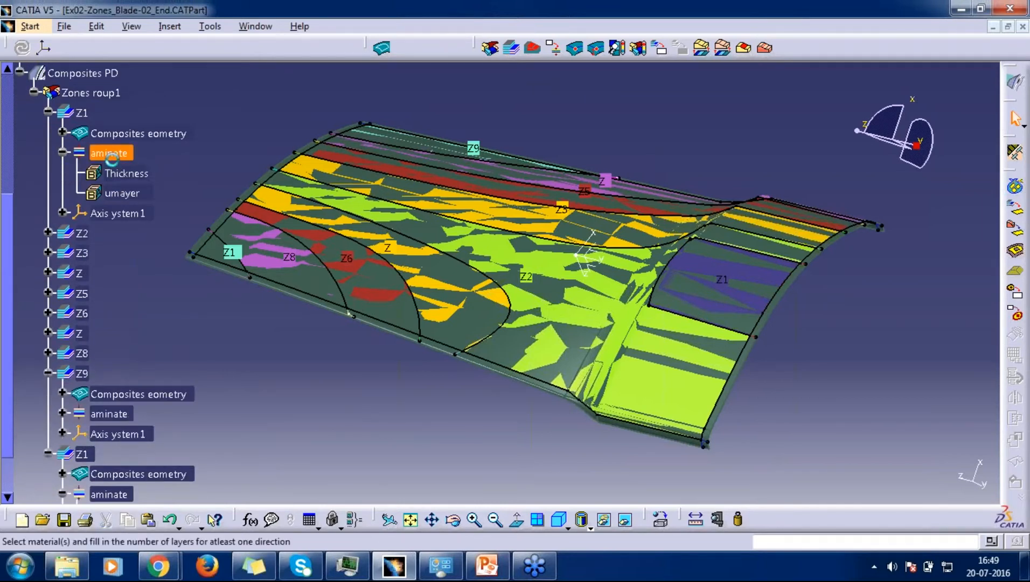
{"action": "left_click", "coordinate": [608, 245]}
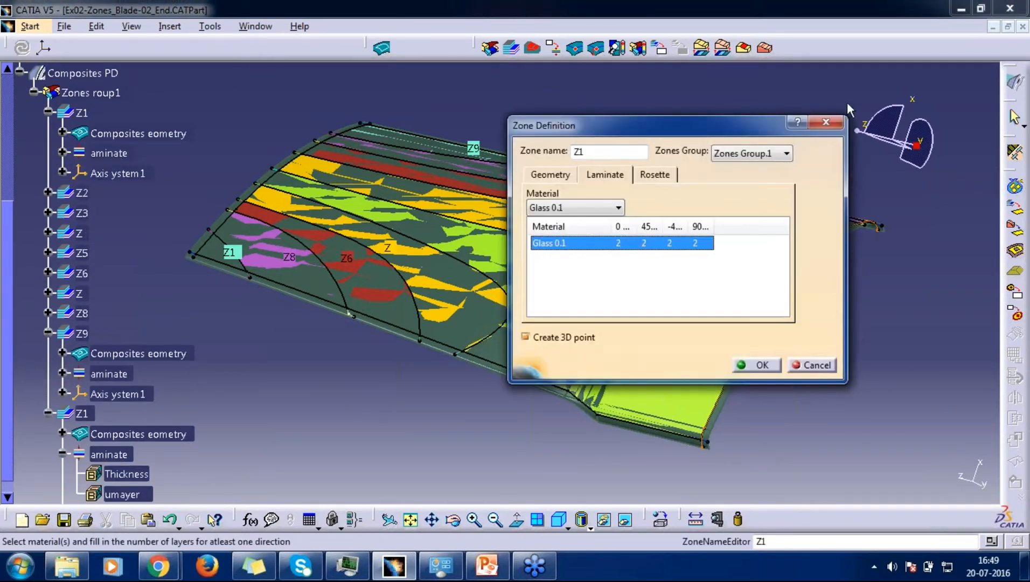
Confirm the open zone definition, and hide the Open_body-contours and Open_body-Surface_Reference sets so only the coloured zones remain displayed.
{"action": "left_click", "coordinate": [757, 365]}
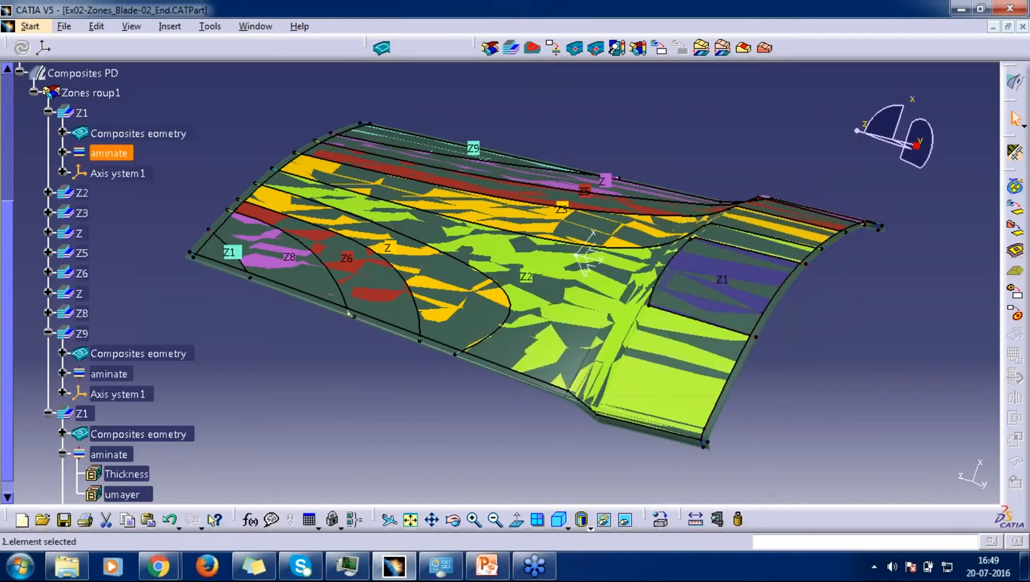
{"action": "middle_click_drag", "start_coordinate": [587, 308], "coordinate": [577, 311]}
{"action": "middle_click_drag", "start_coordinate": [447, 229], "coordinate": [454, 237]}
{"action": "scroll", "coordinate": [453, 237], "scroll_direction": "up", "scroll_amount": 3}
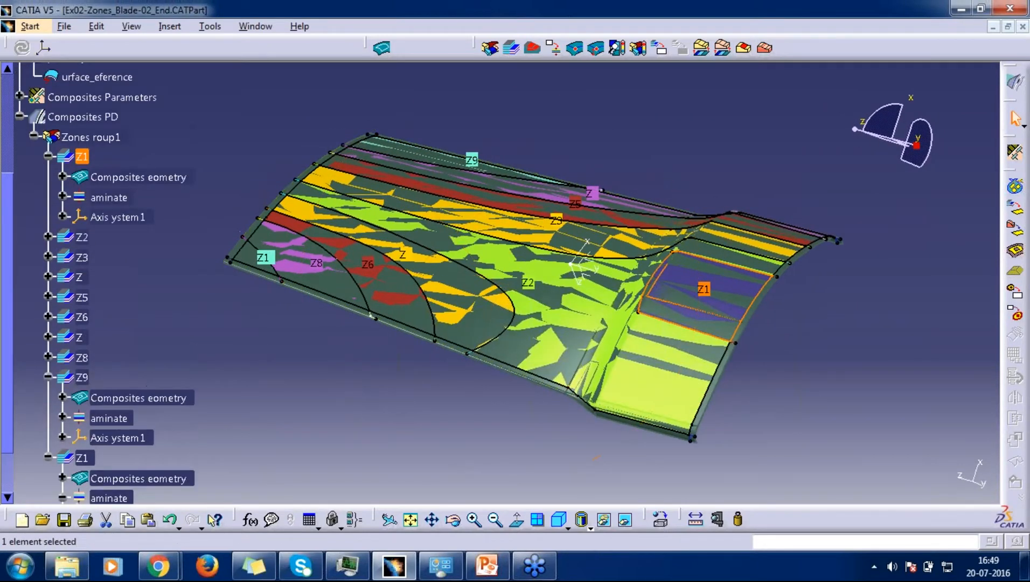
{"action": "right_click", "coordinate": [98, 145]}
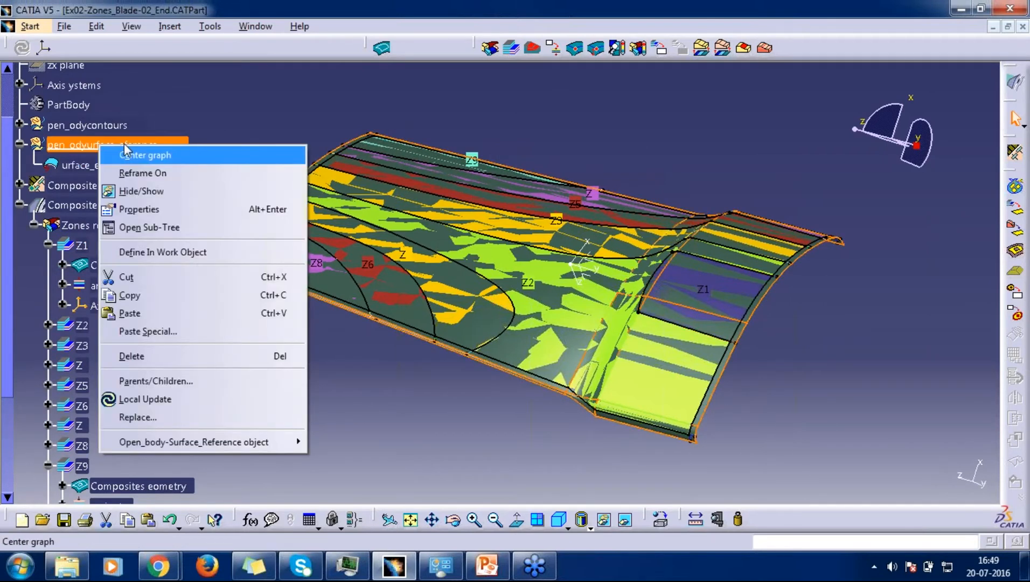
{"action": "left_click", "coordinate": [112, 145]}
{"action": "right_click", "coordinate": [65, 126]}
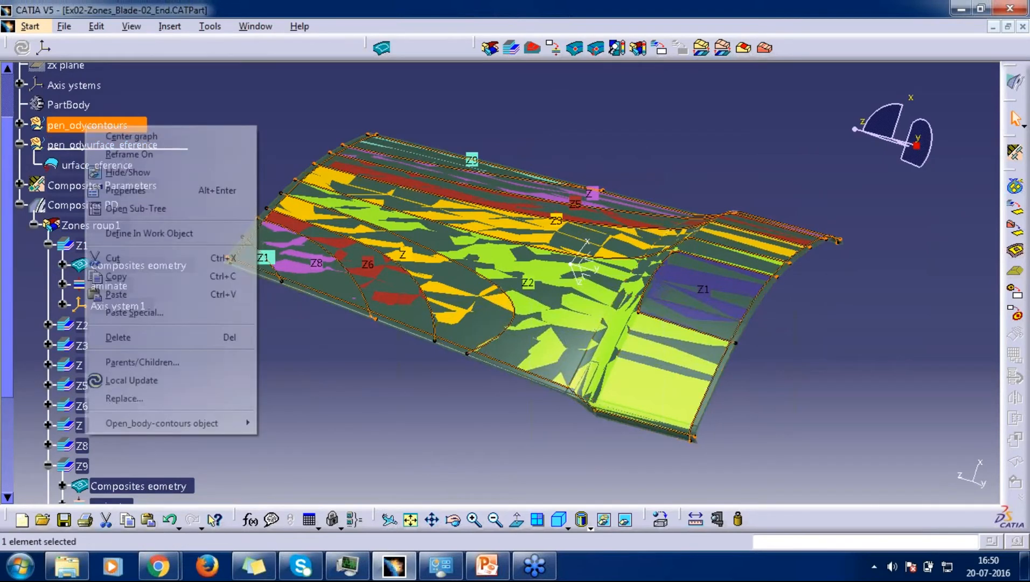
{"action": "left_click", "coordinate": [124, 172]}
{"action": "right_click", "coordinate": [101, 142]}
{"action": "left_click", "coordinate": [139, 186]}
{"action": "middle_click_drag", "start_coordinate": [511, 286], "coordinate": [476, 324]}
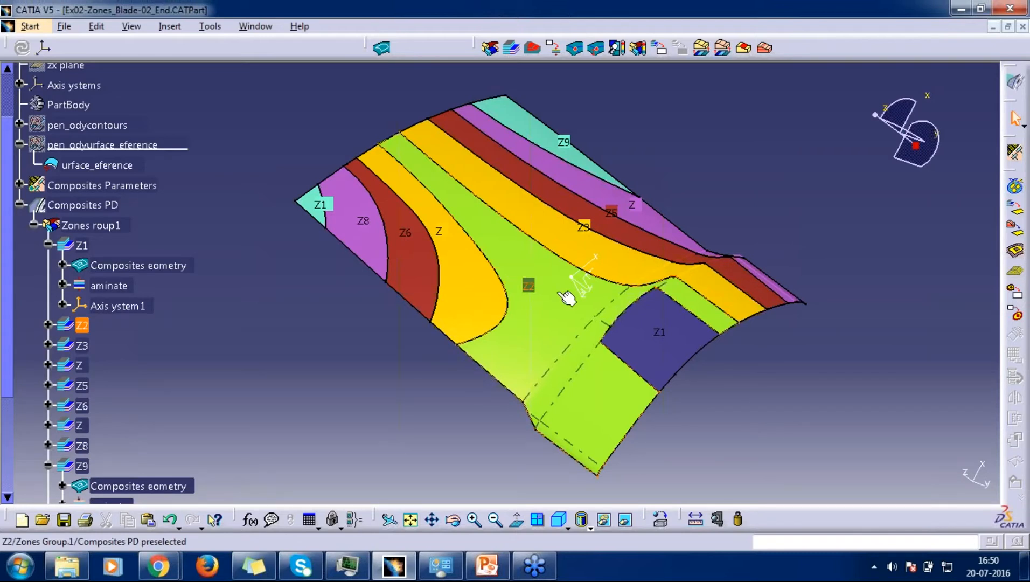
Review the curves that make up Contour.1 of zone Z1 in its zone definition, and close it unchanged.
{"action": "middle_click_drag", "start_coordinate": [701, 379], "coordinate": [647, 302]}
{"action": "left_click", "coordinate": [48, 325]}
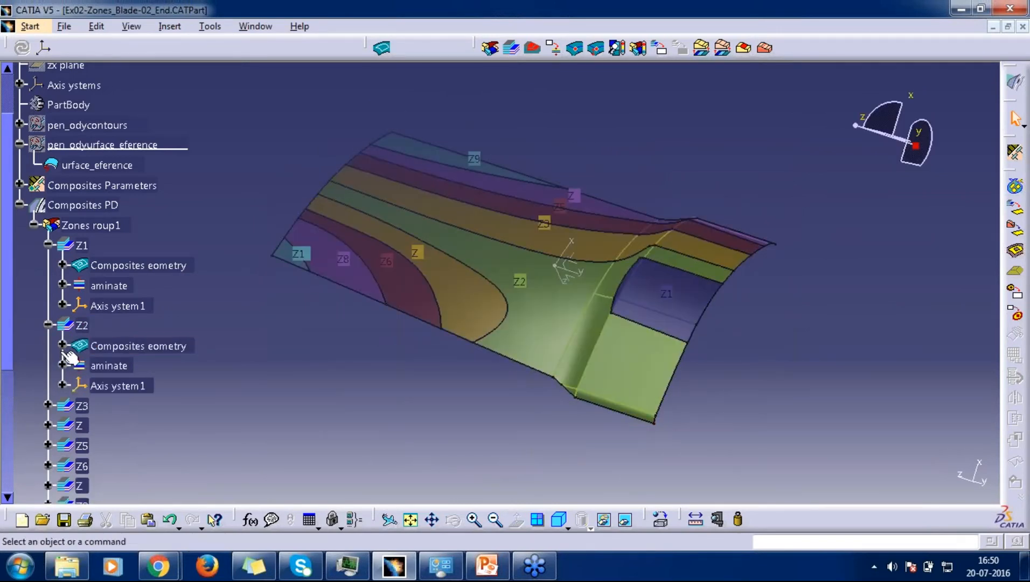
{"action": "left_click", "coordinate": [62, 265]}
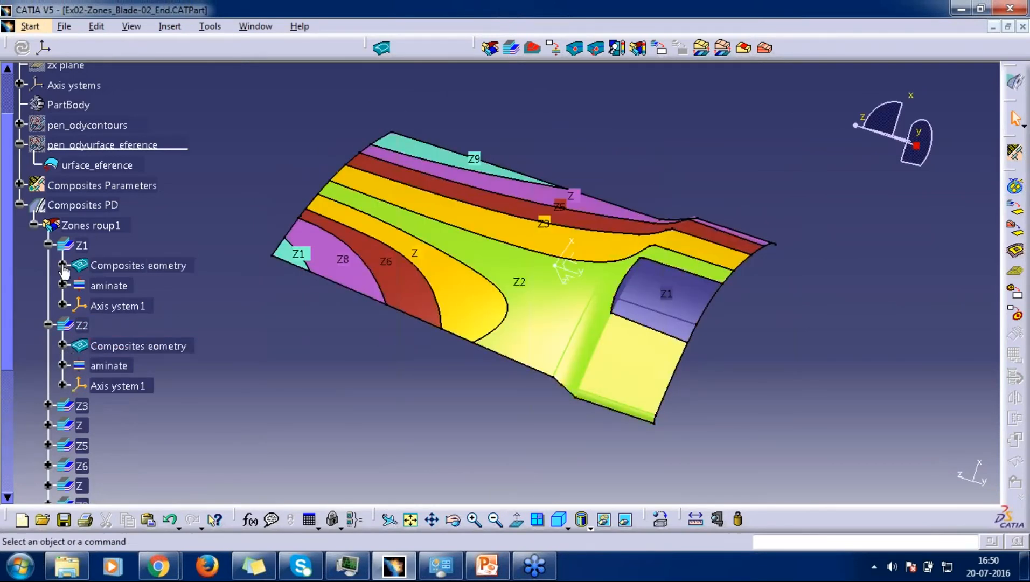
{"action": "double_click", "coordinate": [127, 286]}
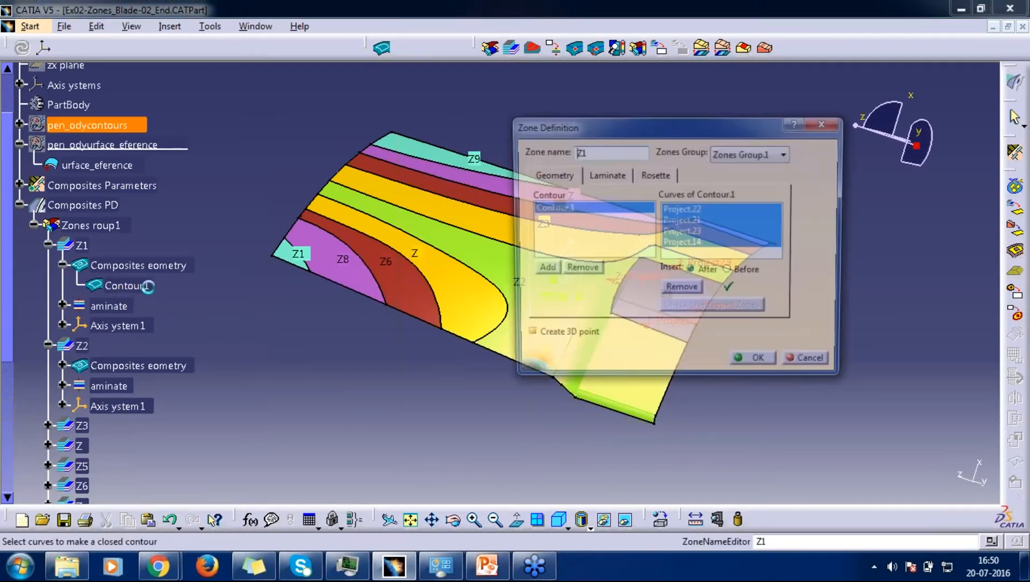
{"action": "left_click_drag", "start_coordinate": [539, 145], "coordinate": [85, 261]}
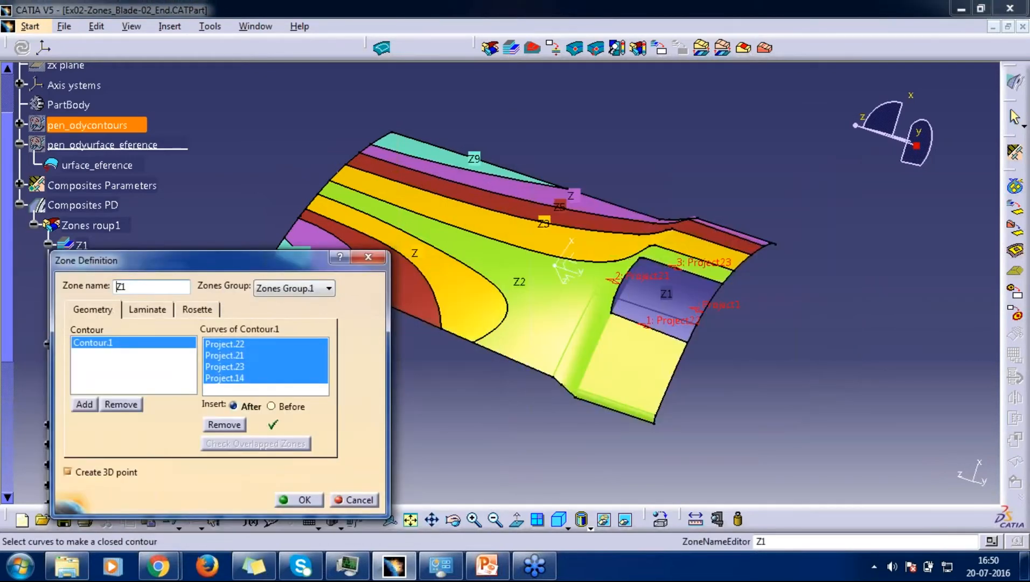
{"action": "left_click", "coordinate": [235, 367]}
{"action": "right_click", "coordinate": [236, 367]}
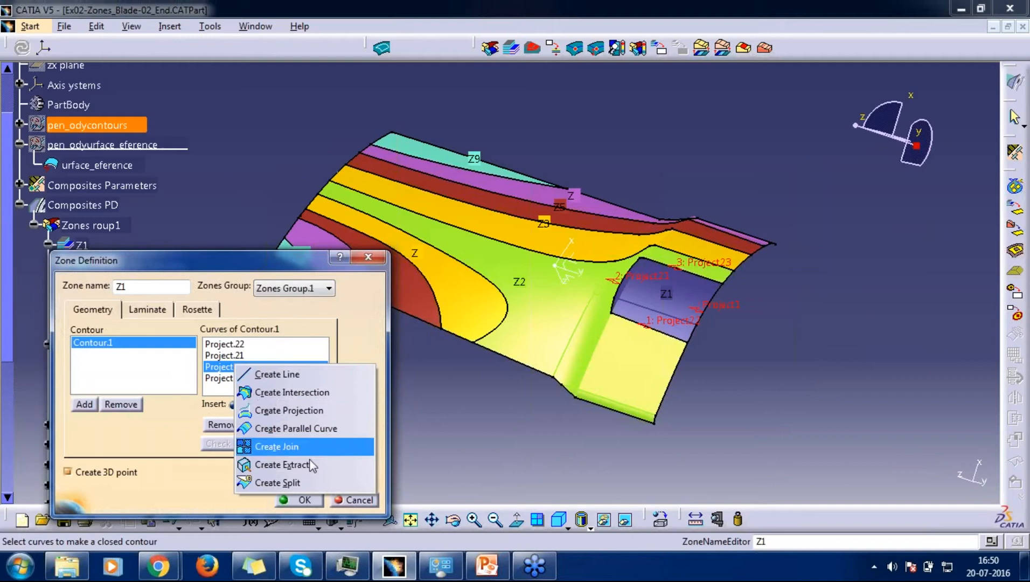
{"action": "key", "text": "Escape"}
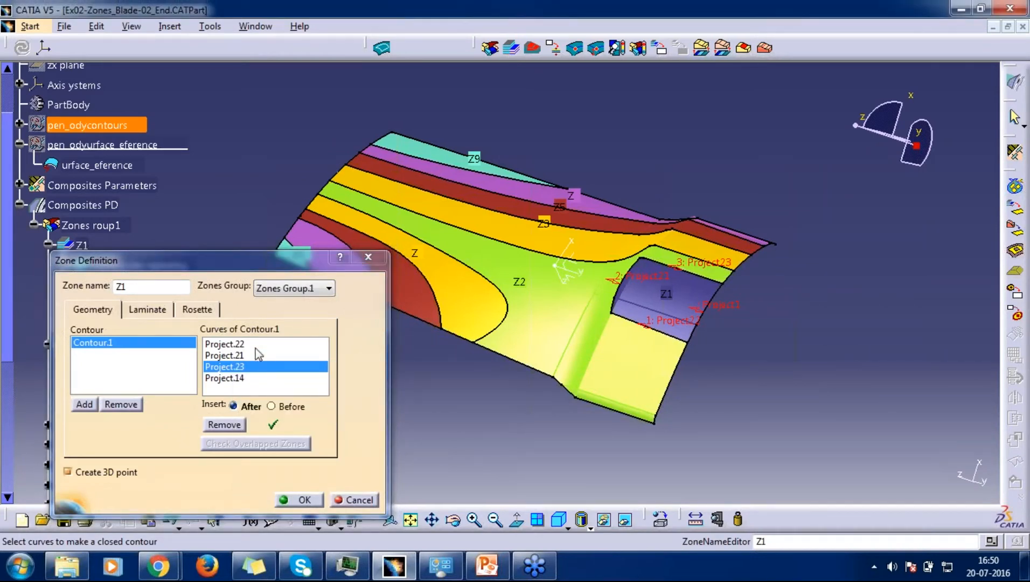
{"action": "left_click", "coordinate": [369, 257]}
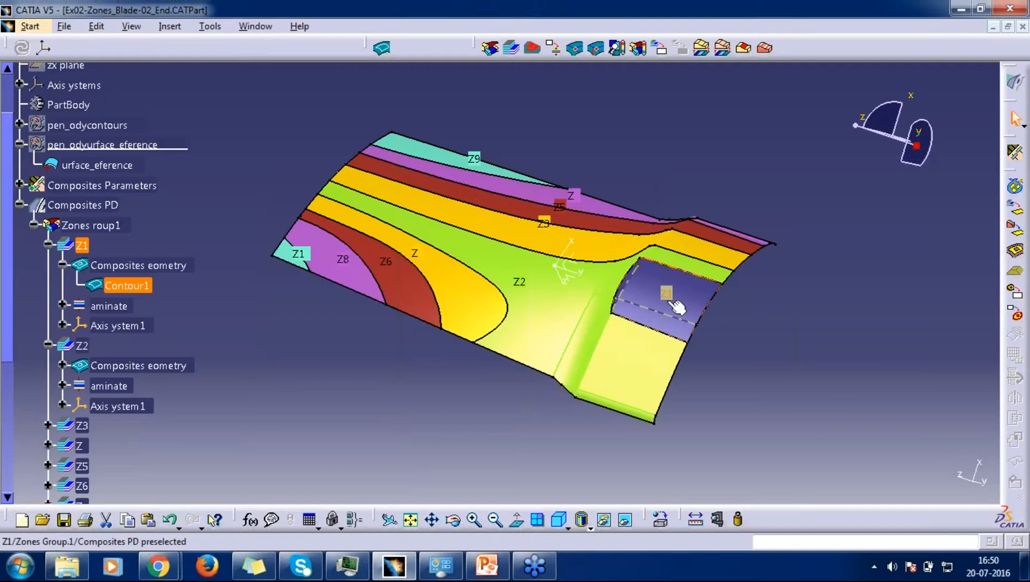
Look through the contour and laminate entries of zone Z1, and the laminate entries of zone Z2, in the specification tree.
{"action": "left_click", "coordinate": [62, 305]}
{"action": "left_click", "coordinate": [109, 305]}
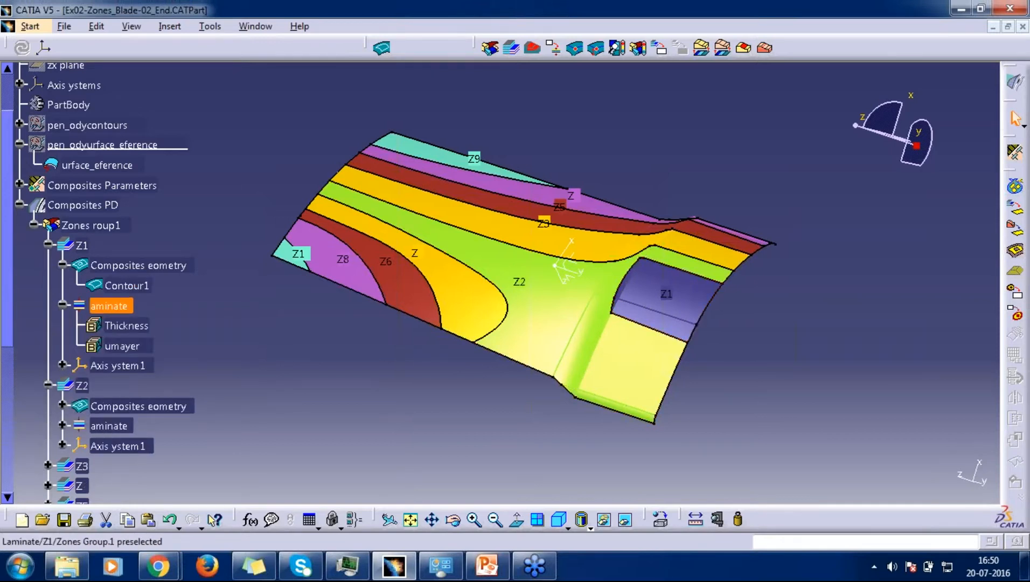
{"action": "left_click", "coordinate": [151, 288]}
{"action": "left_click", "coordinate": [63, 265]}
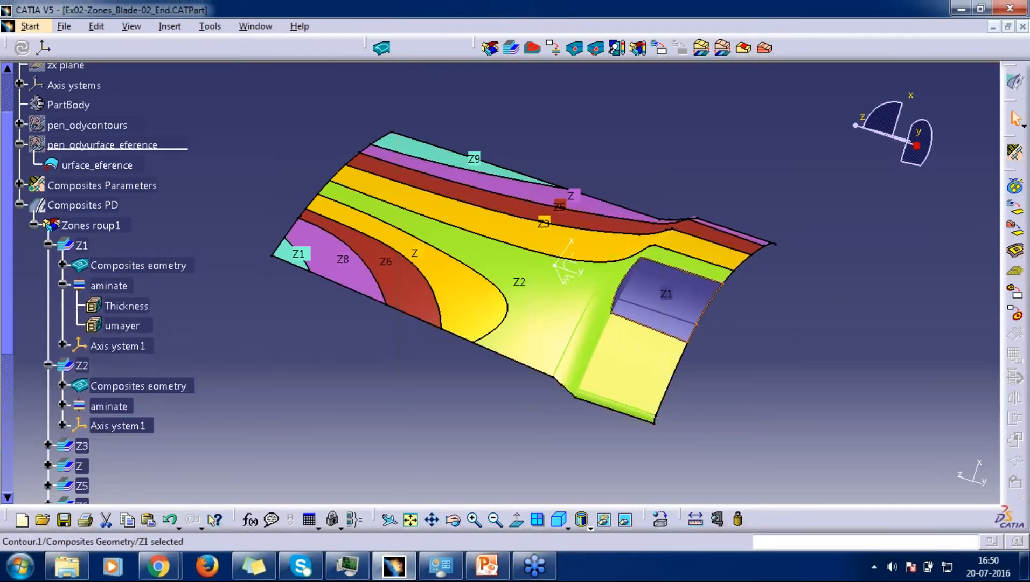
{"action": "left_click", "coordinate": [62, 286]}
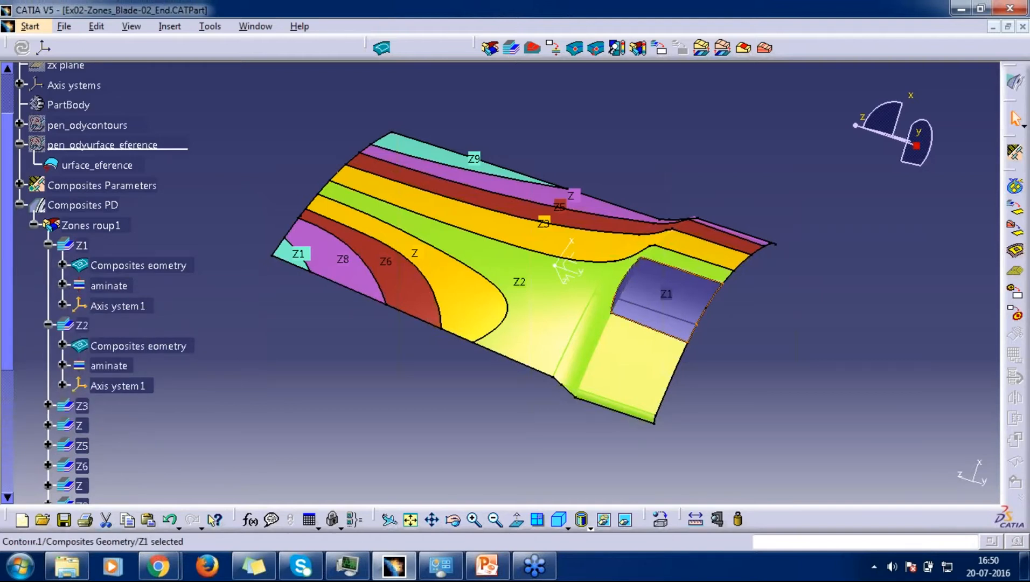
{"action": "left_click", "coordinate": [48, 245]}
{"action": "left_click", "coordinate": [63, 306]}
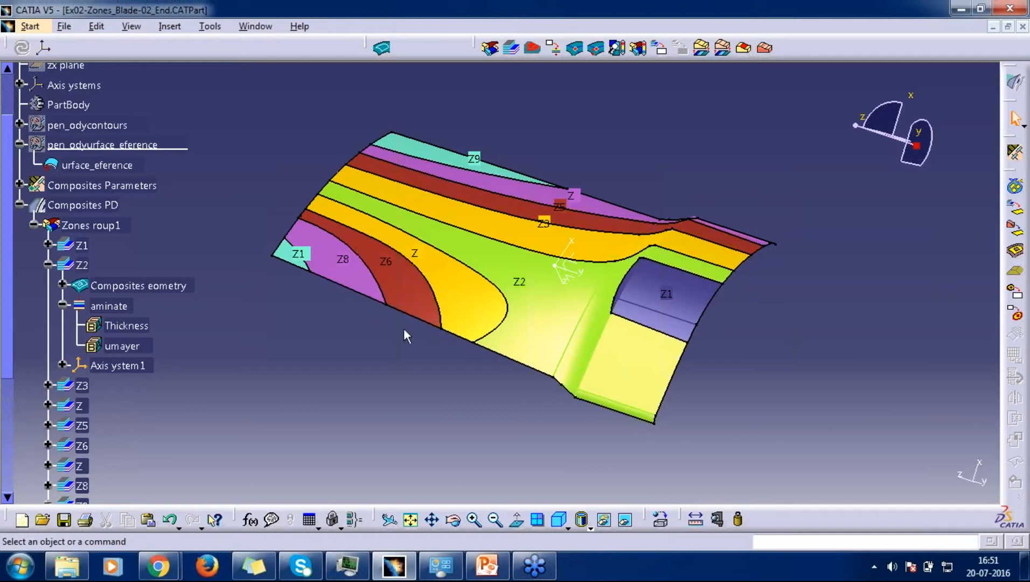
Examine the layout of the coloured zones on the blade from several angles, with zone Z2 collapsed in the tree.
{"action": "middle_click_drag", "start_coordinate": [519, 280], "coordinate": [1022, 318]}
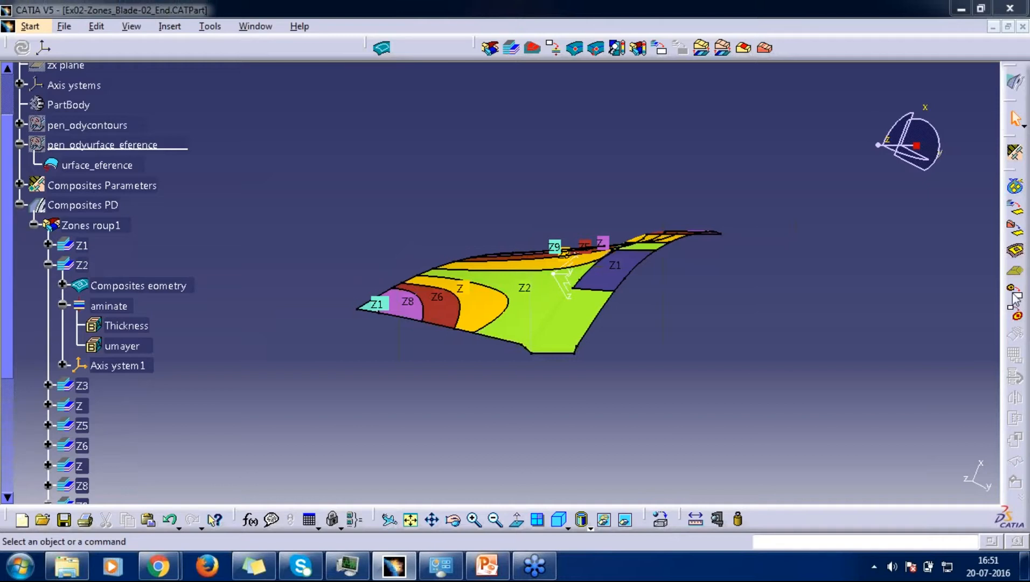
{"action": "middle_click_drag", "start_coordinate": [606, 184], "coordinate": [560, 324]}
{"action": "right_click", "coordinate": [558, 327]}
{"action": "left_click", "coordinate": [190, 310]}
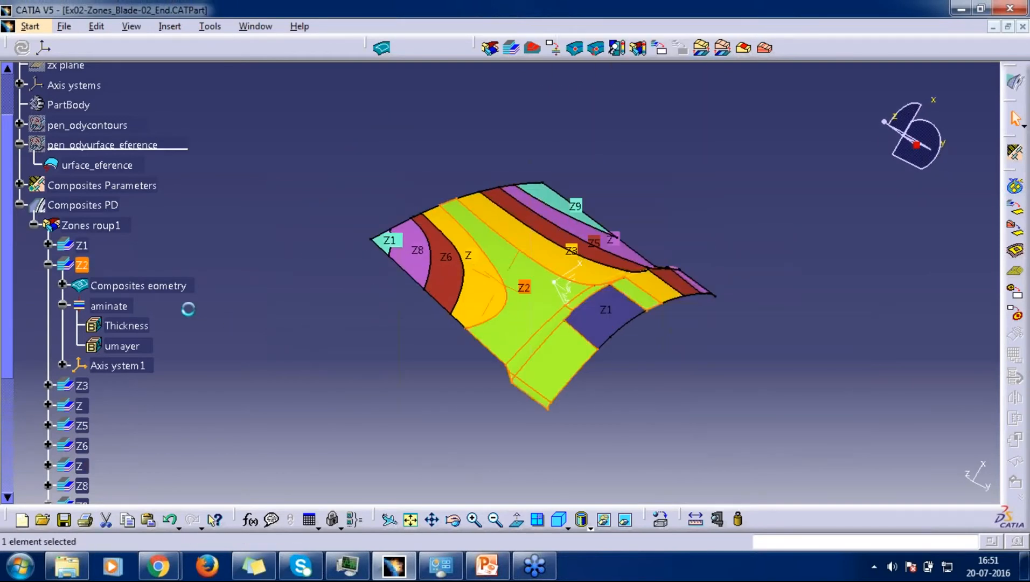
{"action": "left_click", "coordinate": [48, 265]}
{"action": "middle_click_drag", "start_coordinate": [319, 292], "coordinate": [614, 278]}
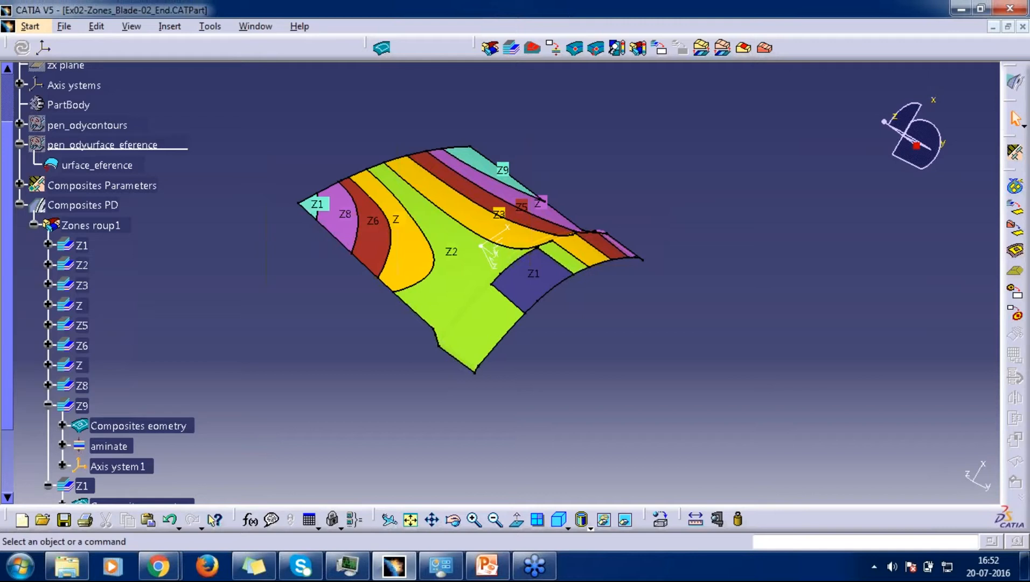
{"action": "middle_click_drag", "start_coordinate": [357, 369], "coordinate": [385, 361]}
{"action": "middle_click_drag", "start_coordinate": [462, 356], "coordinate": [542, 372]}
{"action": "middle_click_drag", "start_coordinate": [609, 359], "coordinate": [559, 370]}
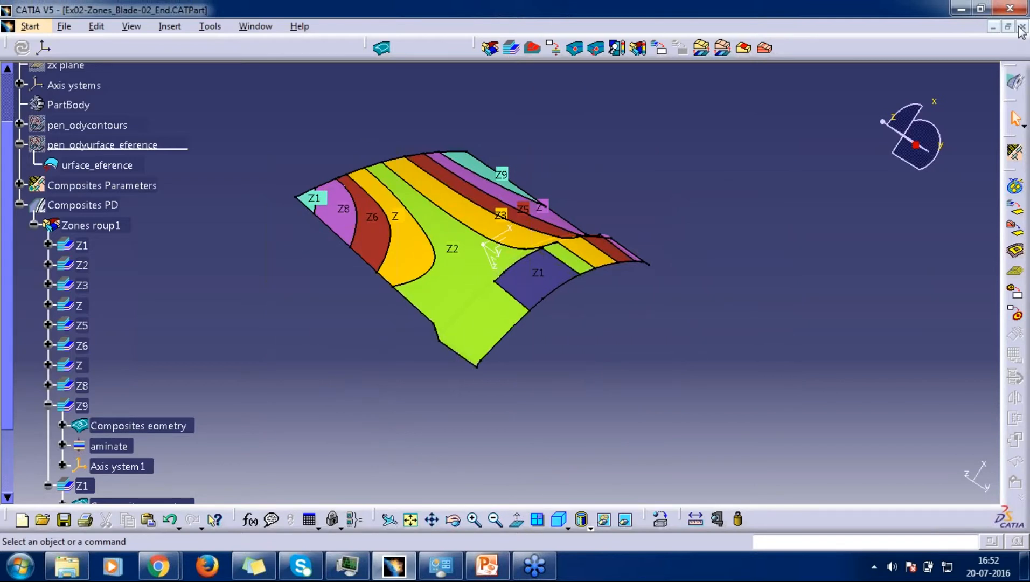
Close Ex02-Zones_Blade-02_End, Part2 and Ex02-Zones_Blade-01_preparation without saving the changes.
{"action": "left_click", "coordinate": [1023, 27]}
{"action": "left_click", "coordinate": [543, 318]}
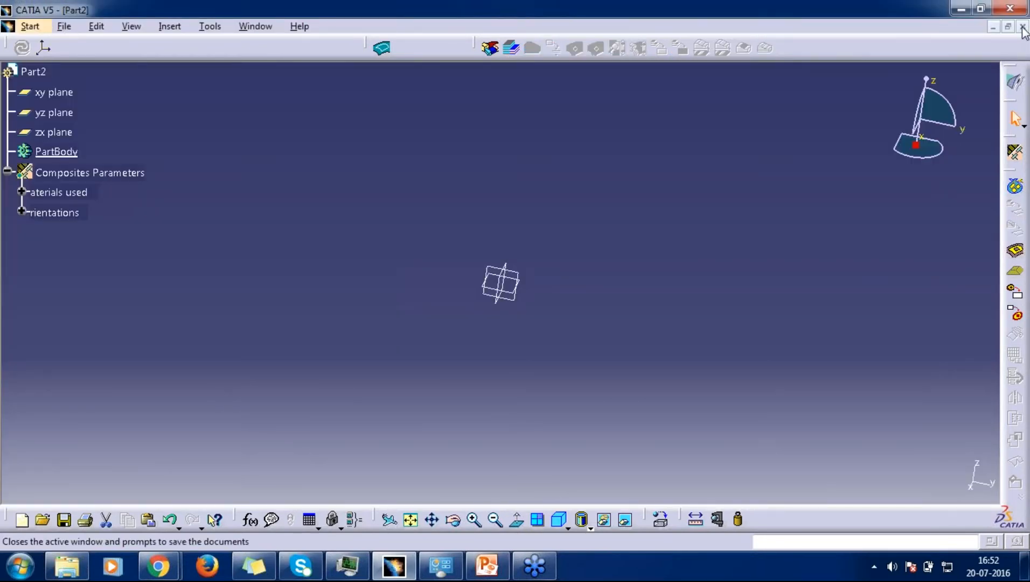
{"action": "left_click", "coordinate": [1022, 27]}
{"action": "left_click", "coordinate": [538, 318]}
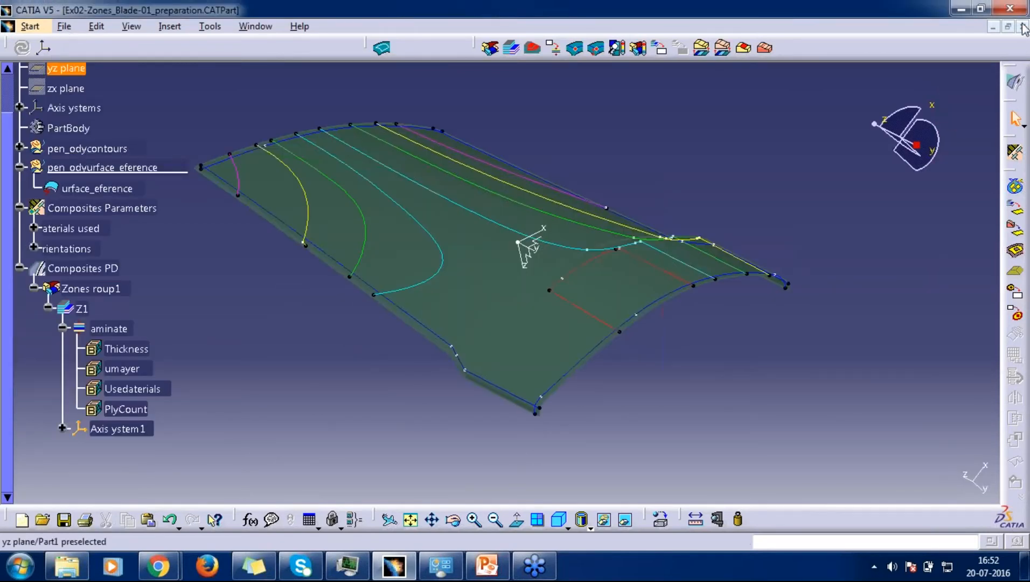
{"action": "left_click", "coordinate": [1023, 27]}
{"action": "left_click", "coordinate": [533, 317]}
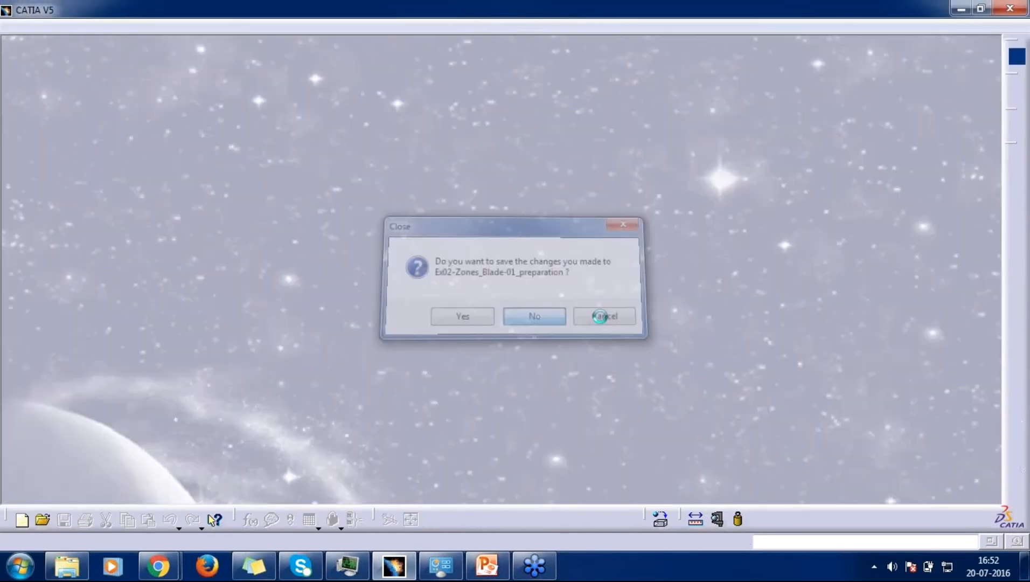
Open the part Ex03-Zones_Angle-01_preparation from the Ex03-Zones_Angle folder in Data.
{"action": "left_click", "coordinate": [48, 26]}
{"action": "left_click", "coordinate": [99, 78]}
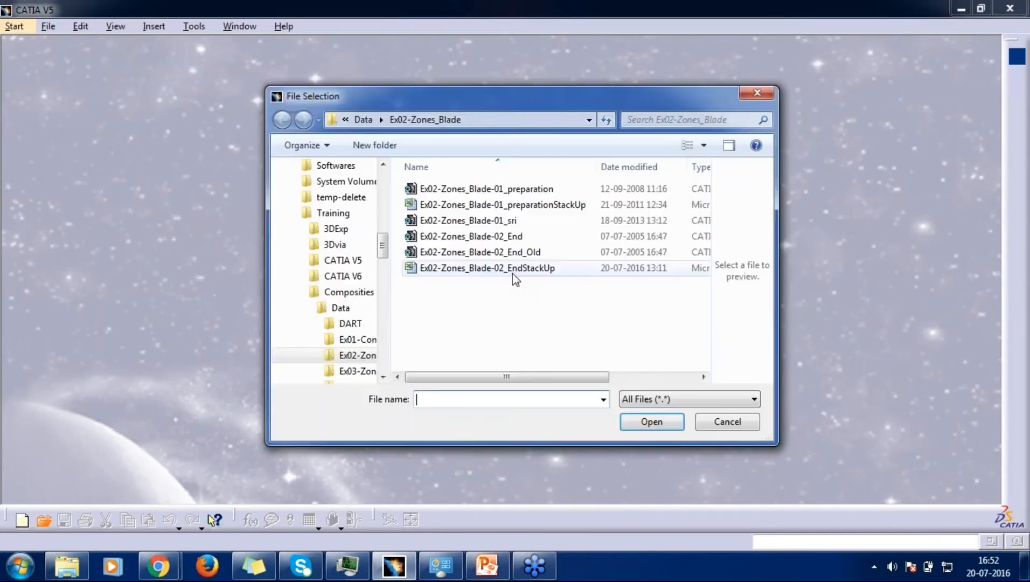
{"action": "left_click", "coordinate": [364, 119]}
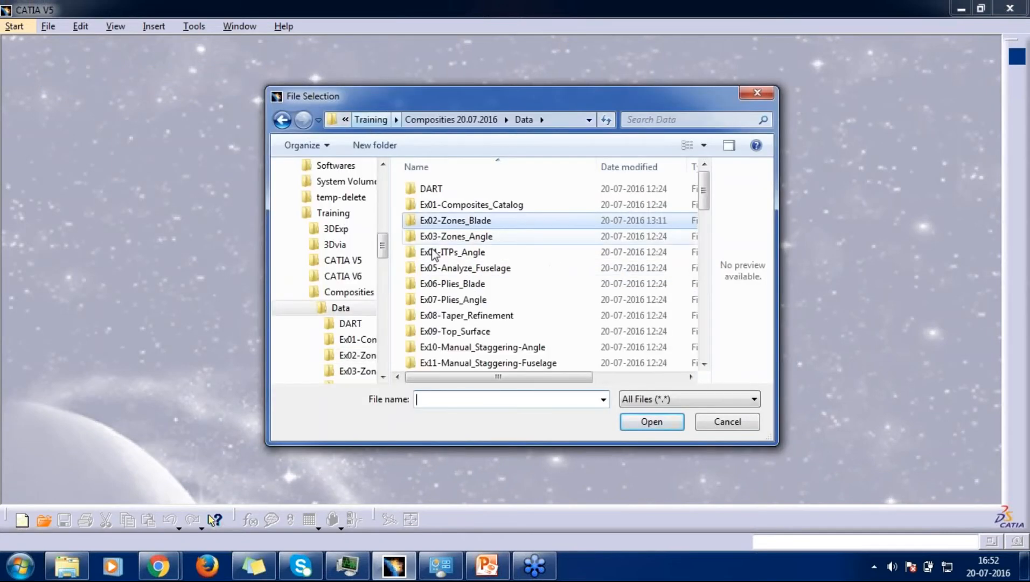
{"action": "double_click", "coordinate": [464, 238]}
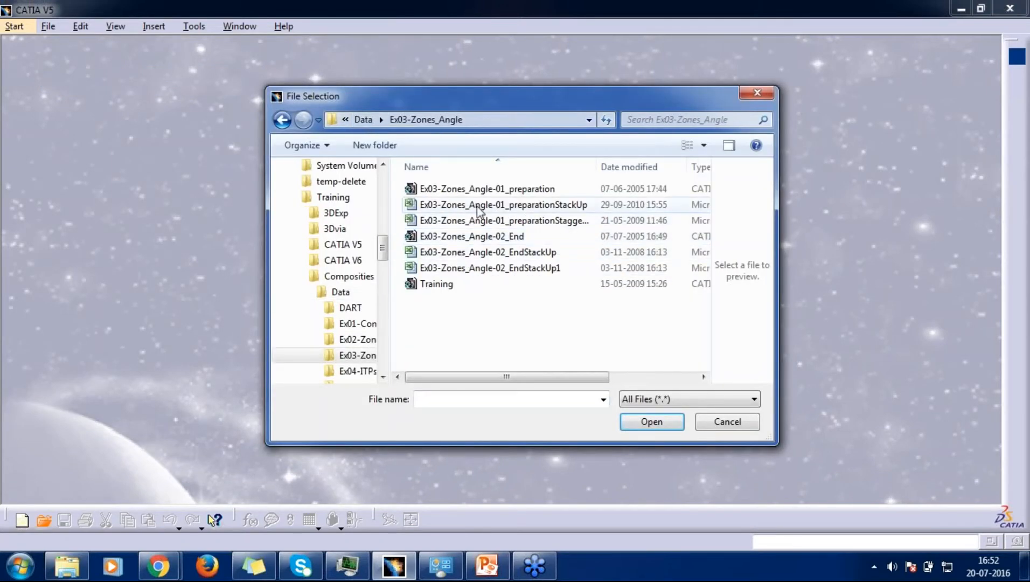
{"action": "left_click", "coordinate": [520, 190]}
{"action": "left_click", "coordinate": [652, 421]}
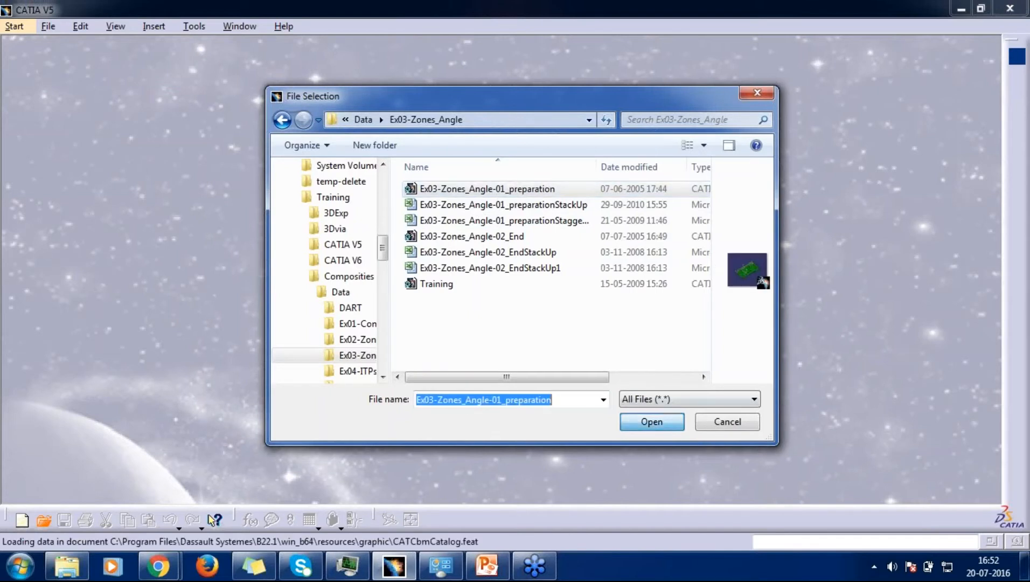
{"action": "middle_click_drag", "start_coordinate": [474, 364], "coordinate": [580, 354]}
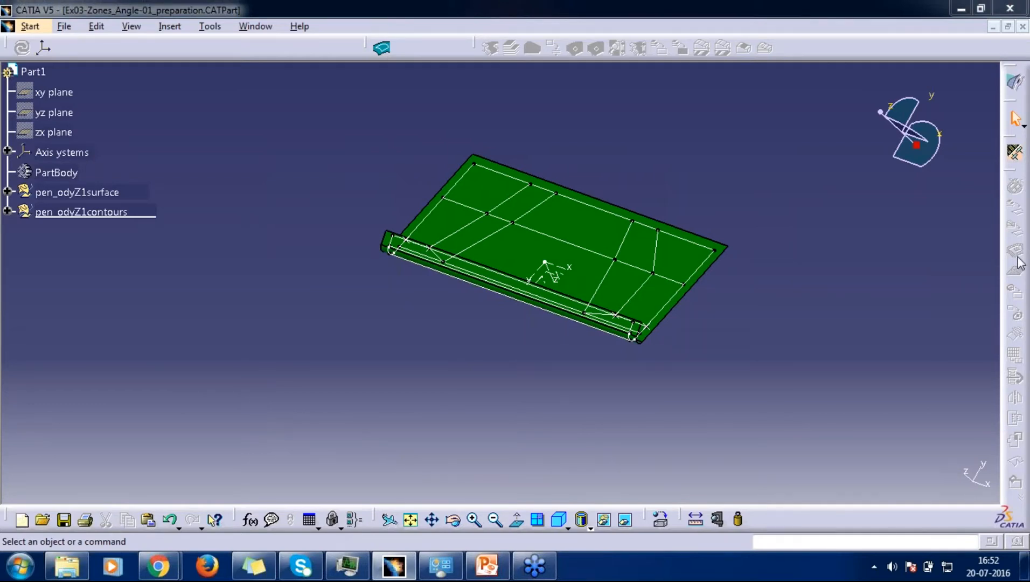
{"action": "middle_click_drag", "start_coordinate": [490, 301], "coordinate": [499, 281]}
{"action": "middle_click_drag", "start_coordinate": [761, 323], "coordinate": [620, 280]}
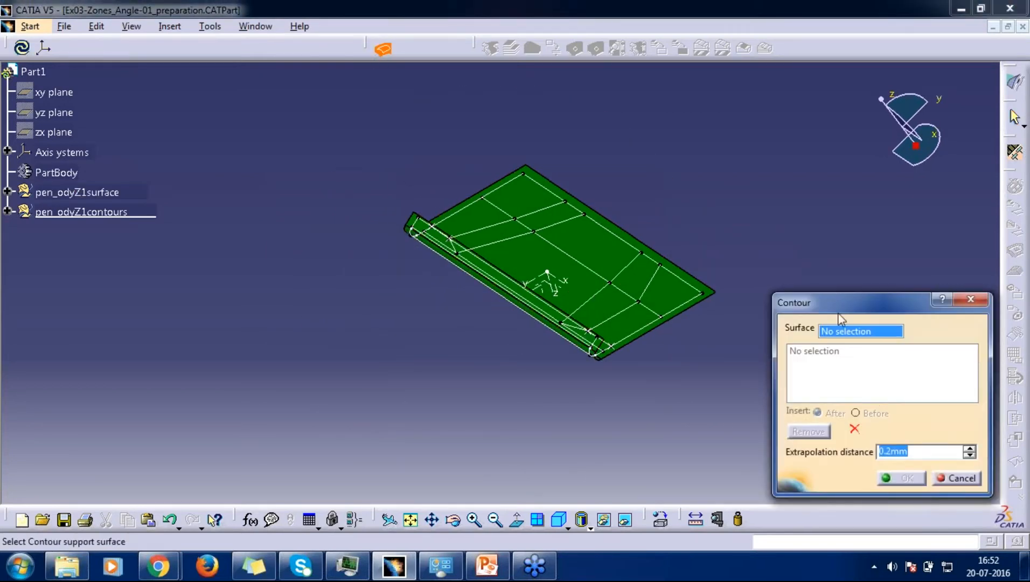
{"action": "left_click_drag", "start_coordinate": [846, 304], "coordinate": [500, 210]}
{"action": "left_click", "coordinate": [624, 205]}
Set up composites parameters for the part and load the material catalog from the Composities 20.07.2016 training folder.
{"action": "left_click", "coordinate": [1016, 154]}
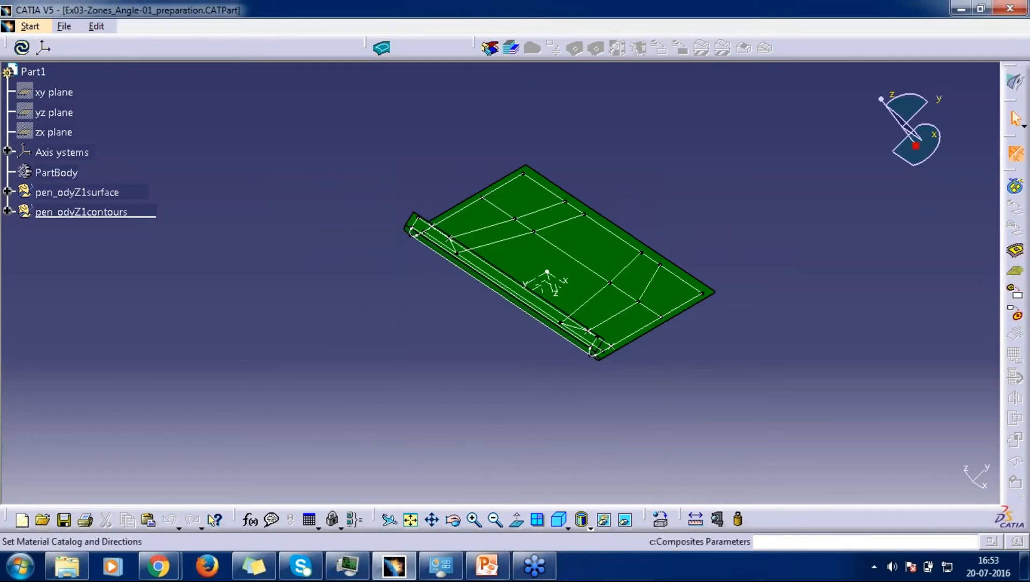
{"action": "left_click", "coordinate": [378, 89]}
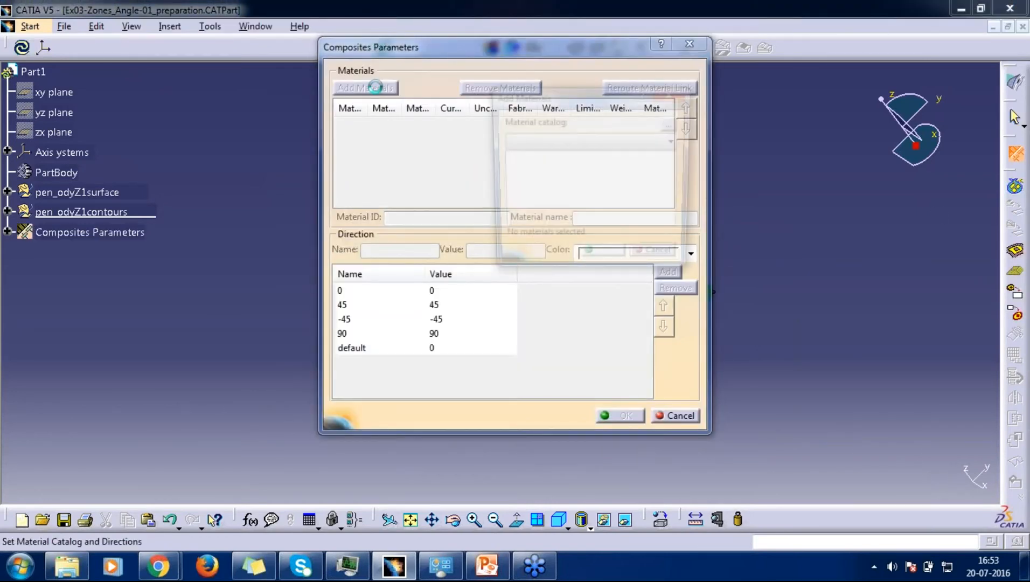
{"action": "left_click", "coordinate": [672, 125]}
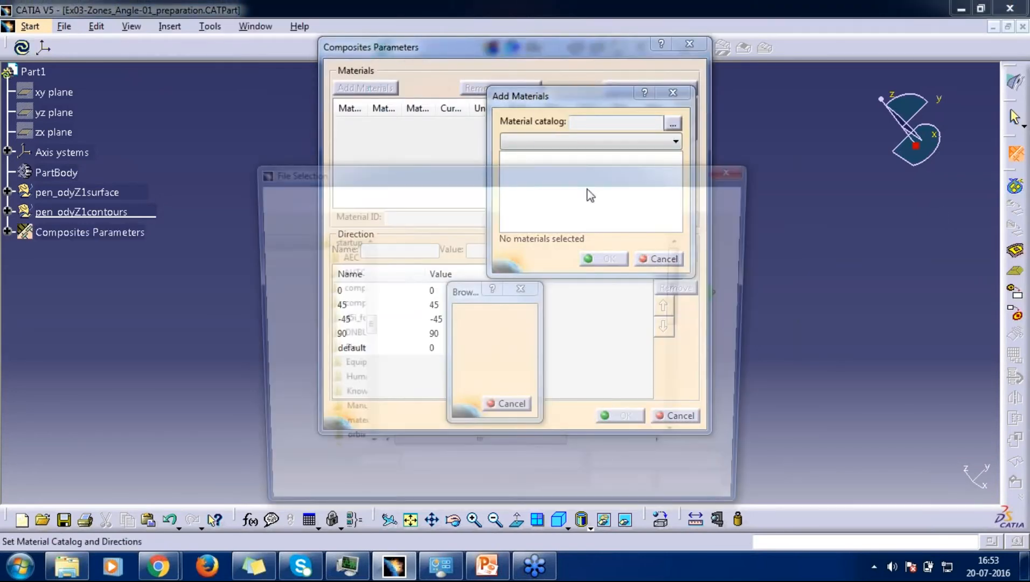
{"action": "scroll", "coordinate": [311, 458], "scroll_direction": "up", "scroll_amount": 5}
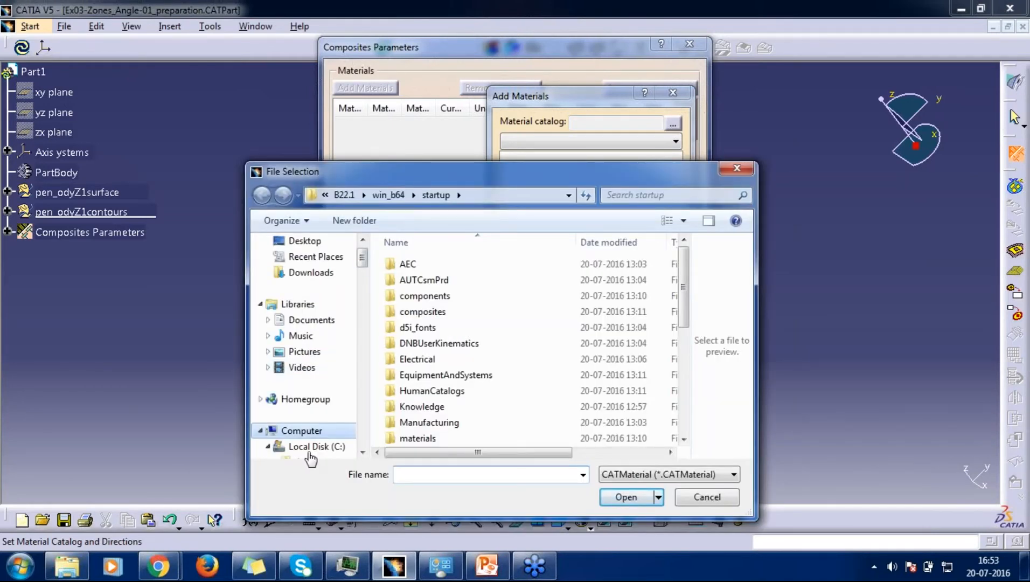
{"action": "left_click", "coordinate": [301, 430]}
{"action": "double_click", "coordinate": [432, 329]}
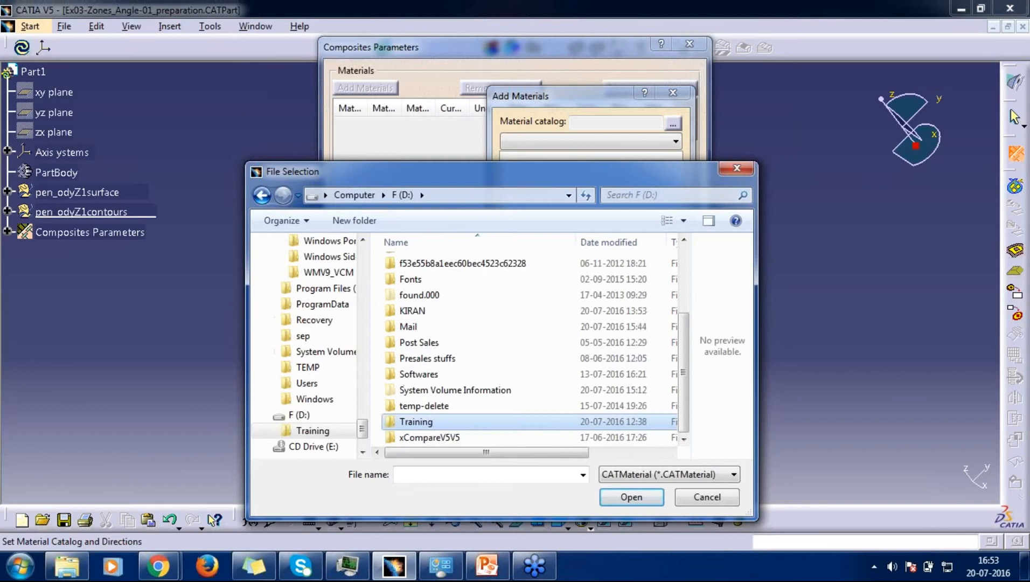
{"action": "double_click", "coordinate": [425, 421]}
{"action": "double_click", "coordinate": [434, 296]}
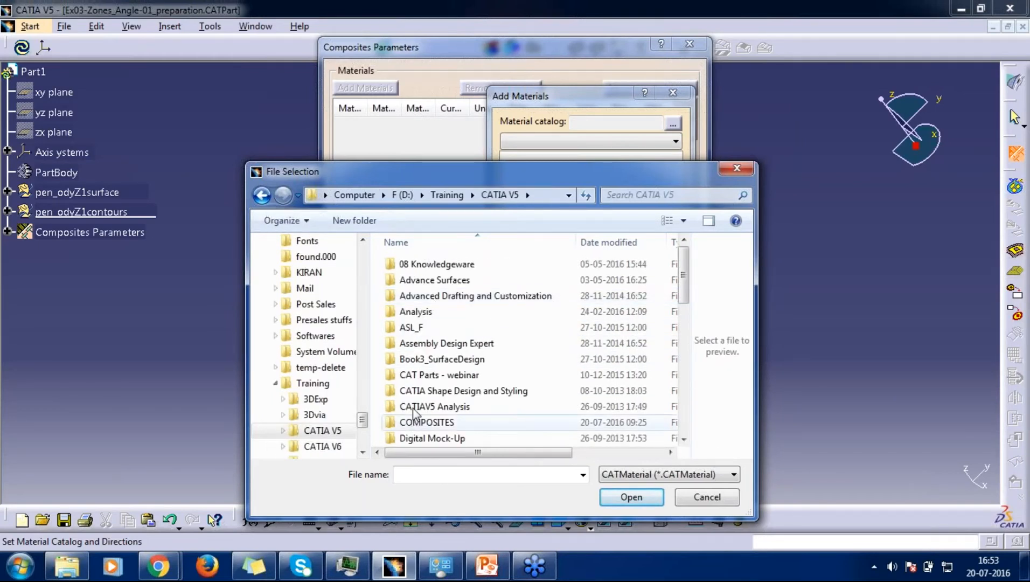
{"action": "key", "text": "BackSpace"}
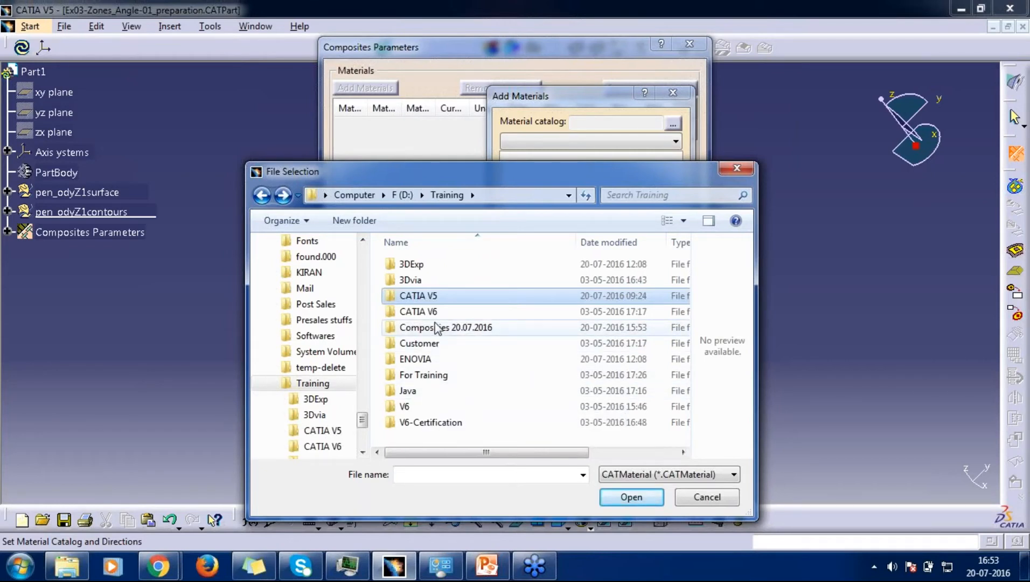
{"action": "double_click", "coordinate": [435, 326]}
{"action": "double_click", "coordinate": [424, 264]}
{"action": "double_click", "coordinate": [424, 264]}
{"action": "left_click", "coordinate": [442, 264]}
{"action": "left_click", "coordinate": [647, 500]}
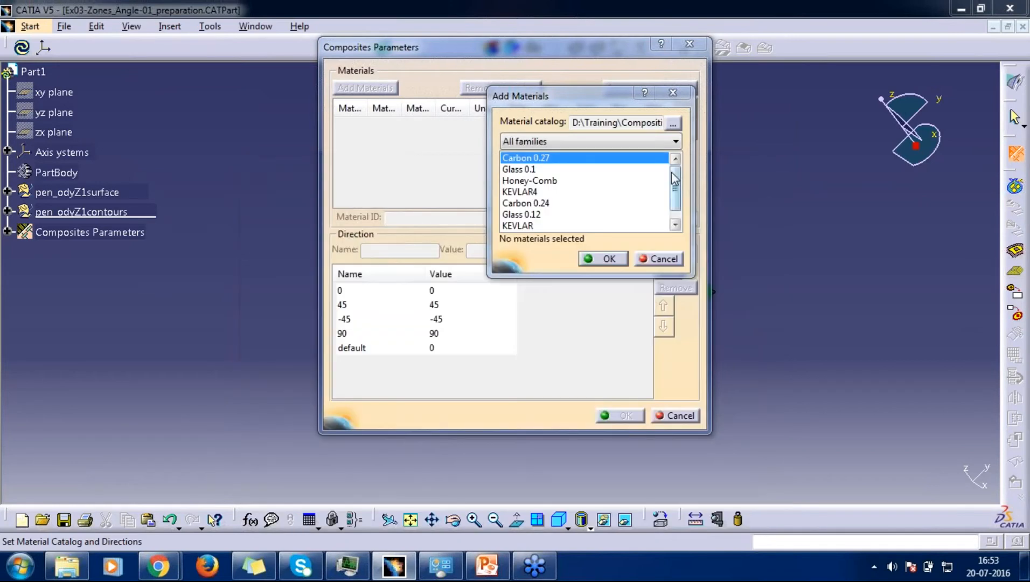
Add all catalog materials, from Carbon 0.27 to New Material, to the composites parameters and expand their entry in the specification tree.
{"action": "left_click_drag", "start_coordinate": [674, 175], "coordinate": [674, 198]}
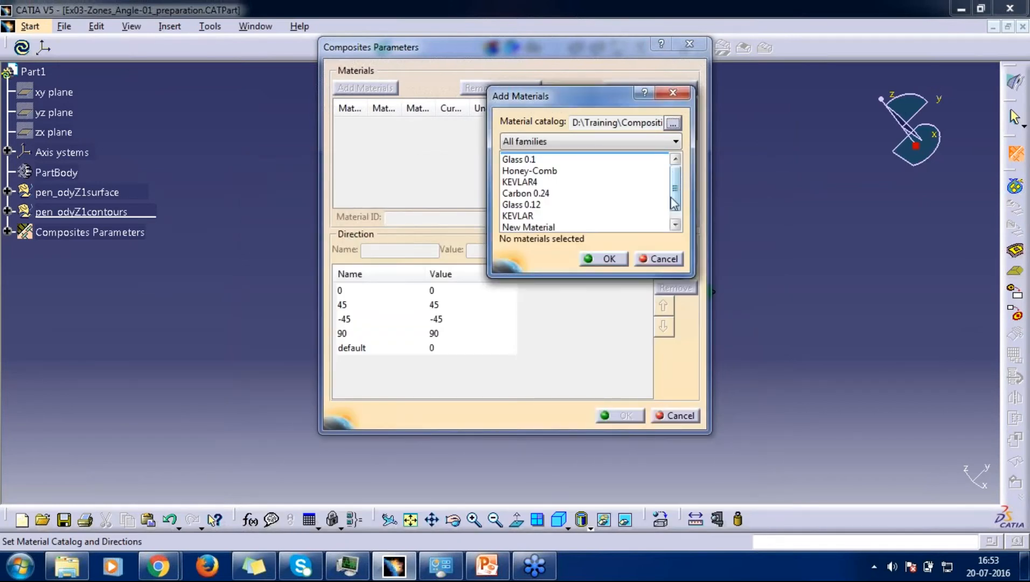
{"action": "left_click", "coordinate": [527, 227], "text": "shift"}
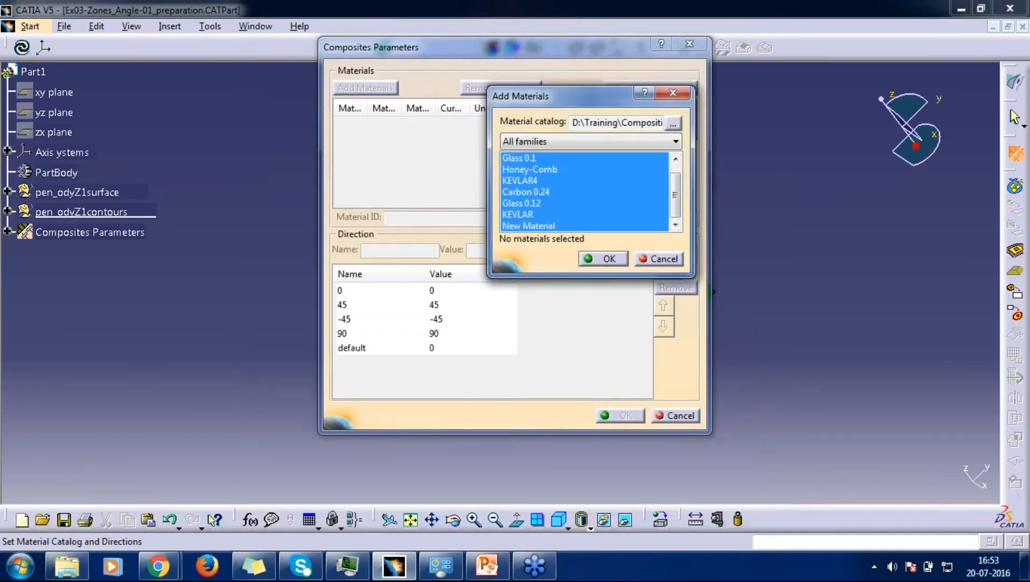
{"action": "left_click", "coordinate": [613, 266]}
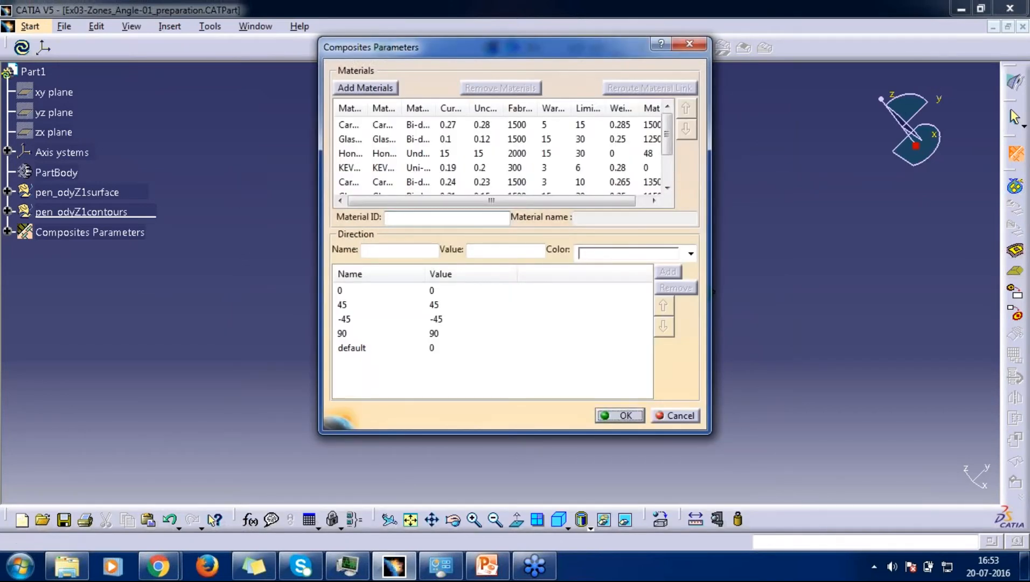
{"action": "left_click", "coordinate": [620, 415]}
{"action": "left_click", "coordinate": [8, 232]}
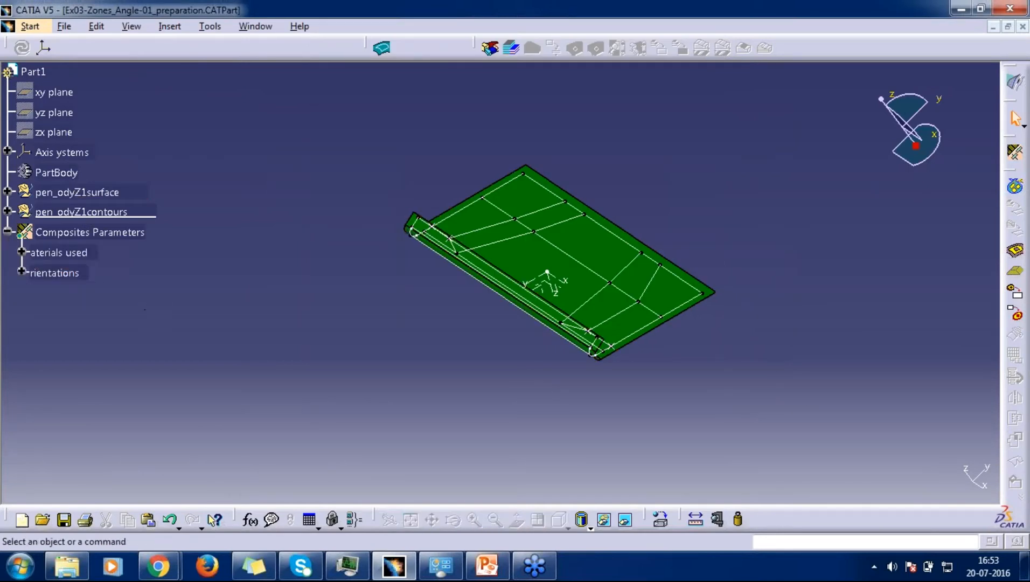
Create Zones Group.1 on the angle's reference surface with Axe-ref1 as rosette and Cartesian transfer, and expand Composites PD in the tree.
{"action": "middle_click_drag", "start_coordinate": [474, 308], "coordinate": [513, 368]}
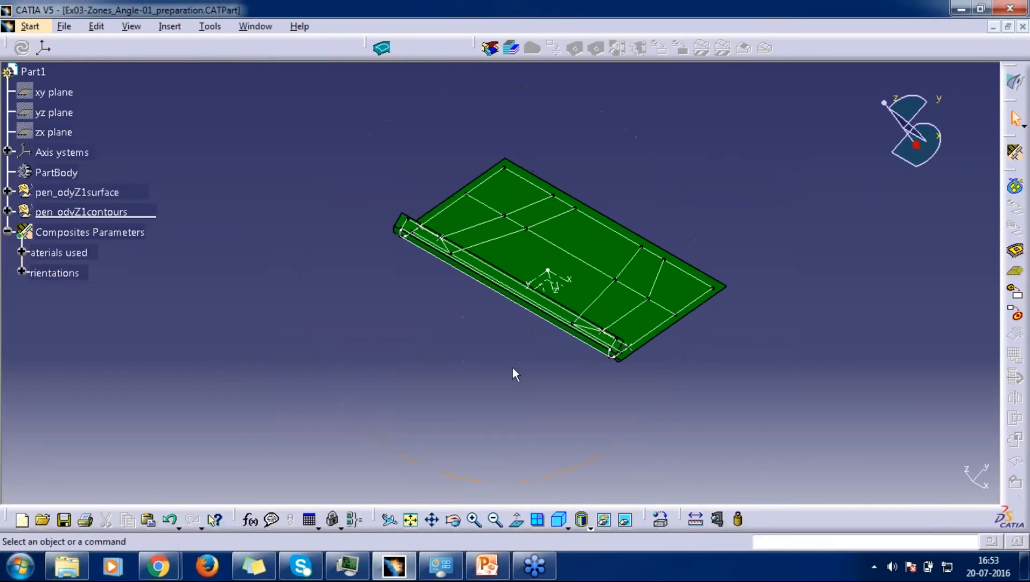
{"action": "middle_click_drag", "start_coordinate": [608, 309], "coordinate": [556, 108]}
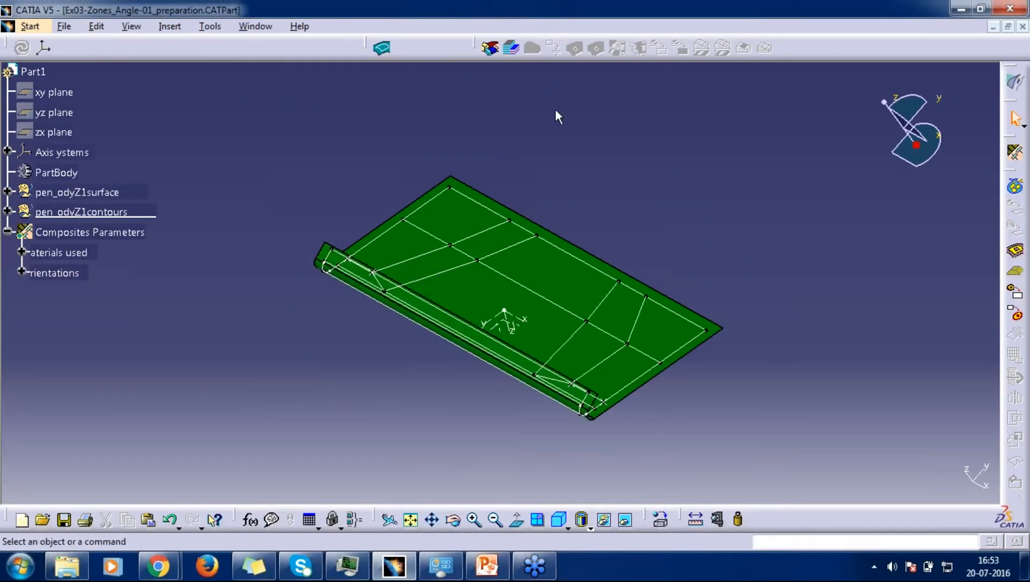
{"action": "left_click", "coordinate": [490, 48]}
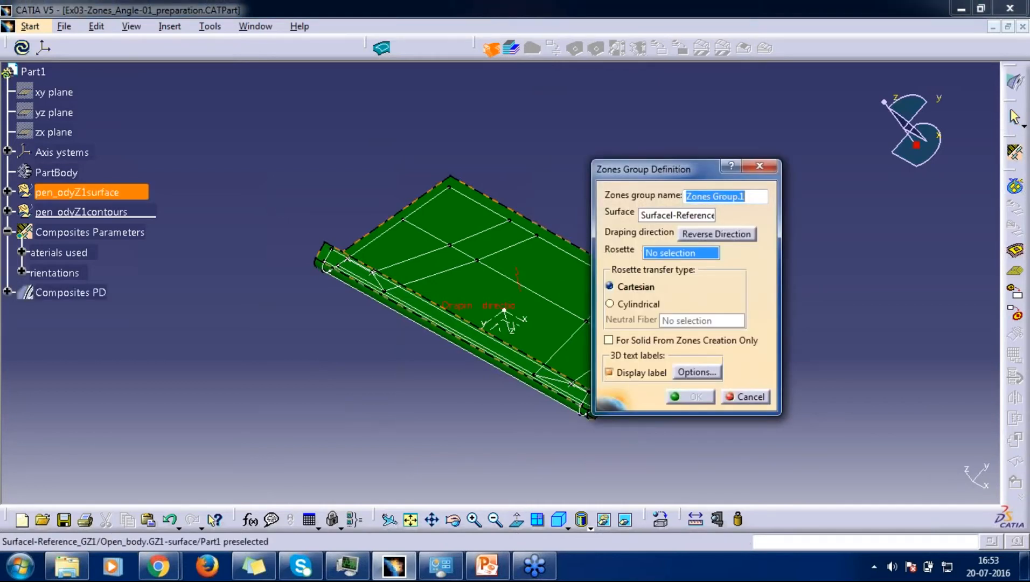
{"action": "middle_click_drag", "start_coordinate": [541, 284], "coordinate": [495, 329]}
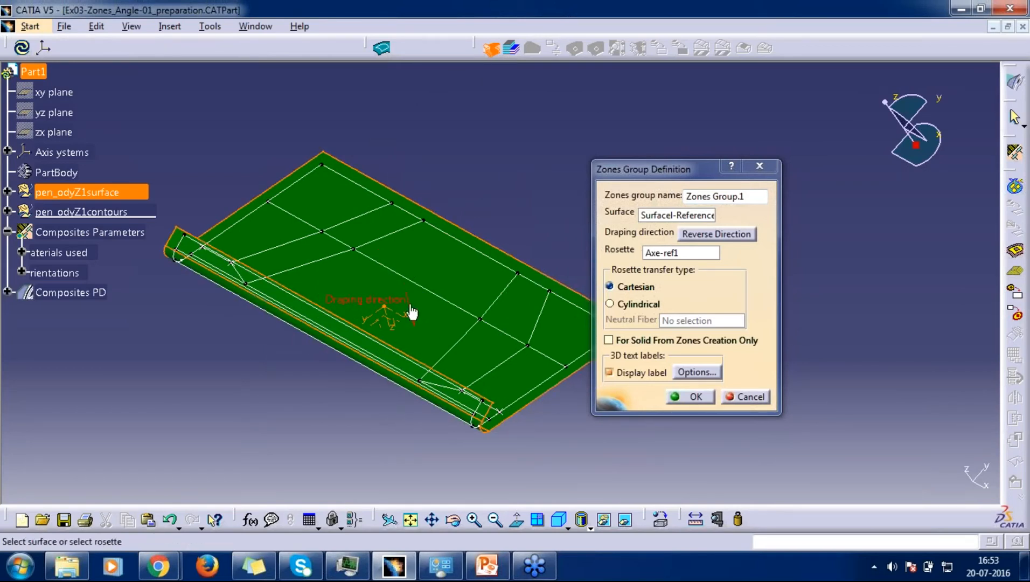
{"action": "left_click", "coordinate": [690, 397]}
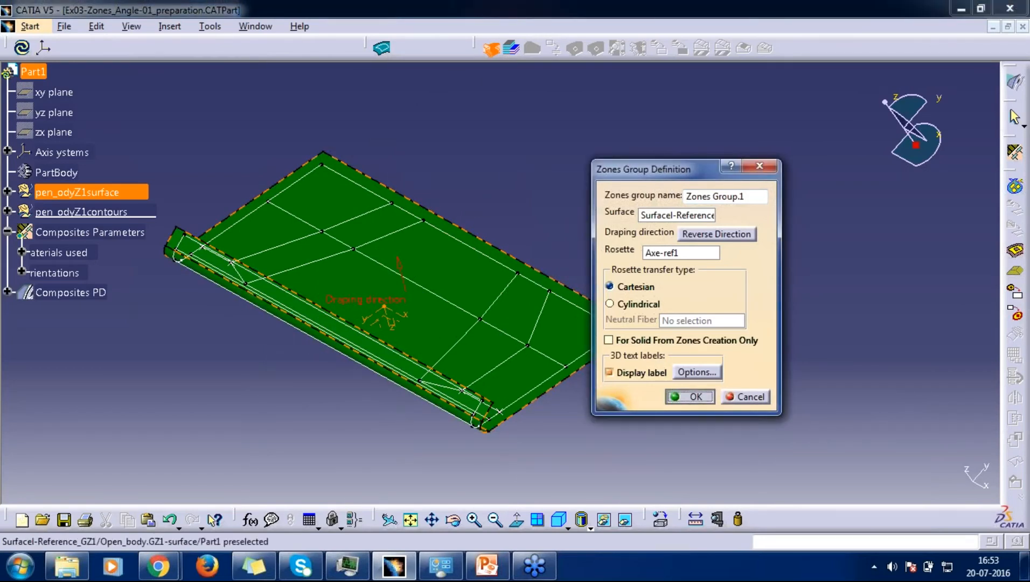
{"action": "left_click", "coordinate": [7, 292]}
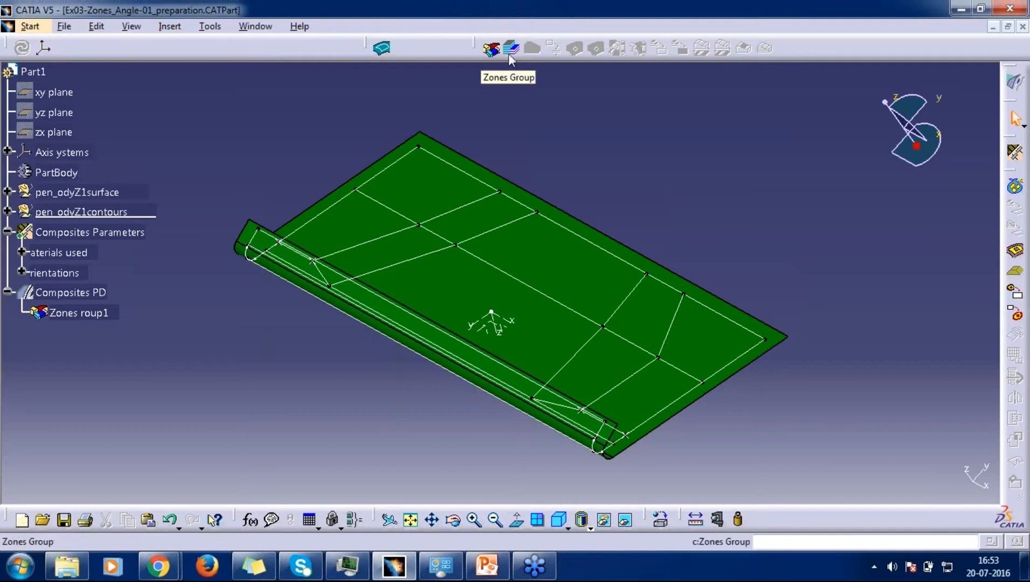
Create zone Zone.1 in Zones Group.1, bounded by the contour curves Split.181, Split.173, Line.75 and Split.174.
{"action": "left_click", "coordinate": [492, 50]}
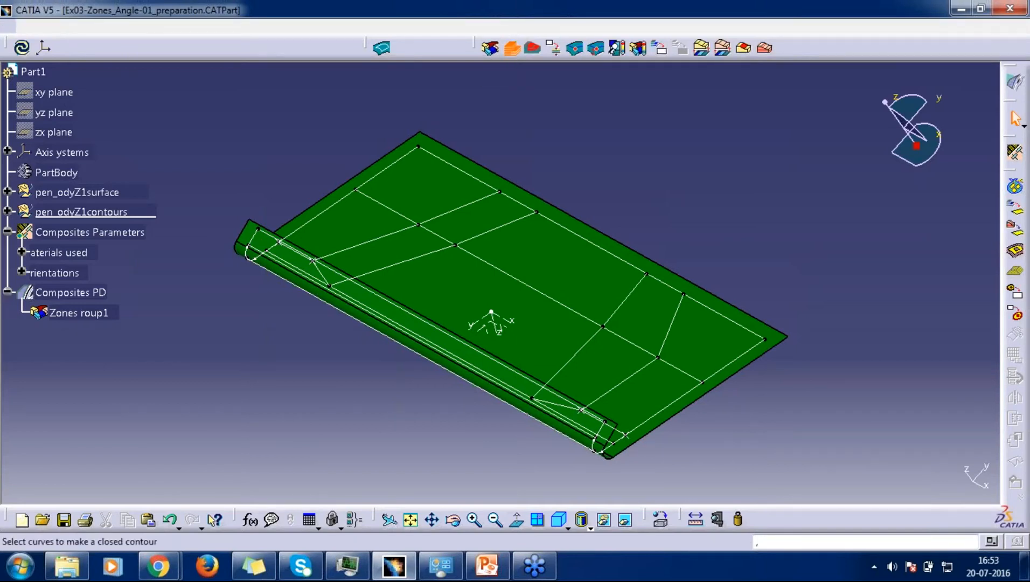
{"action": "left_click", "coordinate": [80, 212]}
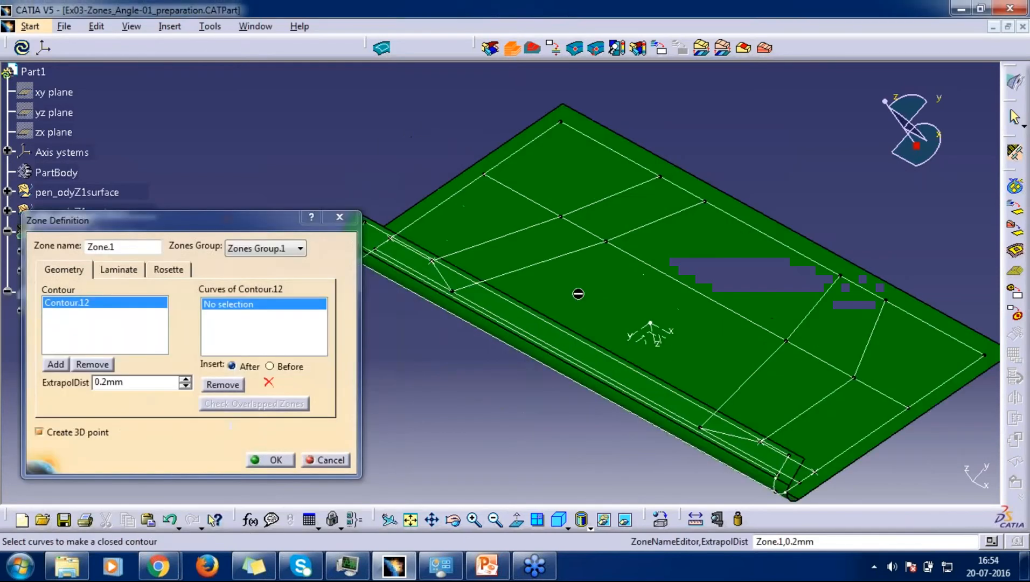
{"action": "left_click", "coordinate": [483, 182]}
{"action": "left_click", "coordinate": [609, 186]}
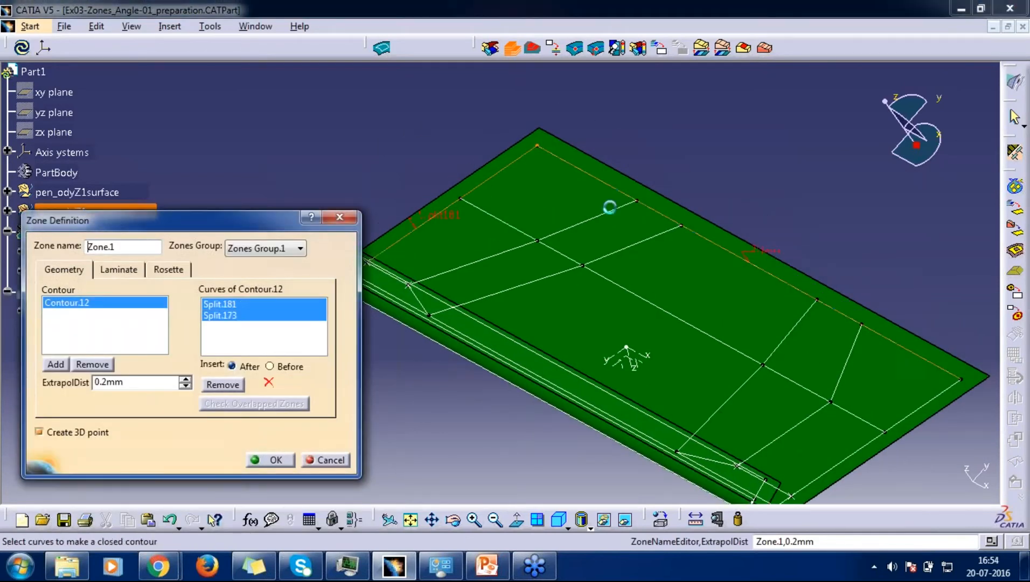
{"action": "left_click", "coordinate": [587, 220]}
{"action": "left_click", "coordinate": [668, 306]}
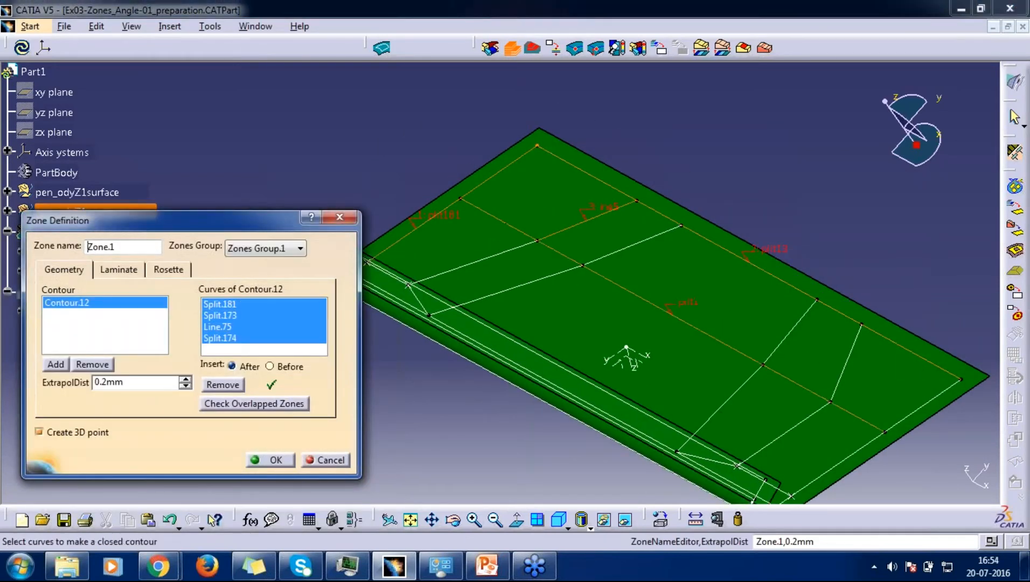
{"action": "left_click", "coordinate": [264, 460]}
Define the laminate of Zone.1 as Glass 0.1 with 2 layers in the 45 direction.
{"action": "middle_click_drag", "start_coordinate": [448, 324], "coordinate": [469, 245]}
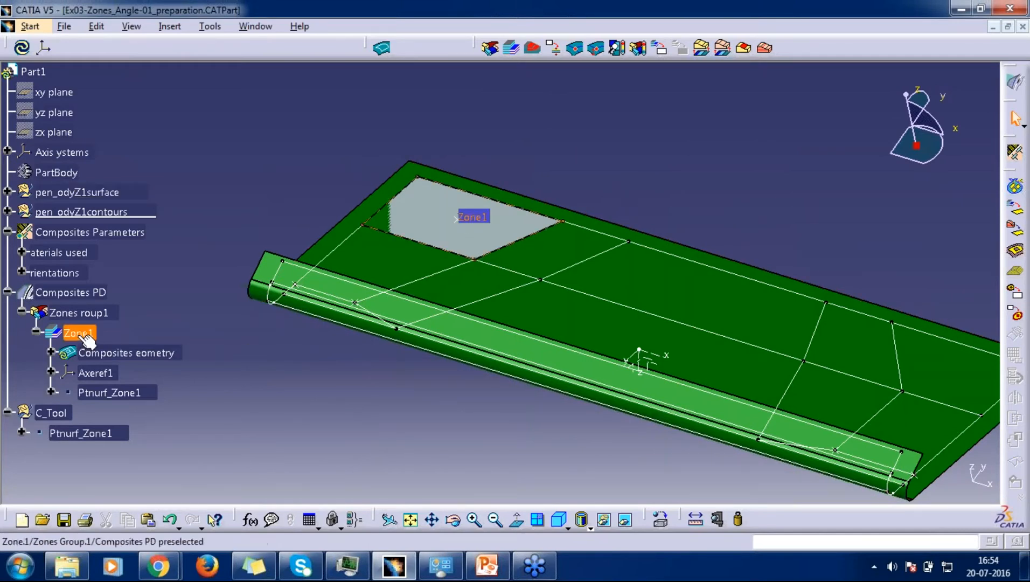
{"action": "double_click", "coordinate": [478, 239]}
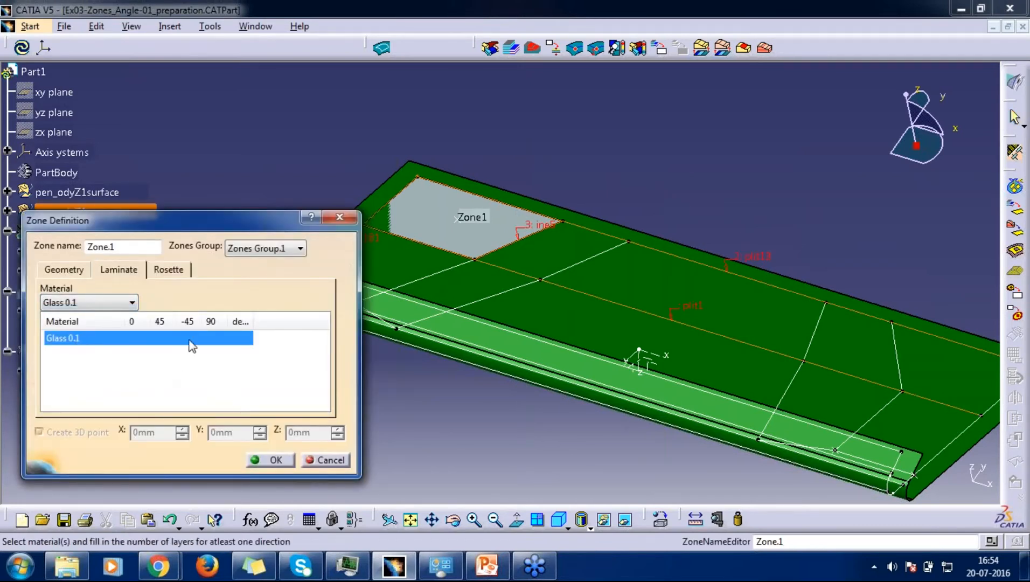
{"action": "left_click", "coordinate": [189, 340]}
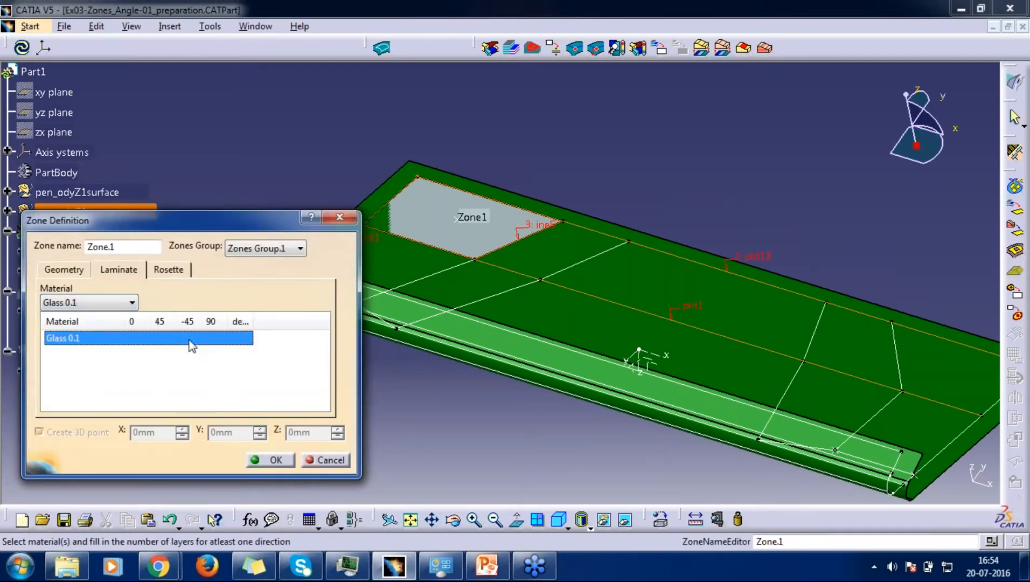
{"action": "left_click", "coordinate": [159, 338]}
{"action": "type", "text": "2"}
{"action": "left_click", "coordinate": [275, 459]}
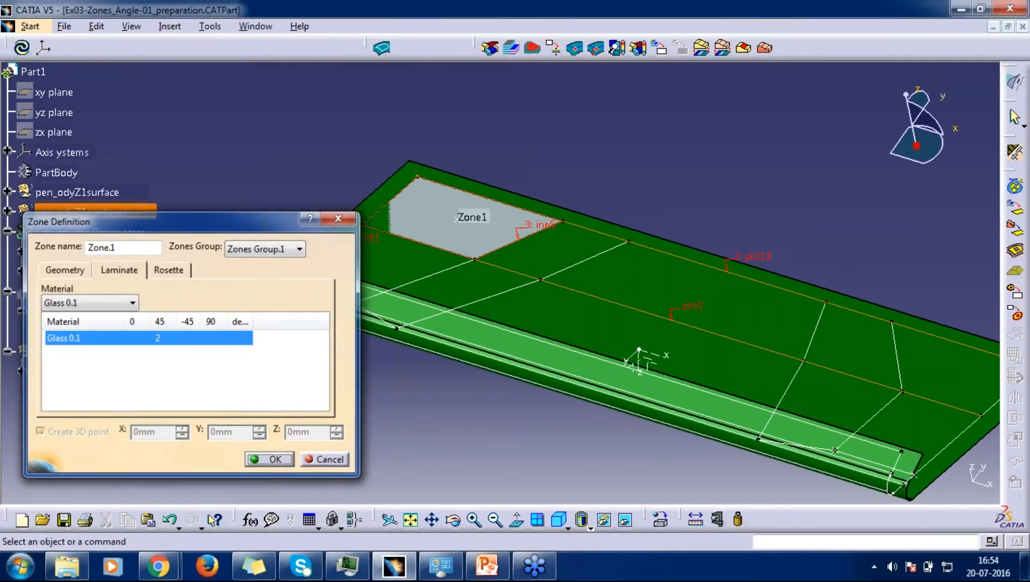
Minimize the preparation part and open Ex03-Zones_Angle-02_End from the Ex03-Zones_Angle folder, accepting the upgrade to R18 standards.
{"action": "middle_click_drag", "start_coordinate": [518, 279], "coordinate": [415, 280]}
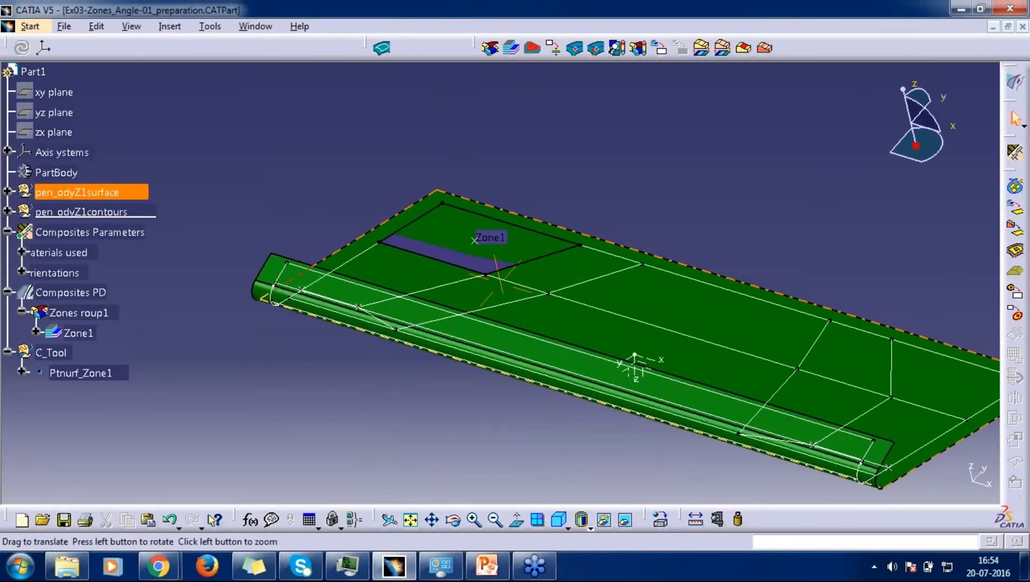
{"action": "middle_click_drag", "start_coordinate": [499, 275], "coordinate": [453, 280]}
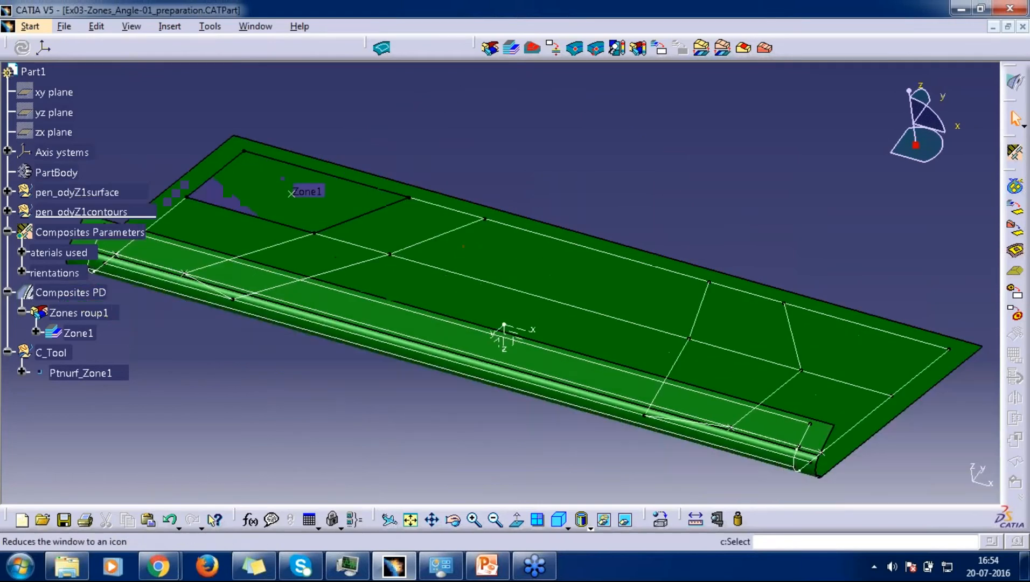
{"action": "left_click", "coordinate": [994, 26]}
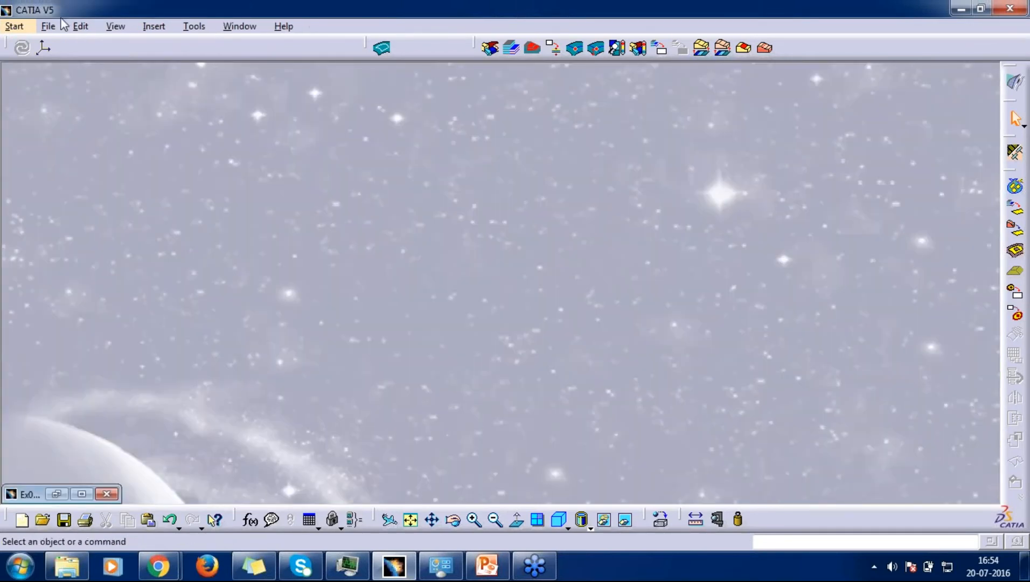
{"action": "left_click", "coordinate": [48, 26]}
{"action": "left_click", "coordinate": [61, 63]}
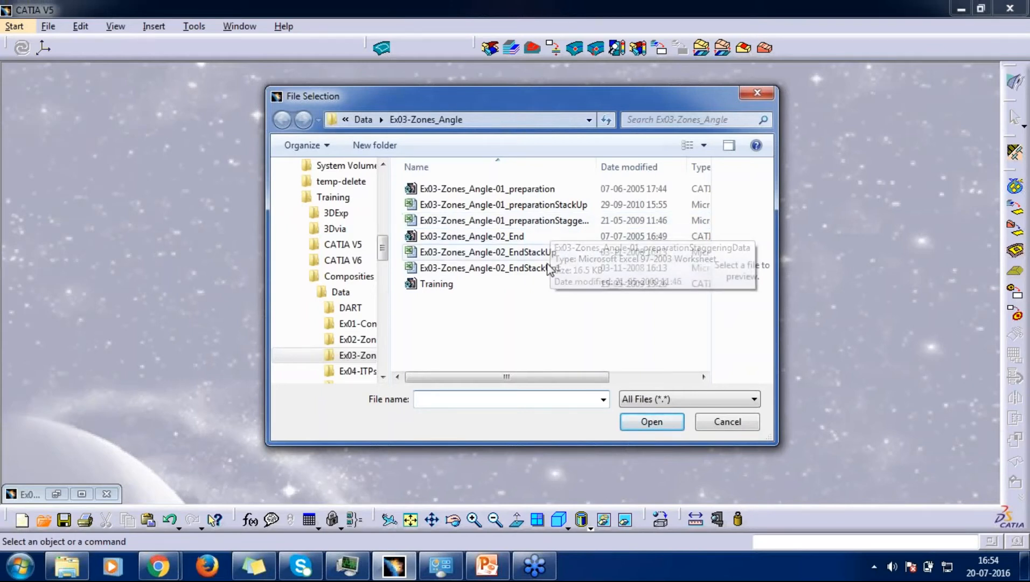
{"action": "left_click", "coordinate": [520, 237]}
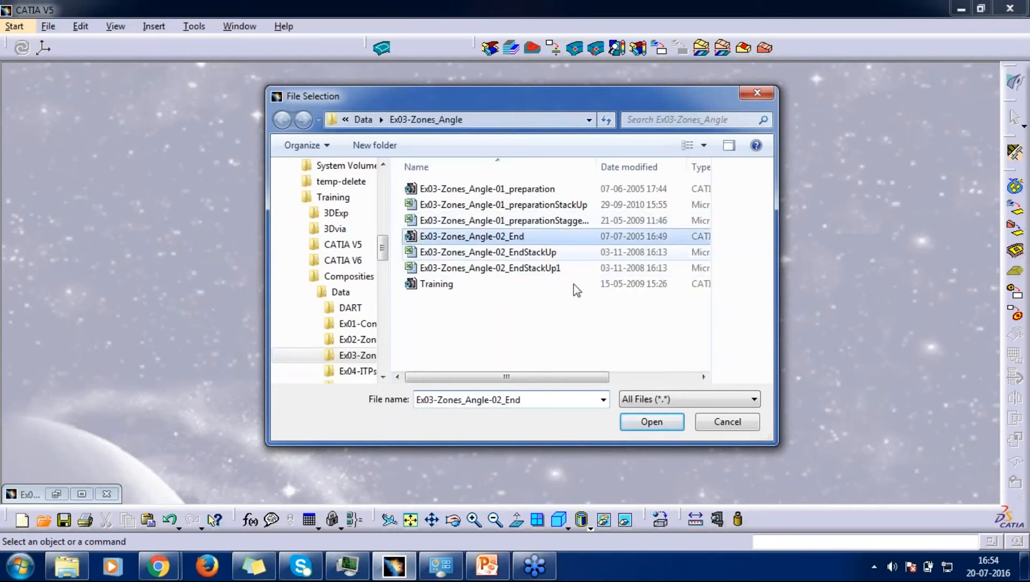
{"action": "left_click", "coordinate": [653, 420]}
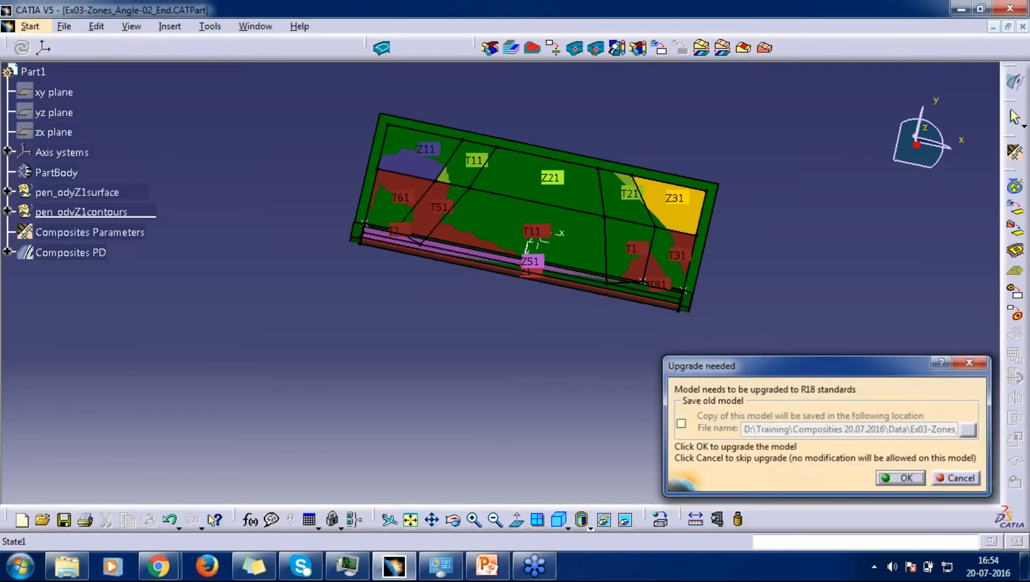
{"action": "key", "text": "Return"}
{"action": "key", "text": "Return"}
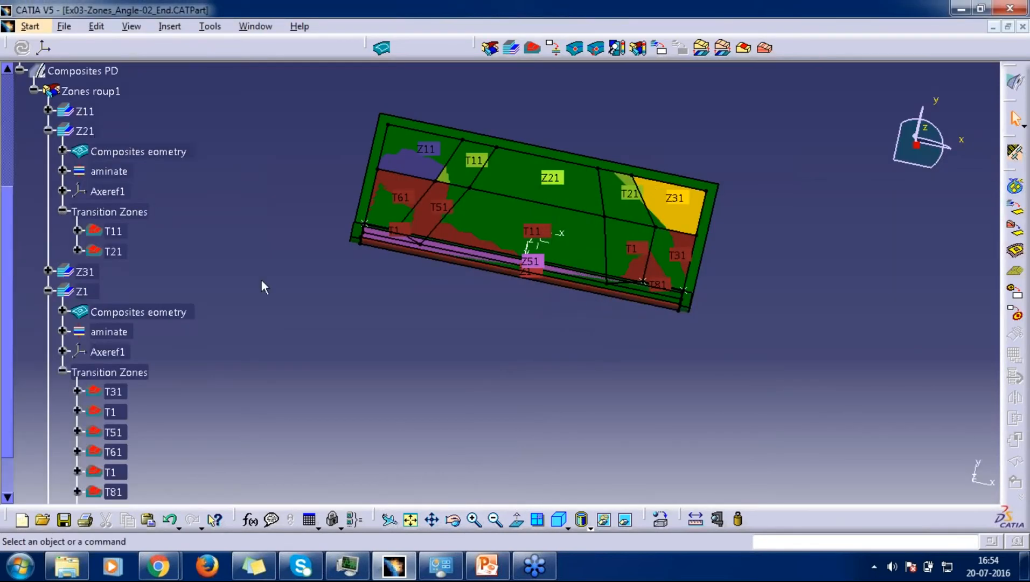
Review the laminate definition of zone Z2-1, with its material and layer counts per direction, and close it.
{"action": "left_click", "coordinate": [63, 215]}
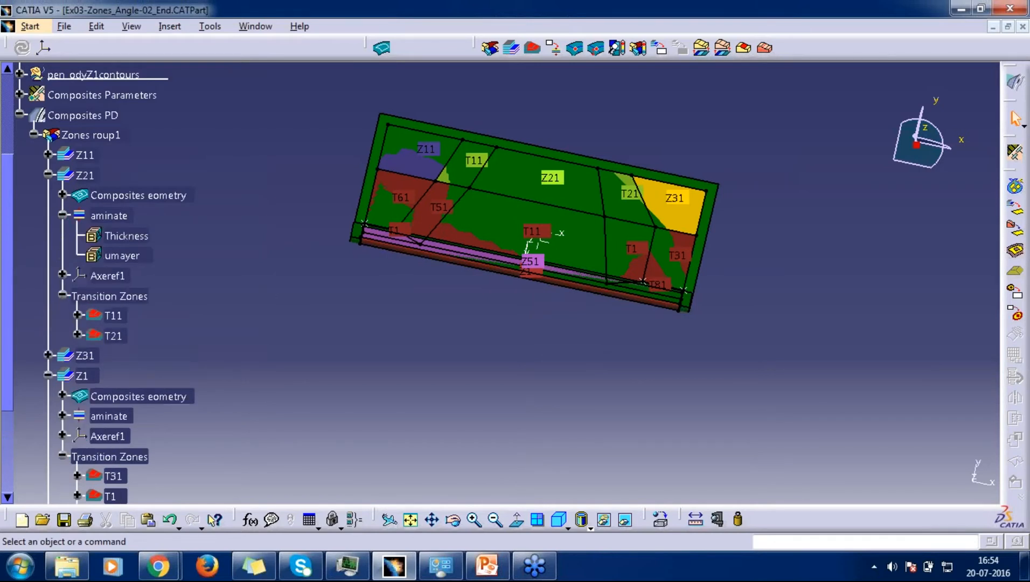
{"action": "double_click", "coordinate": [111, 216]}
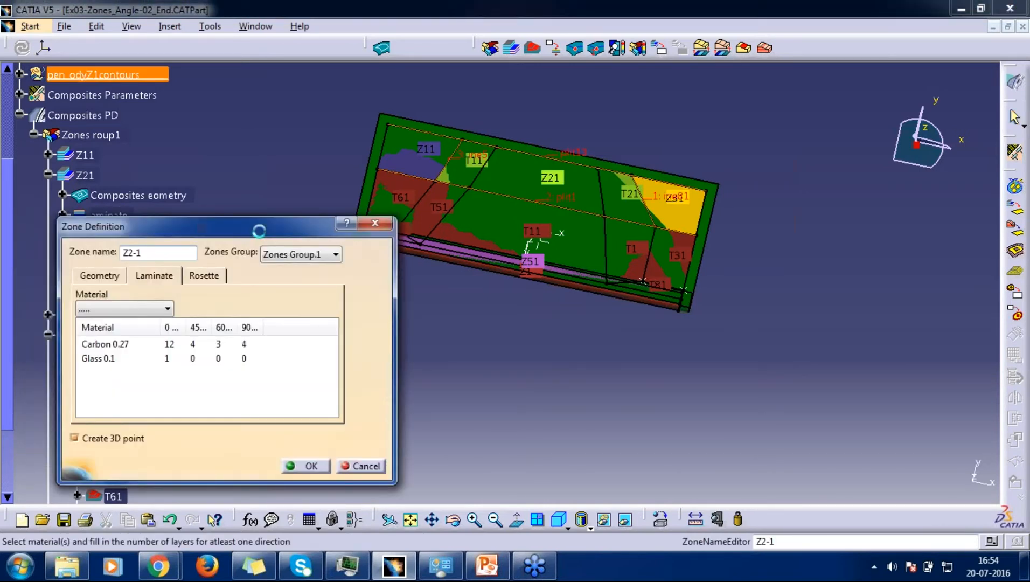
{"action": "left_click", "coordinate": [20, 203]}
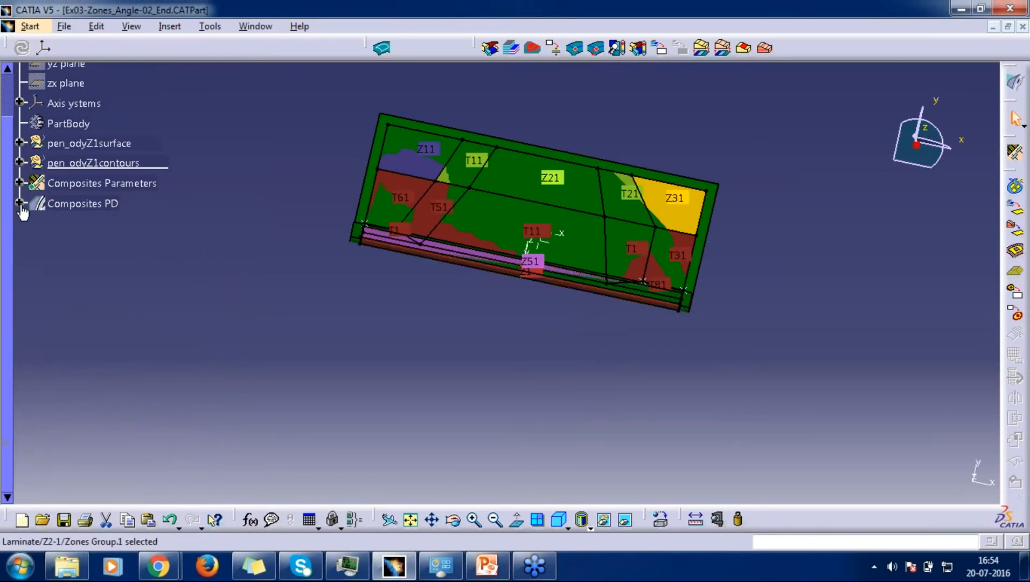
{"action": "left_click", "coordinate": [20, 204]}
Examine how the zones and transition zones are laid out on the angle, collapsing zone Z2-1 in the tree.
{"action": "middle_click_drag", "start_coordinate": [462, 243], "coordinate": [545, 230]}
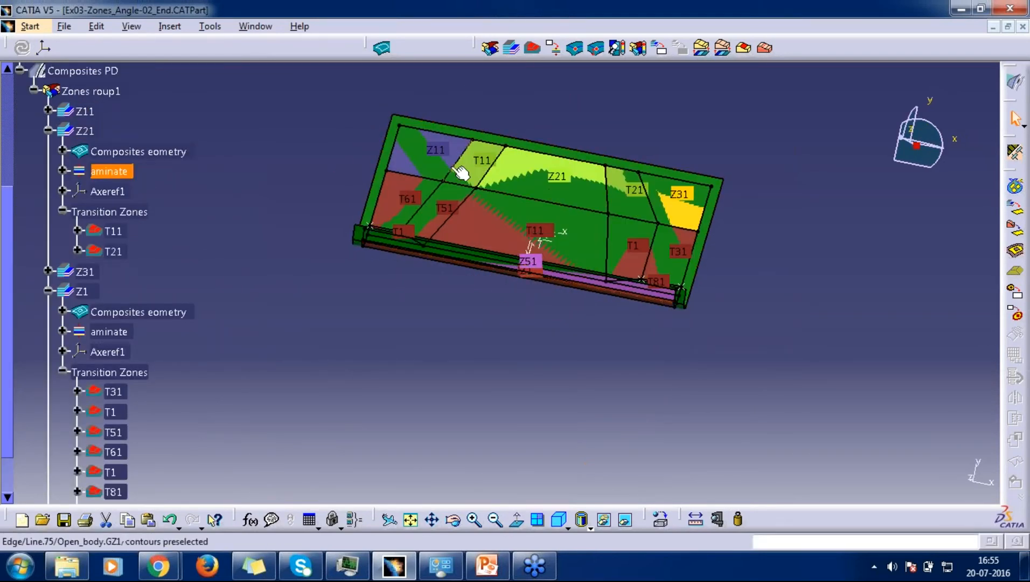
{"action": "middle_click_drag", "start_coordinate": [498, 288], "coordinate": [499, 288]}
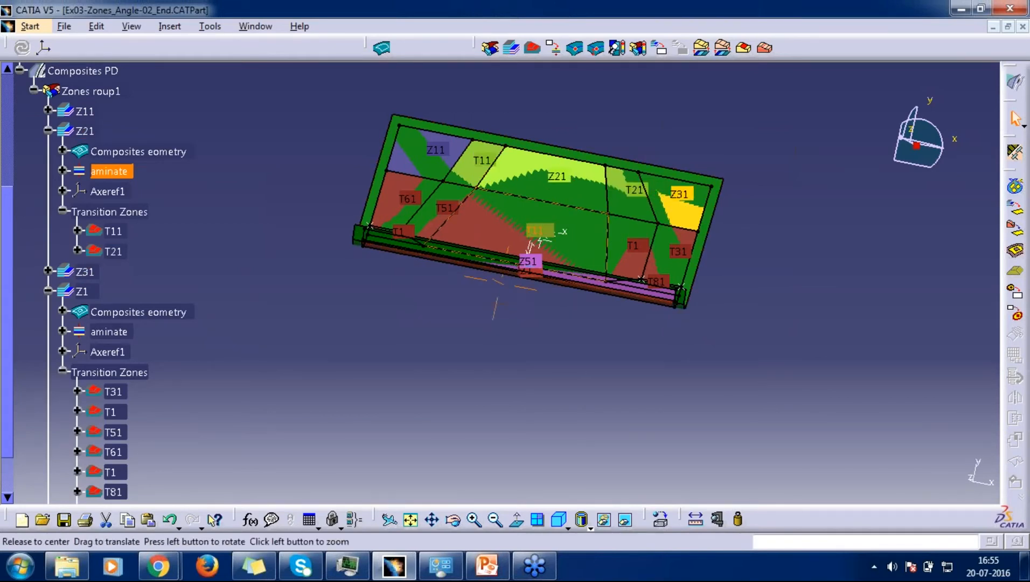
{"action": "middle_click_drag", "start_coordinate": [499, 288], "coordinate": [186, 246]}
{"action": "scroll", "coordinate": [183, 240], "scroll_direction": "up", "scroll_amount": 1}
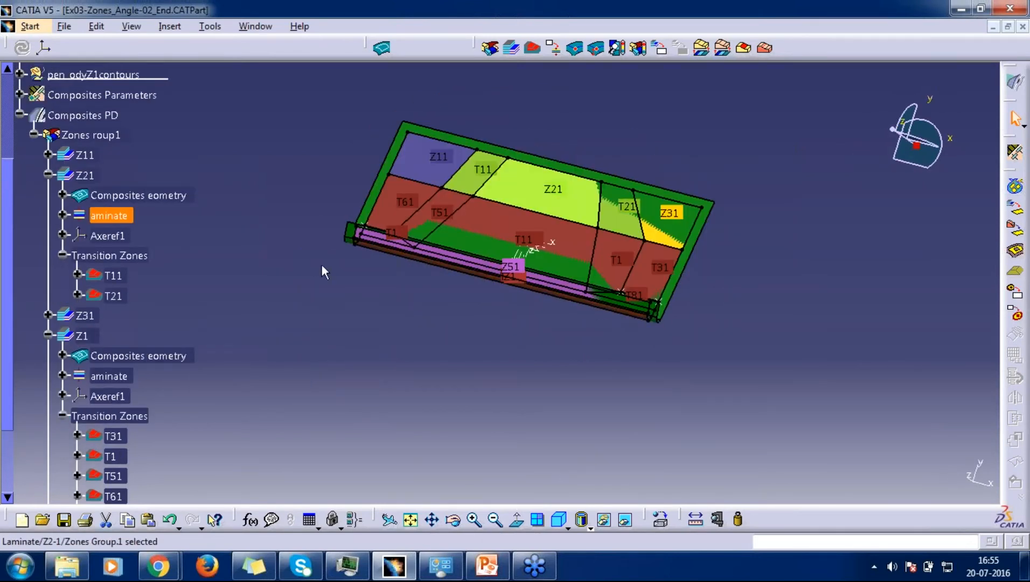
{"action": "left_click", "coordinate": [399, 276]}
{"action": "middle_click_drag", "start_coordinate": [400, 276], "coordinate": [446, 241]}
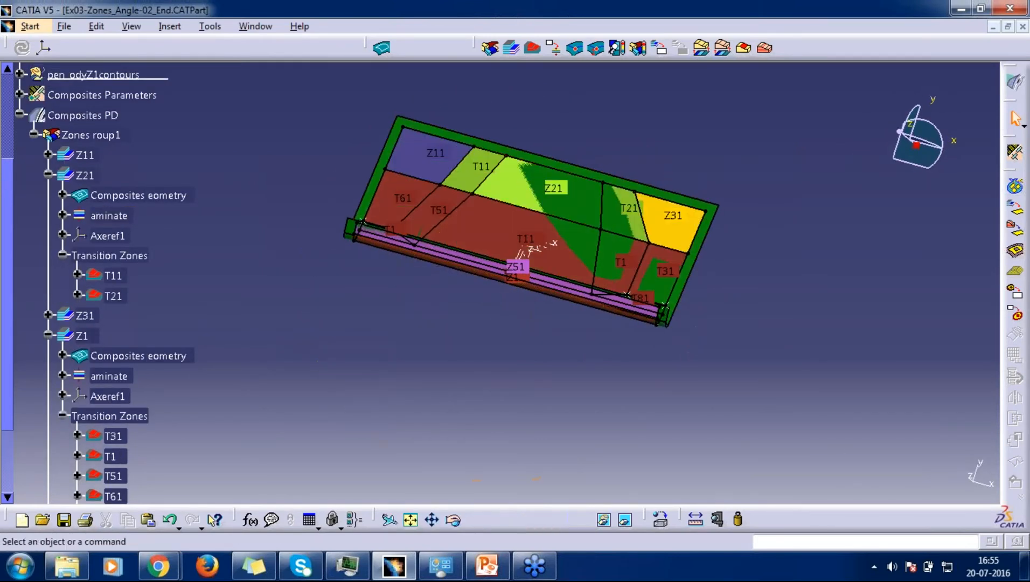
{"action": "left_click", "coordinate": [48, 175]}
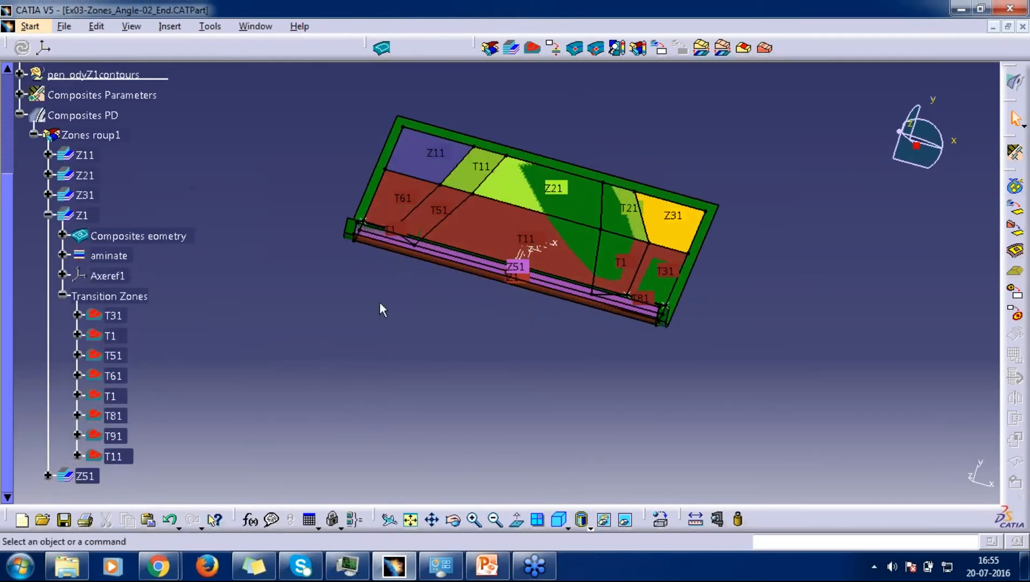
{"action": "left_click", "coordinate": [530, 53]}
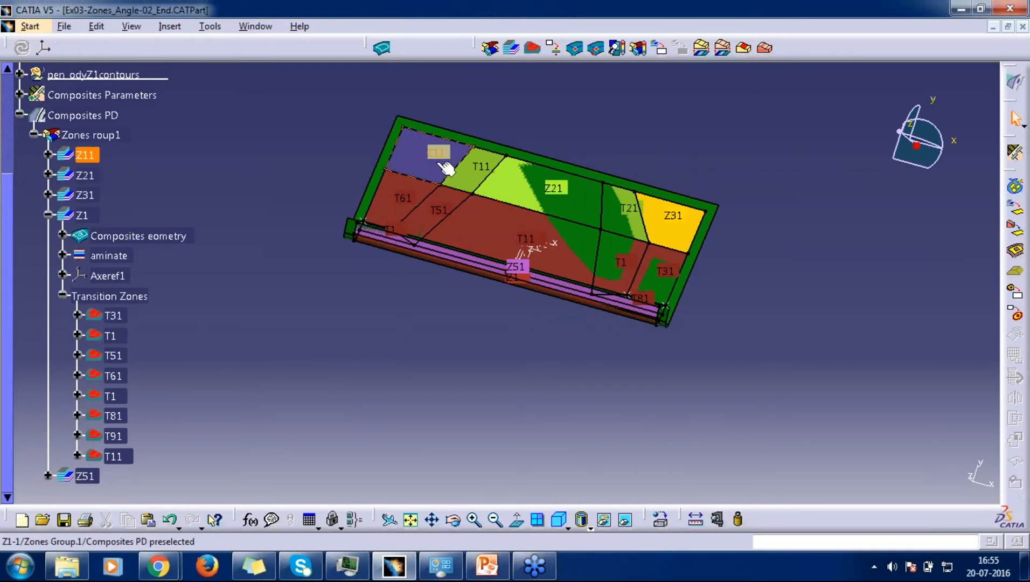
{"action": "middle_click_drag", "start_coordinate": [501, 185], "coordinate": [463, 129]}
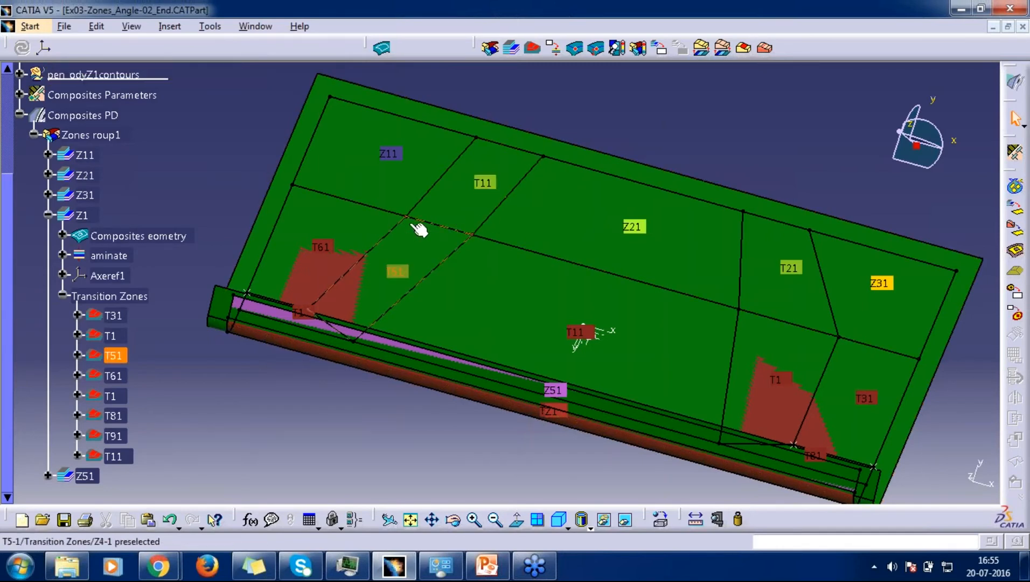
{"action": "middle_click_drag", "start_coordinate": [499, 193], "coordinate": [502, 224]}
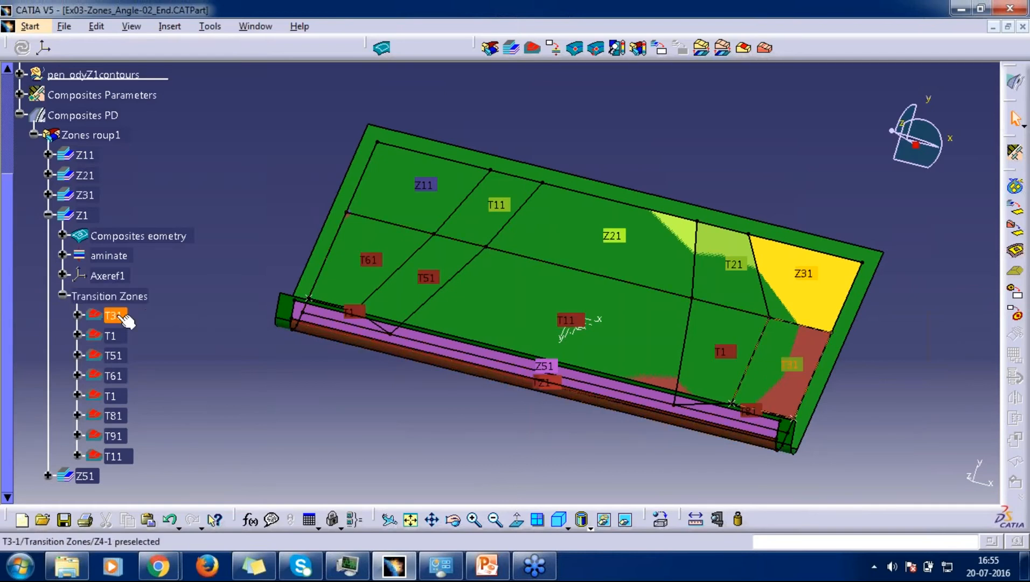
Inspect transition zone T10-1 of zone Z4-1, highlighting its contour curves Line.82, Split.177 and Line.78 in turn.
{"action": "double_click", "coordinate": [123, 457]}
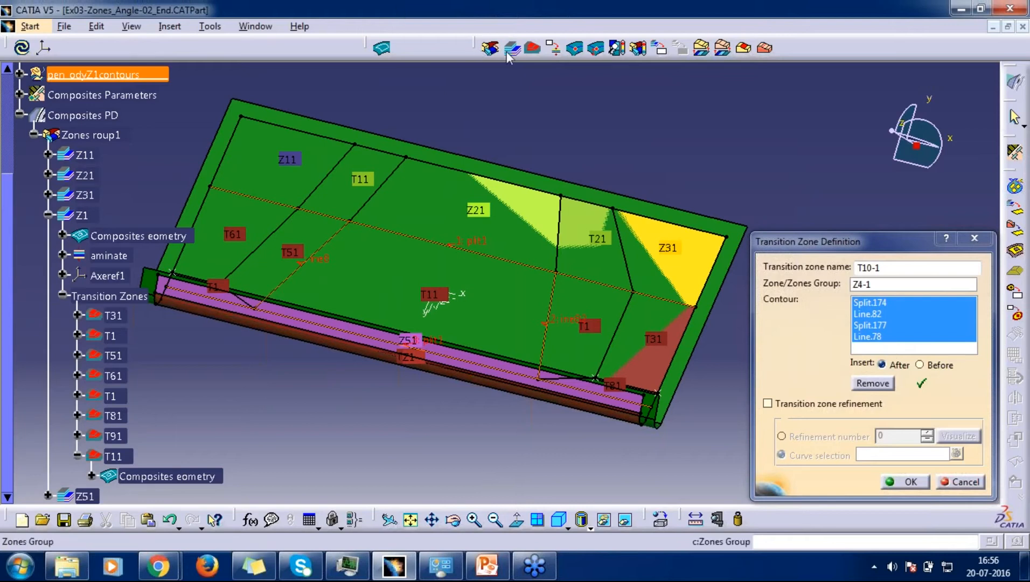
{"action": "left_click_drag", "start_coordinate": [841, 242], "coordinate": [818, 139]}
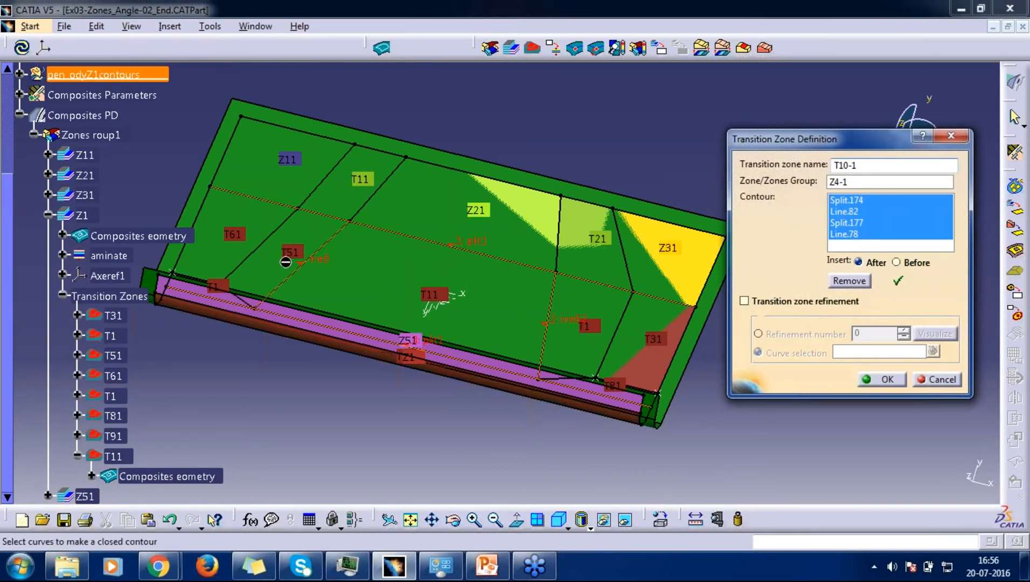
{"action": "mouse_move", "coordinate": [485, 318]}
{"action": "middle_mouse_down"}
{"action": "mouse_move", "coordinate": [460, 348]}
{"action": "mouse_move", "coordinate": [488, 291]}
{"action": "middle_mouse_up"}
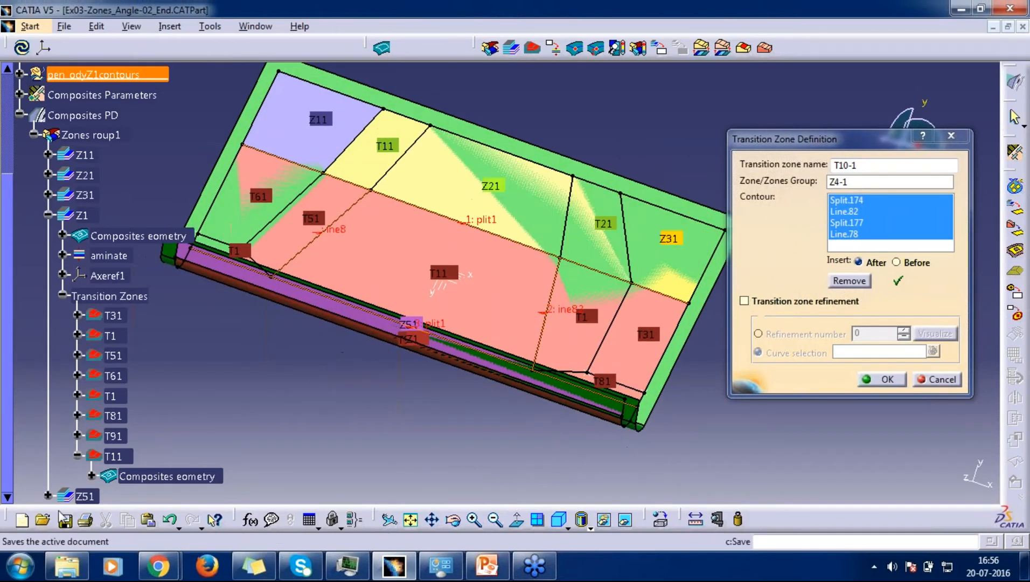
{"action": "left_click", "coordinate": [861, 211]}
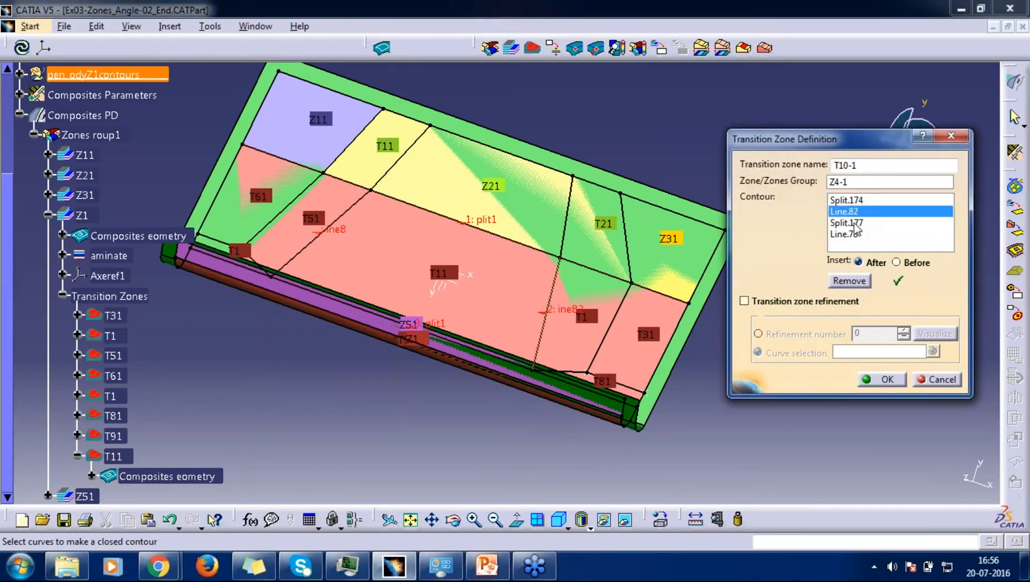
{"action": "left_click", "coordinate": [855, 224]}
{"action": "left_click", "coordinate": [856, 235]}
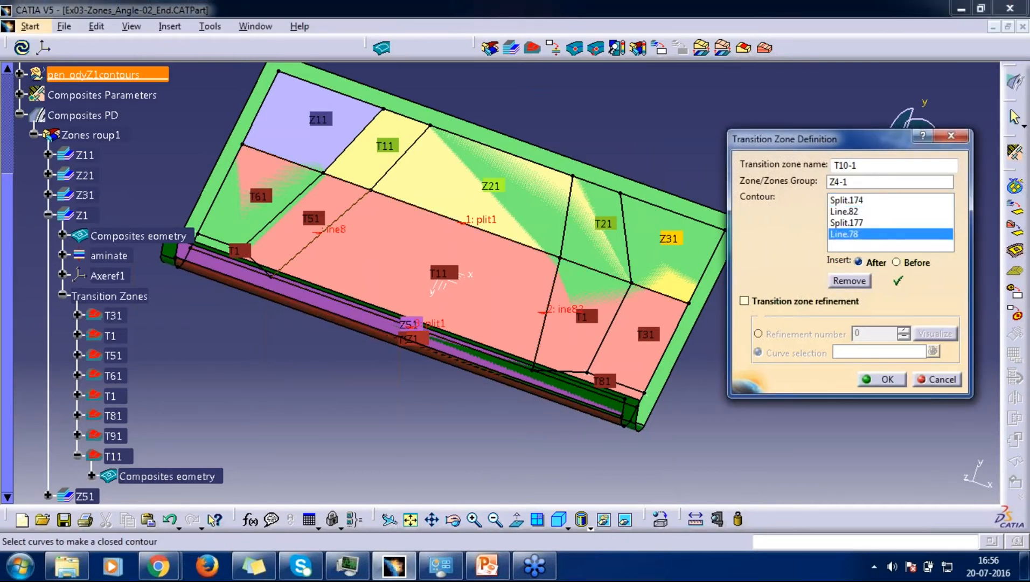
{"action": "middle_click_drag", "start_coordinate": [507, 285], "coordinate": [485, 371]}
{"action": "left_click", "coordinate": [885, 382]}
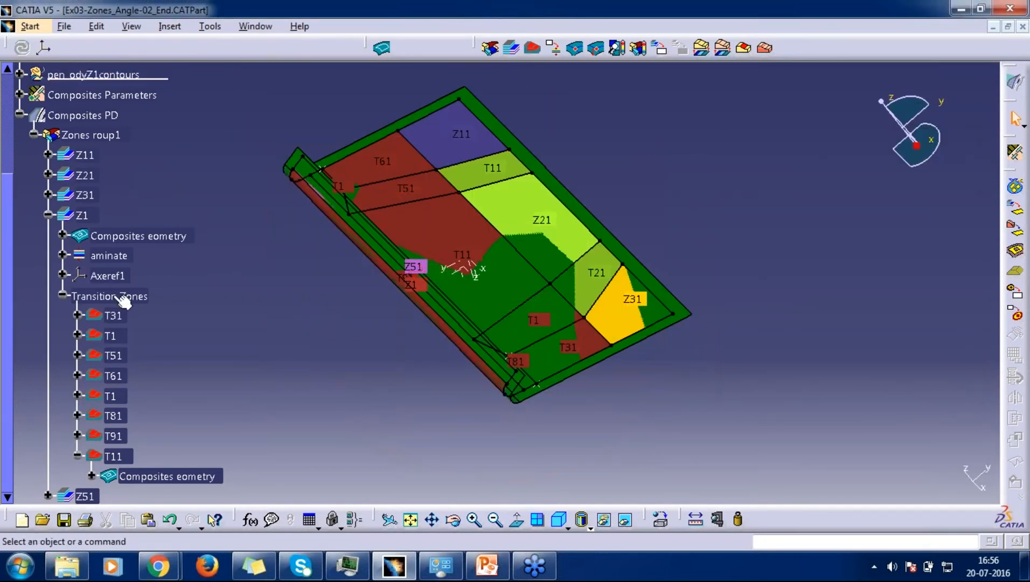
View the definition of transition zone T2-1 in zone Z2-1 and close it.
{"action": "middle_click_drag", "start_coordinate": [536, 289], "coordinate": [522, 240]}
{"action": "left_click", "coordinate": [582, 314]}
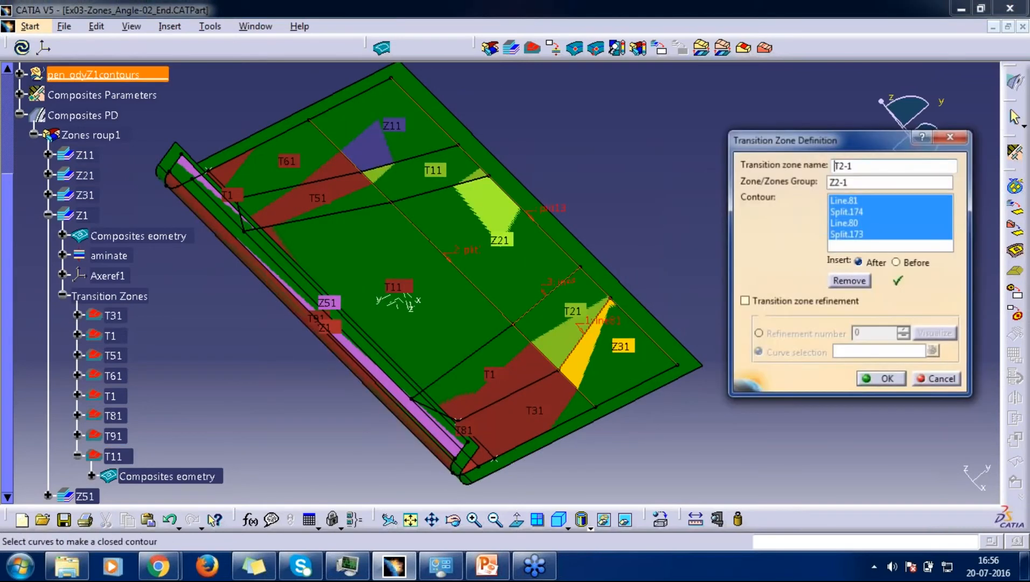
{"action": "left_click", "coordinate": [950, 136]}
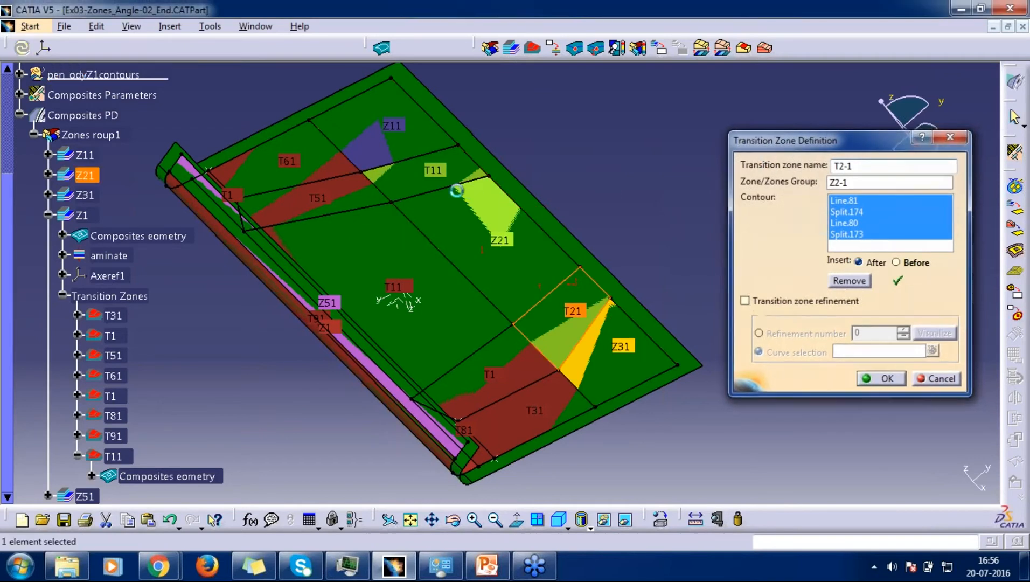
Inspect transition zone T1-1 of zone Z2-1, highlighting its contour curves Line.76, Split.174, Line.75 and Split.173 one by one.
{"action": "double_click", "coordinate": [434, 171]}
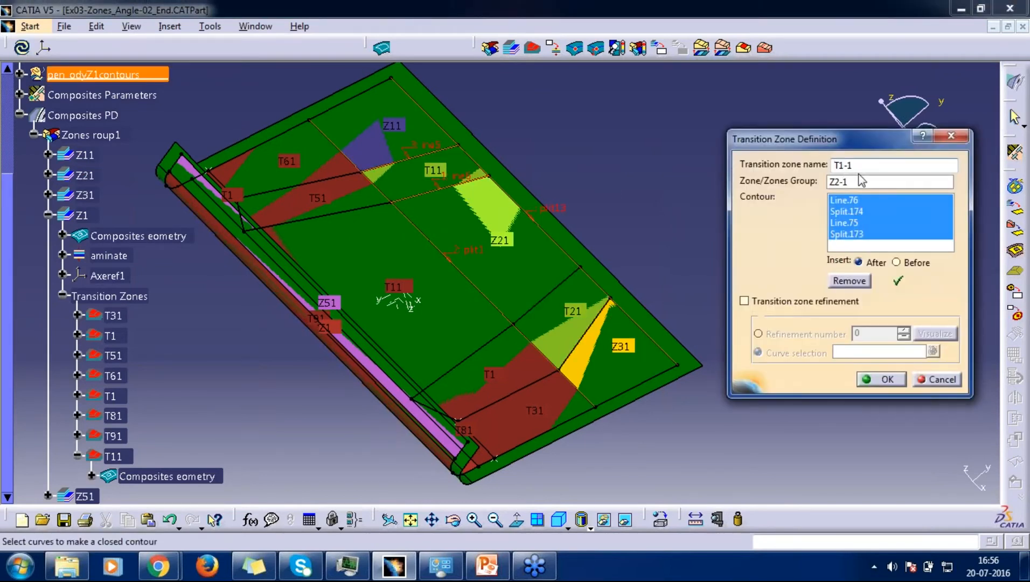
{"action": "left_click", "coordinate": [845, 199]}
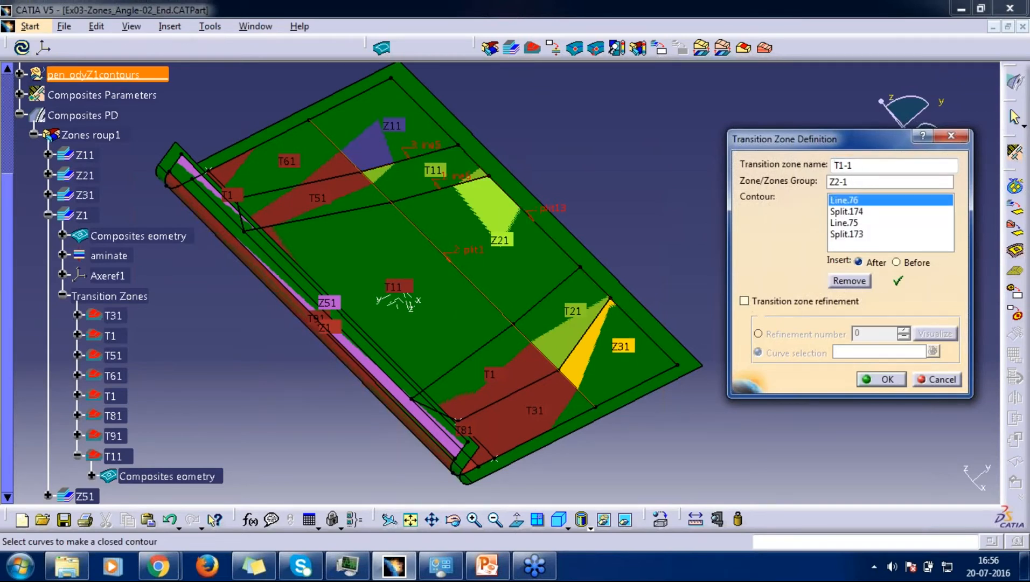
{"action": "left_click", "coordinate": [845, 211]}
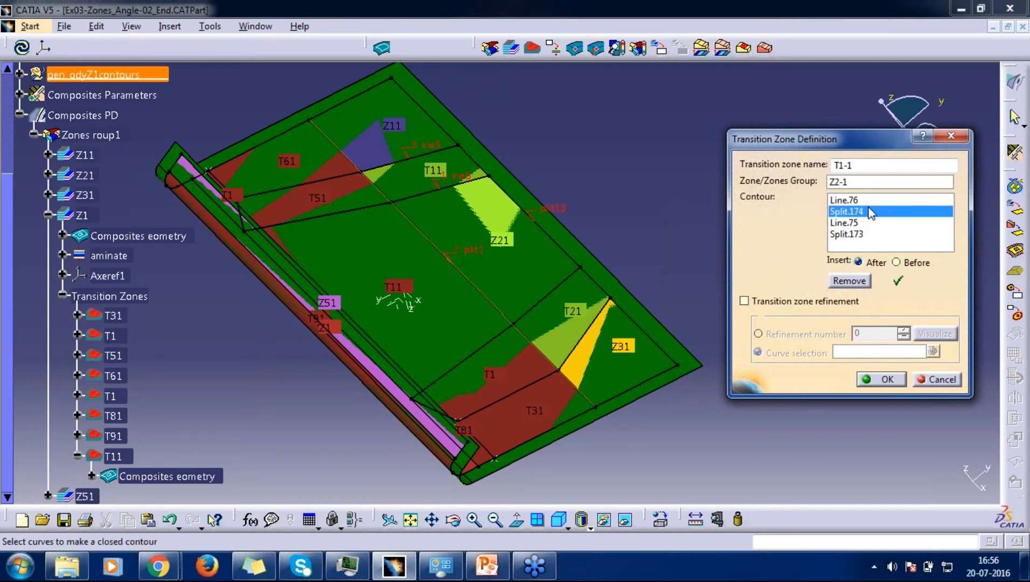
{"action": "left_click", "coordinate": [857, 223]}
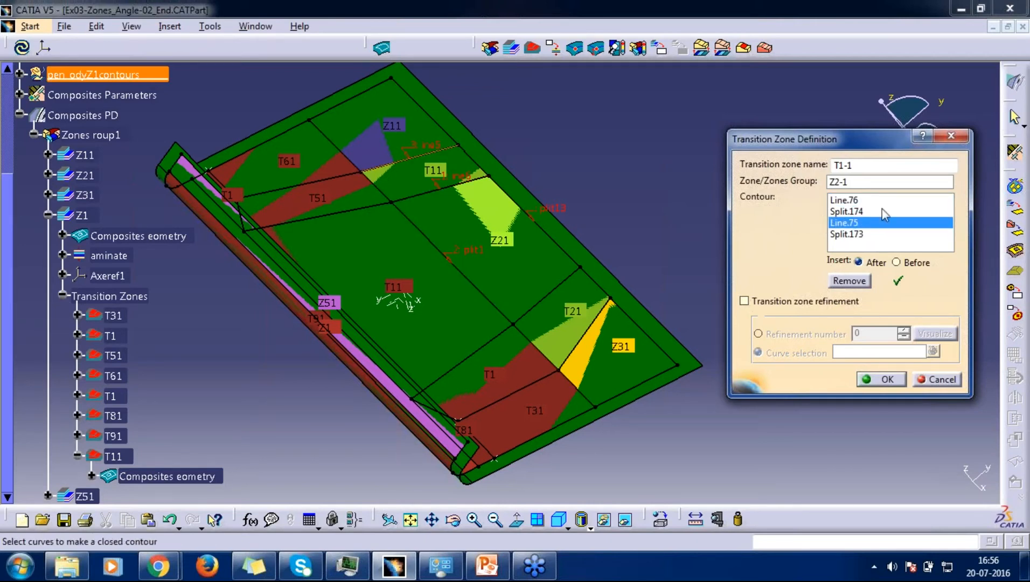
{"action": "left_click", "coordinate": [844, 236]}
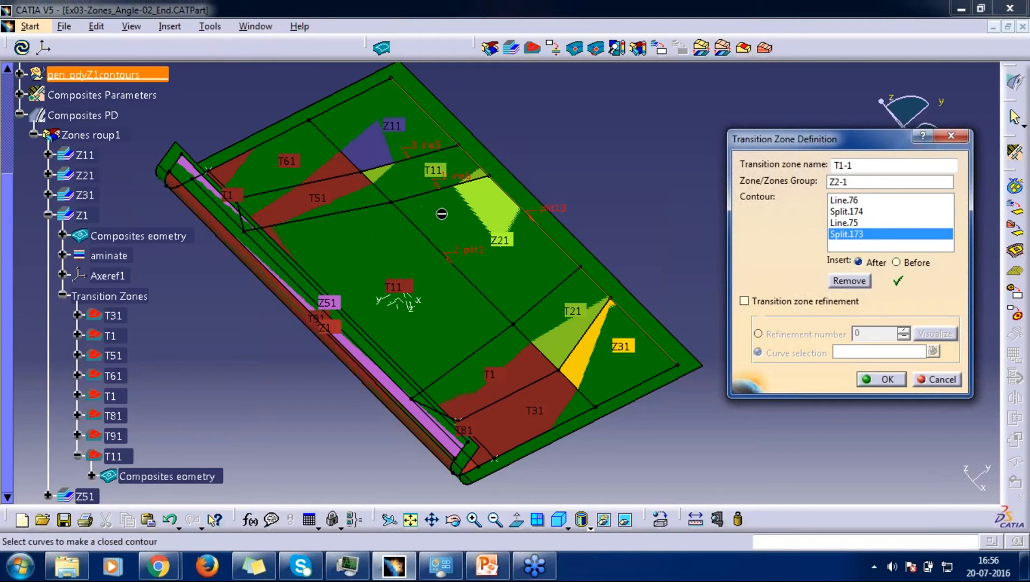
{"action": "left_click", "coordinate": [887, 380]}
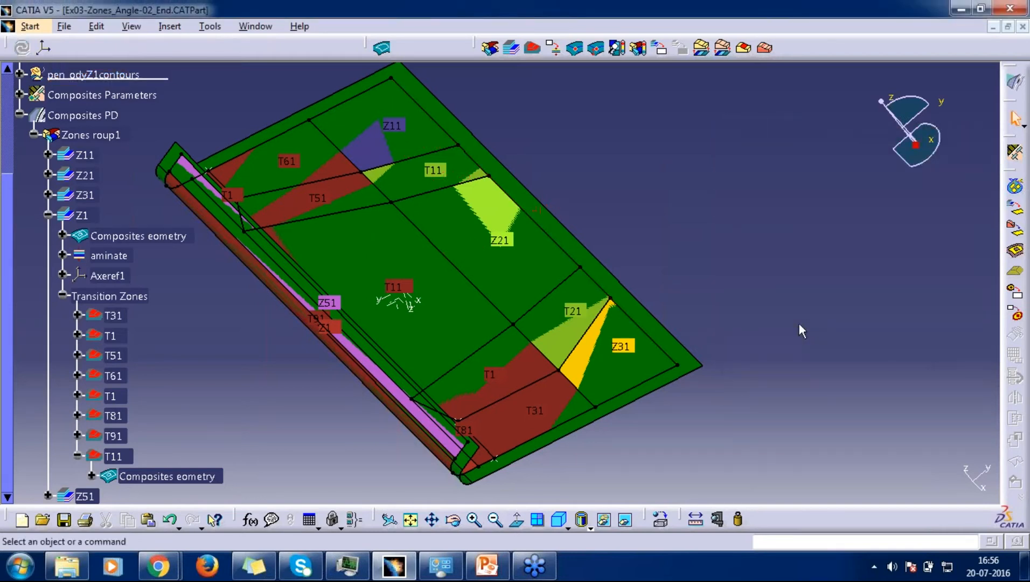
Try to create an ITP in Zones Group.1, adding a point on the reference surface about 134 mm from its middle as vertex.
{"action": "middle_click_drag", "start_coordinate": [563, 283], "coordinate": [533, 291]}
{"action": "scroll", "coordinate": [81, 329], "scroll_direction": "down", "scroll_amount": 2}
{"action": "middle_click_drag", "start_coordinate": [440, 291], "coordinate": [460, 268]}
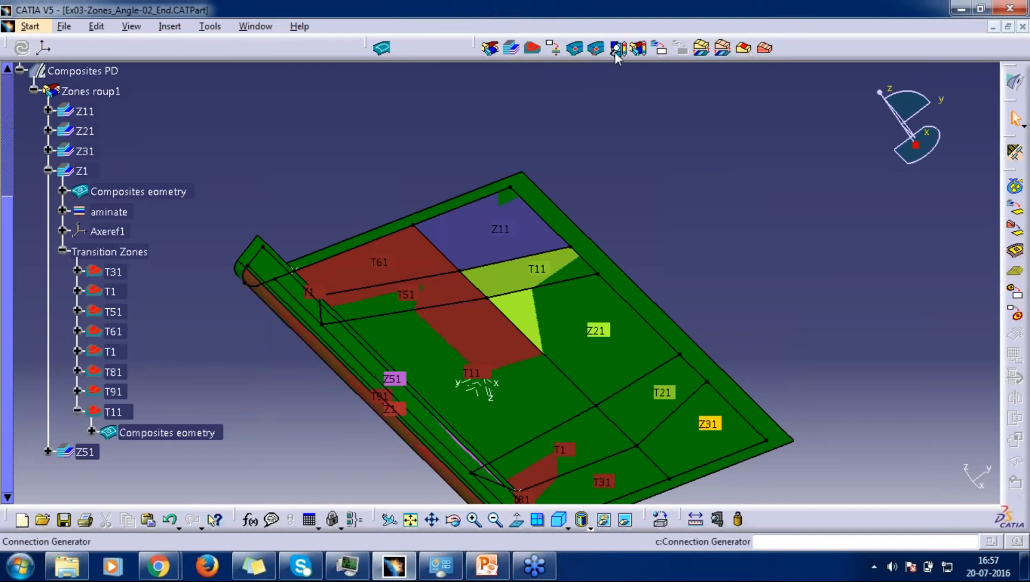
{"action": "left_click", "coordinate": [576, 48]}
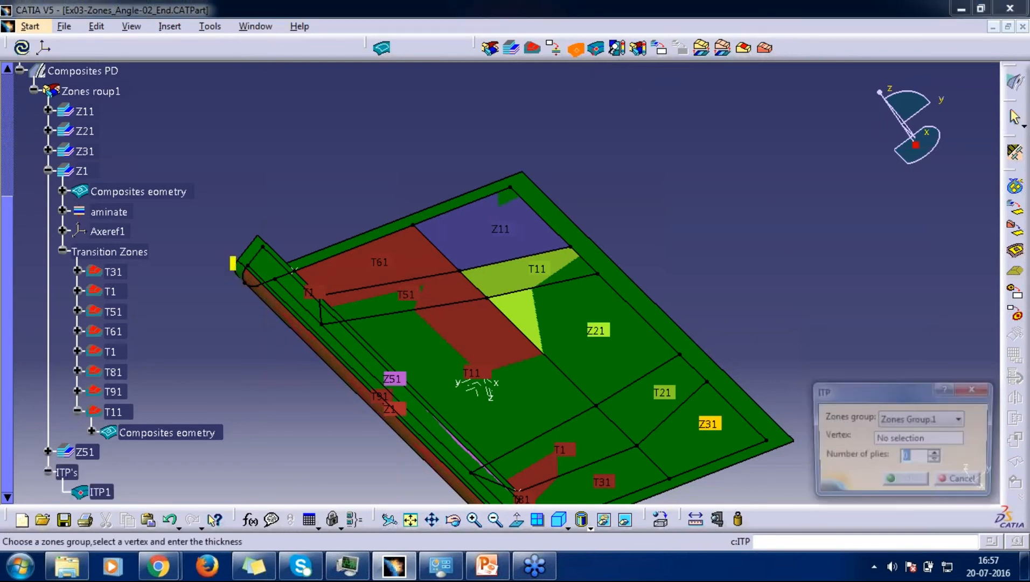
{"action": "middle_click_drag", "start_coordinate": [472, 349], "coordinate": [421, 349]}
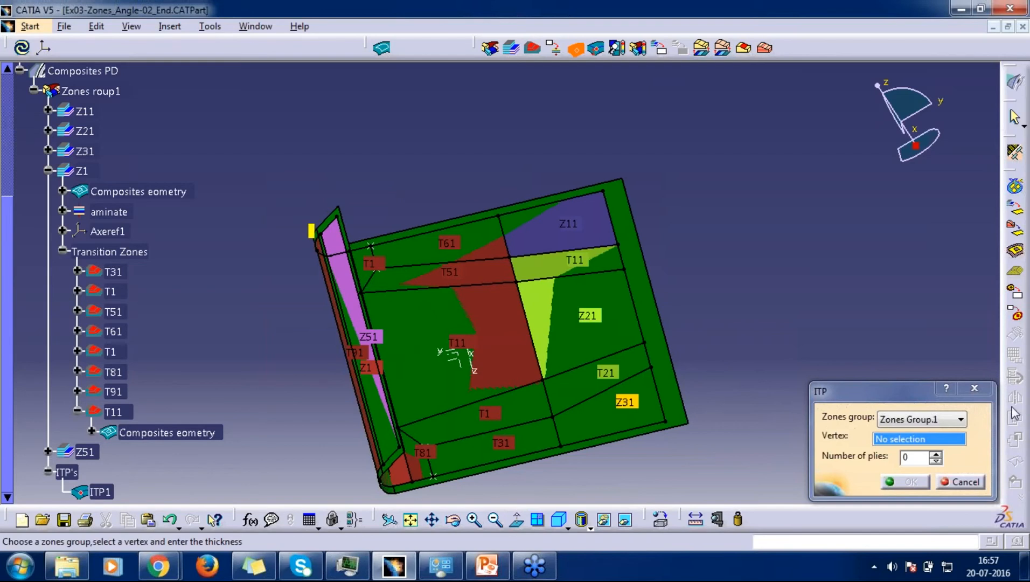
{"action": "right_click", "coordinate": [938, 439]}
{"action": "left_click", "coordinate": [940, 317]}
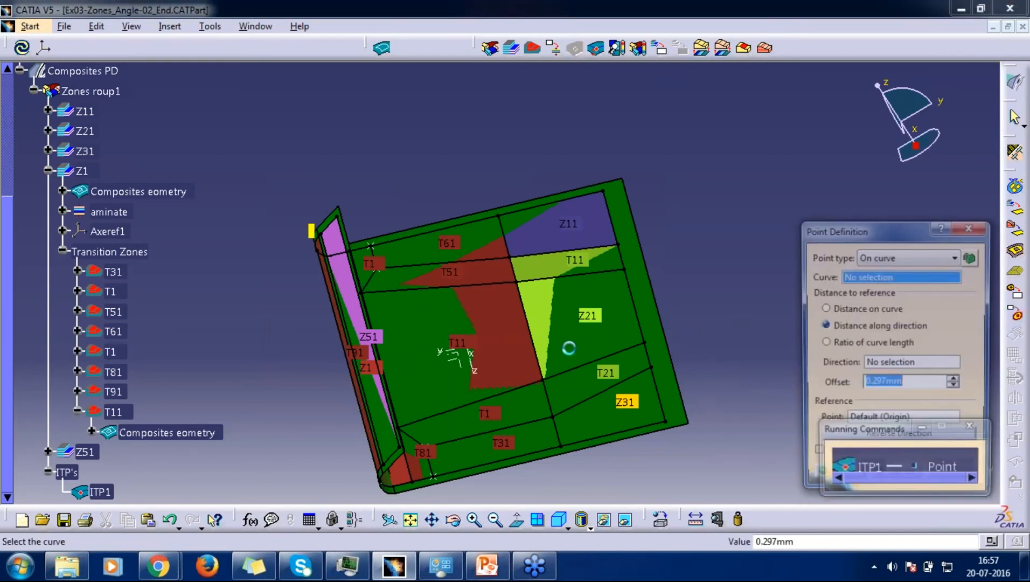
{"action": "left_click", "coordinate": [510, 342]}
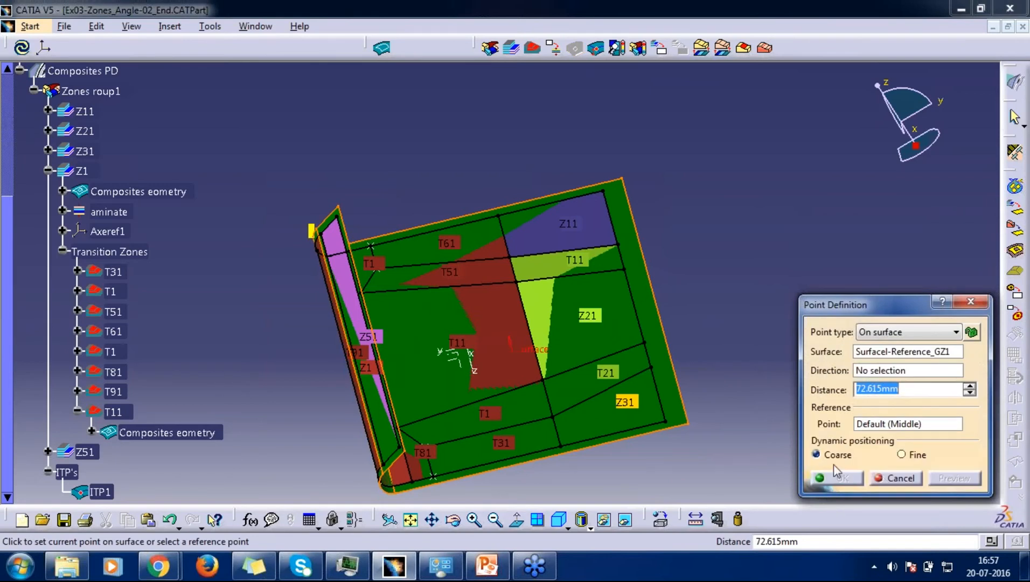
{"action": "left_click", "coordinate": [539, 356]}
{"action": "left_click", "coordinate": [509, 336]}
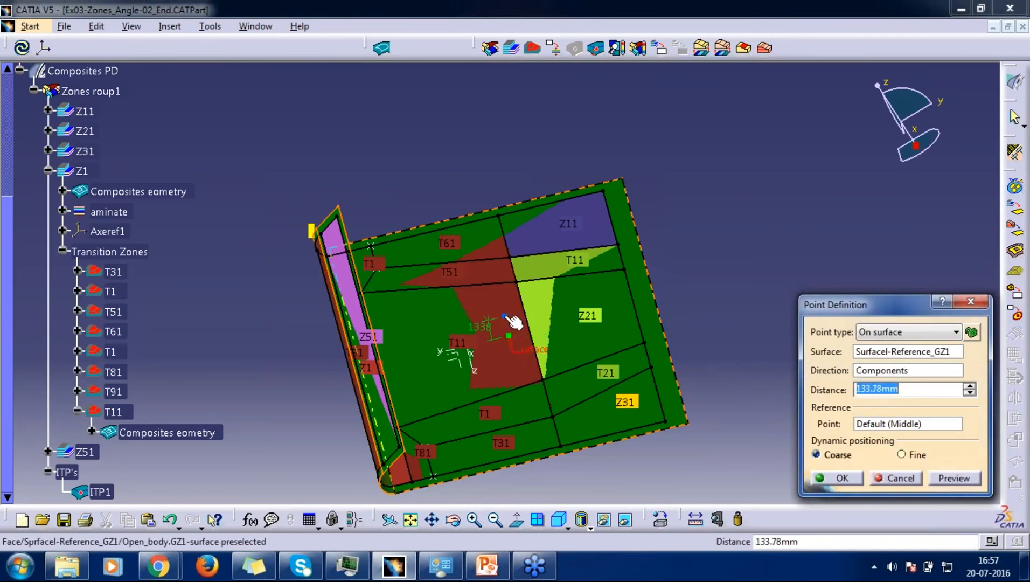
{"action": "left_click", "coordinate": [842, 479]}
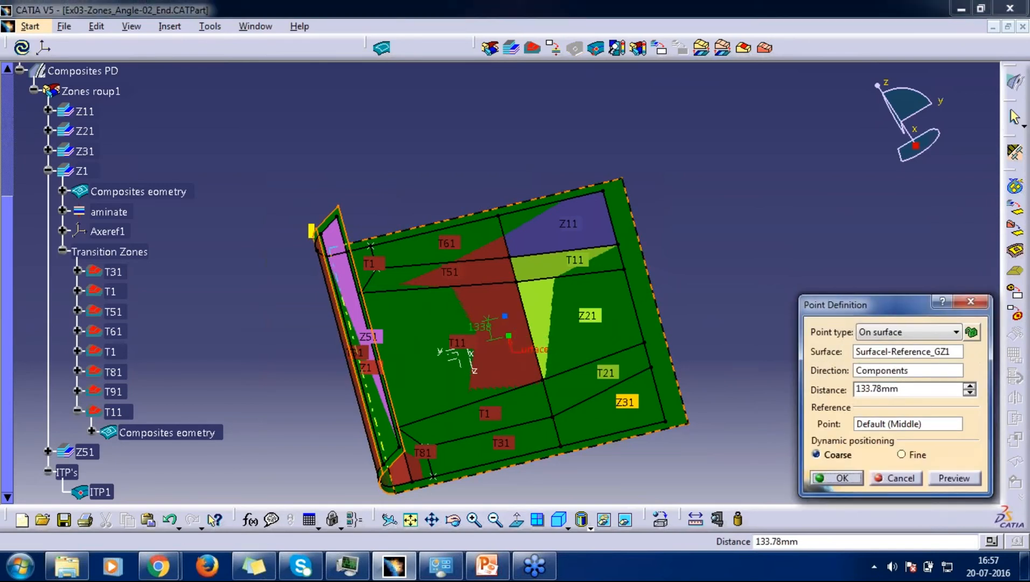
{"action": "left_click", "coordinate": [945, 483]}
Delete the ITP.1 entry from the ITP's of Zones Group.1.
{"action": "middle_click_drag", "start_coordinate": [517, 333], "coordinate": [409, 377]}
{"action": "scroll", "coordinate": [102, 432], "scroll_direction": "down", "scroll_amount": 3}
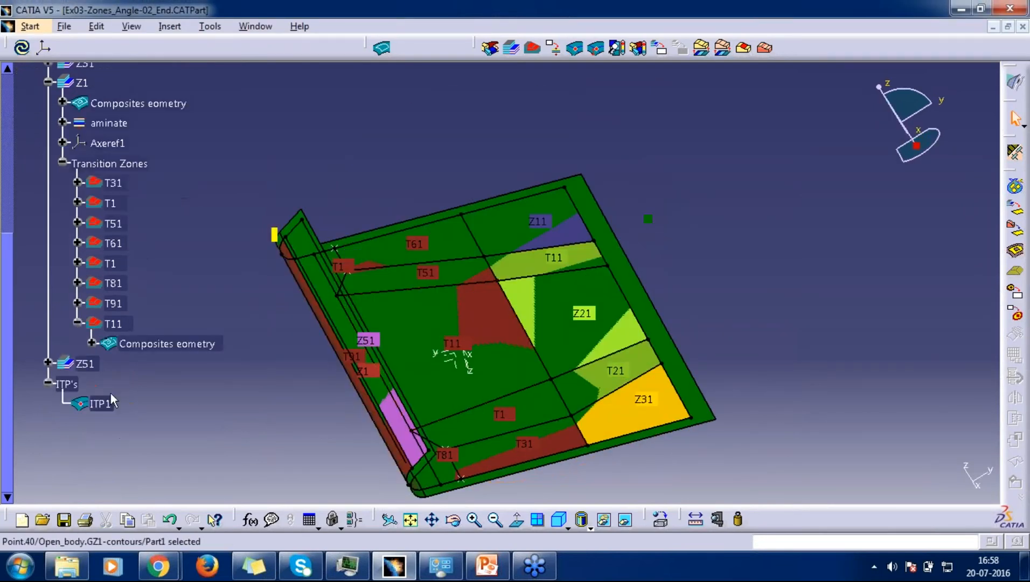
{"action": "double_click", "coordinate": [99, 404]}
{"action": "key", "text": "Escape"}
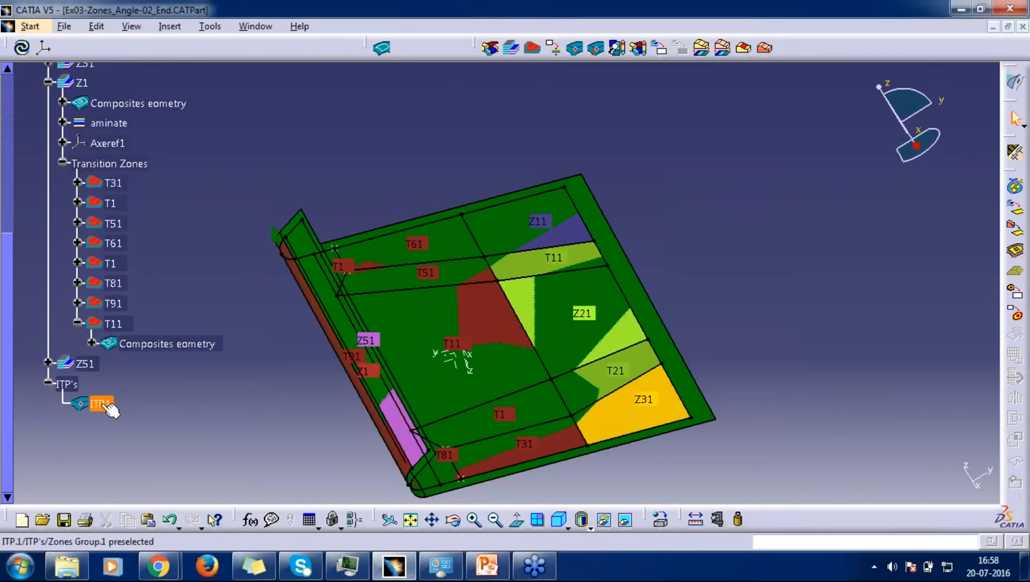
{"action": "key", "text": "Delete"}
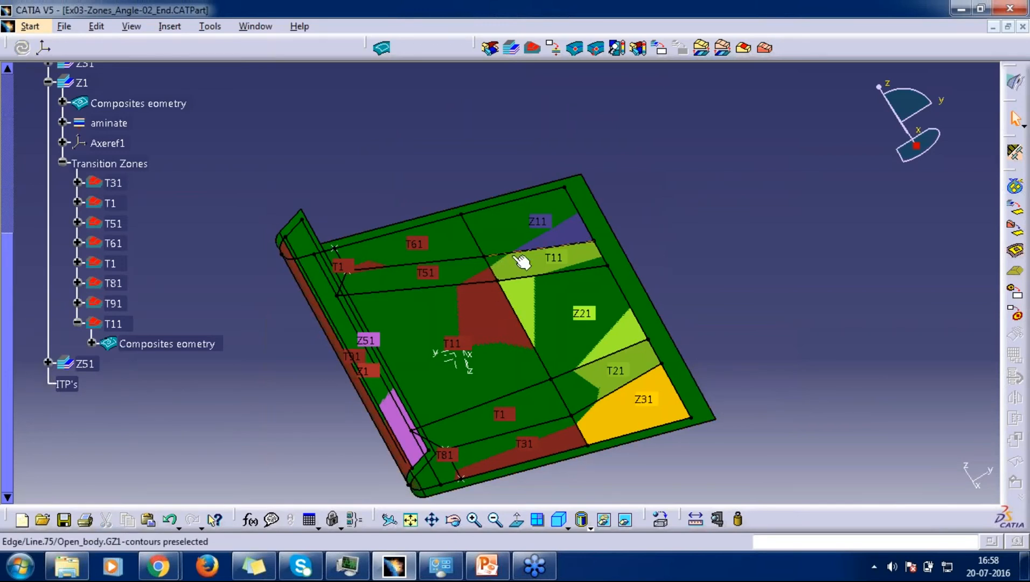
Create an ITP in Zones Group.1 at the Line.75 vertex between T5-1 and T1-1, increasing its number of plies.
{"action": "mouse_move", "coordinate": [500, 282]}
{"action": "middle_mouse_down"}
{"action": "mouse_move", "coordinate": [483, 289]}
{"action": "mouse_move", "coordinate": [490, 299]}
{"action": "middle_mouse_up"}
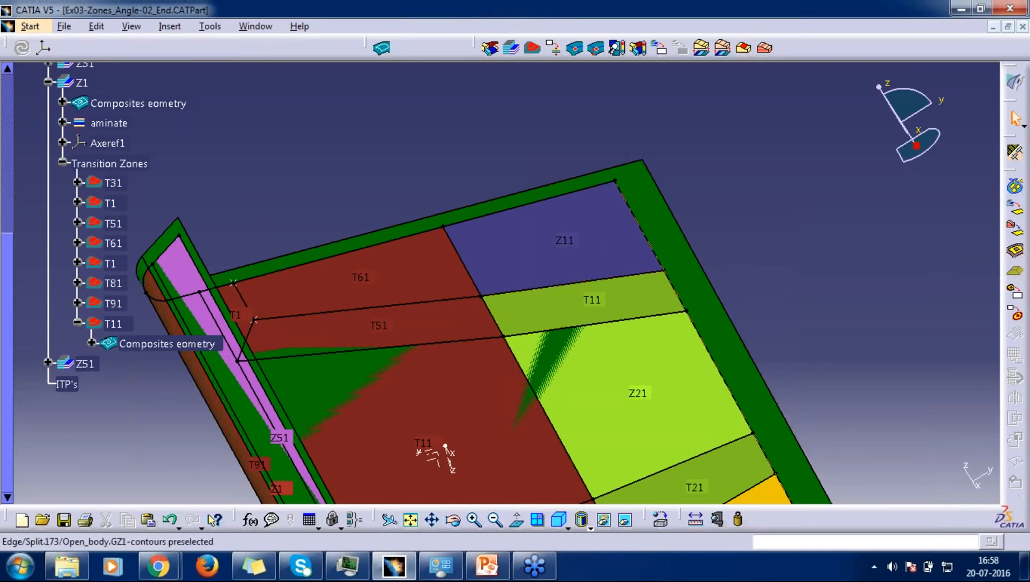
{"action": "left_click", "coordinate": [576, 49]}
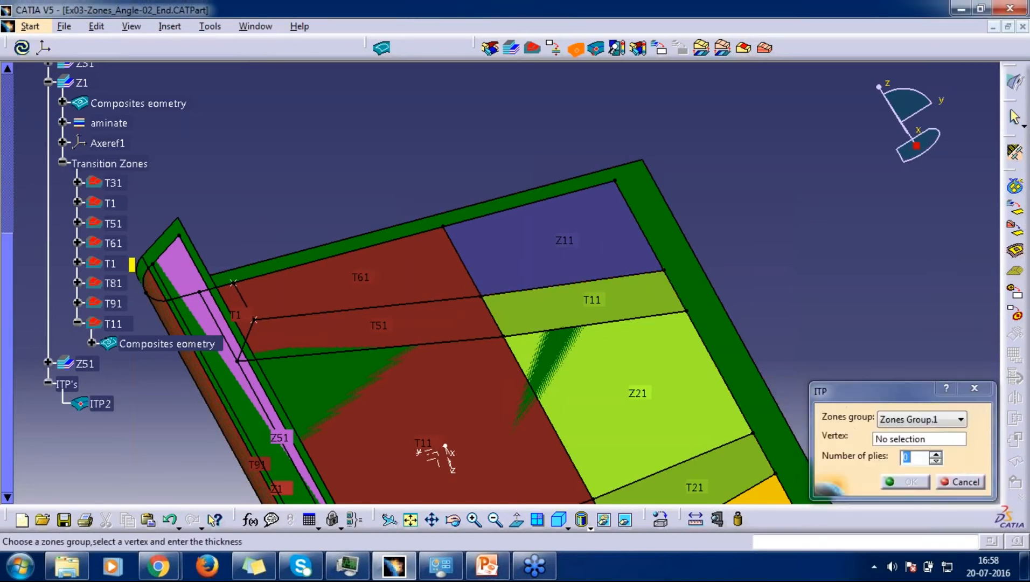
{"action": "left_click", "coordinate": [480, 296]}
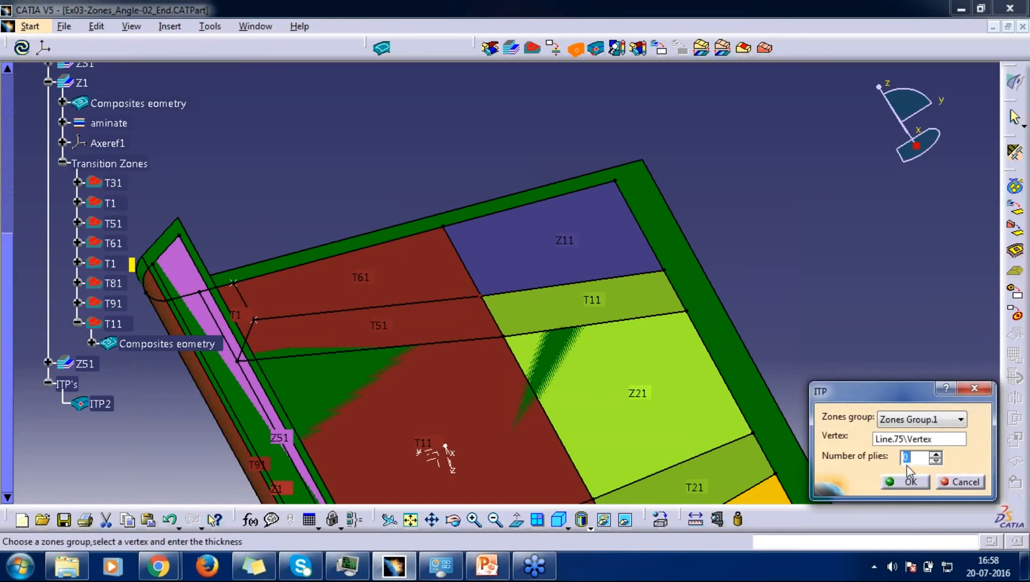
{"action": "left_click", "coordinate": [935, 455]}
{"action": "left_click", "coordinate": [936, 455]}
{"action": "left_click", "coordinate": [908, 481]}
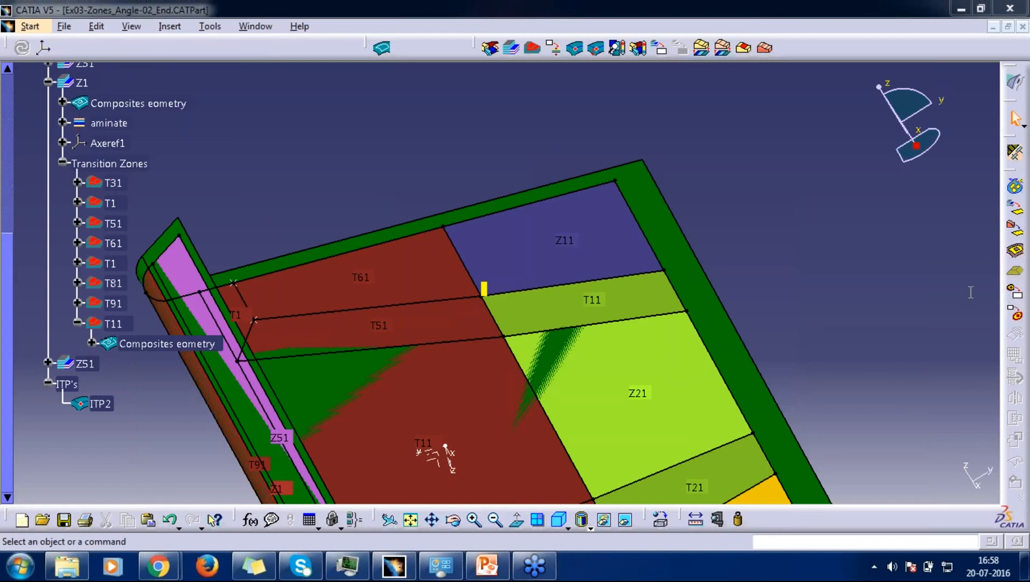
View the Import Laminate Definition settings and dismiss them without importing a file.
{"action": "middle_click_drag", "start_coordinate": [713, 318], "coordinate": [593, 299]}
{"action": "middle_click_drag", "start_coordinate": [416, 368], "coordinate": [431, 323]}
{"action": "middle_click_drag", "start_coordinate": [651, 302], "coordinate": [676, 312]}
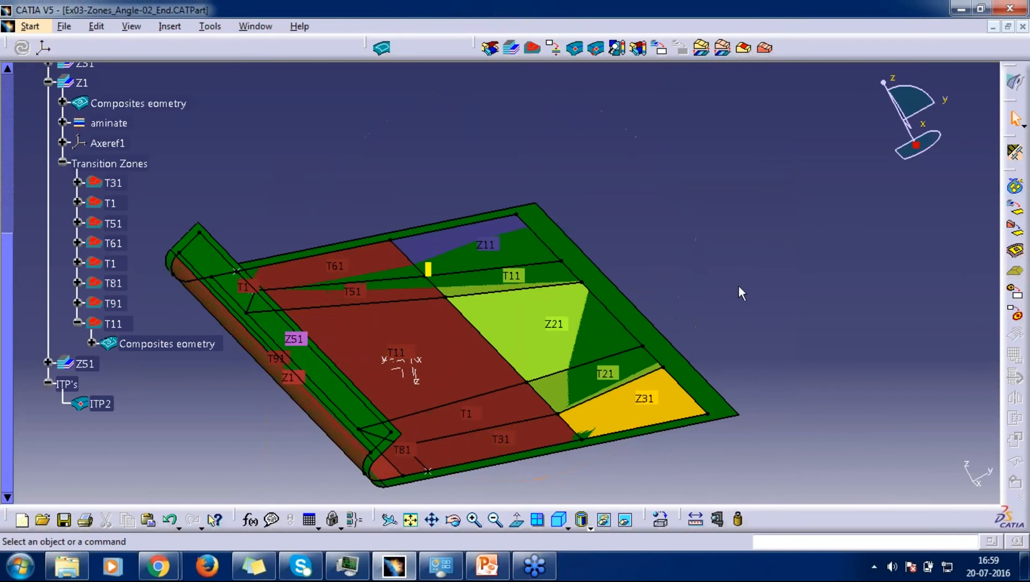
{"action": "left_click", "coordinate": [554, 51]}
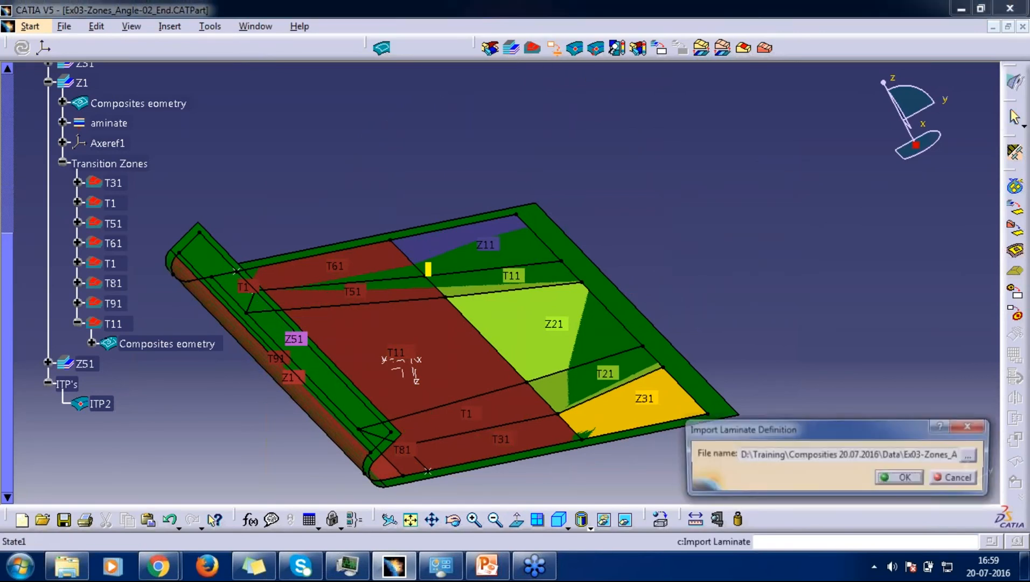
{"action": "left_click", "coordinate": [847, 257]}
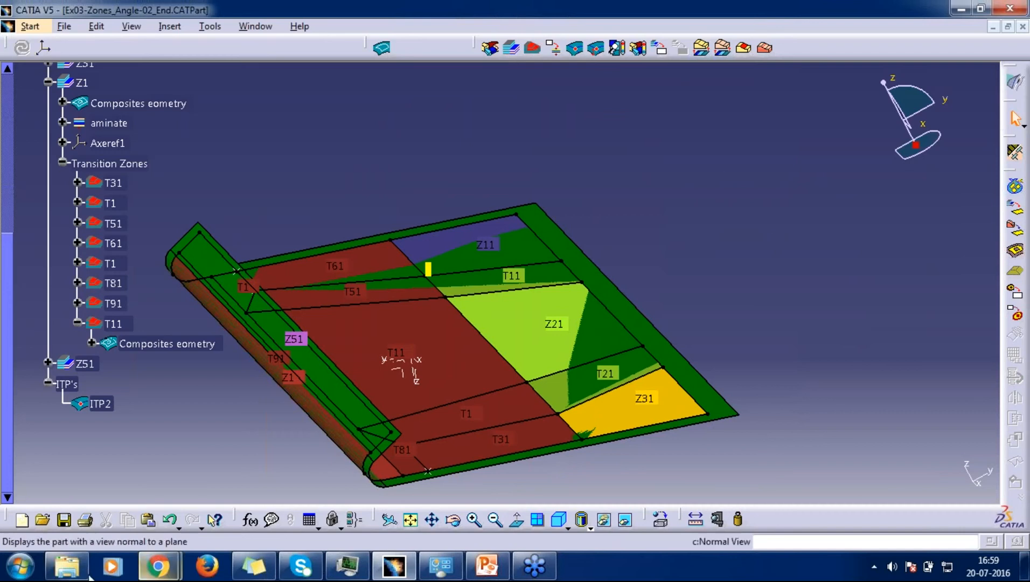
Switch to Windows Explorer and open Ex05-Fuselage-01_preparationStackUp from the Data\Ex05-Analyze_Fuselage folder in Excel.
{"action": "left_click", "coordinate": [67, 571]}
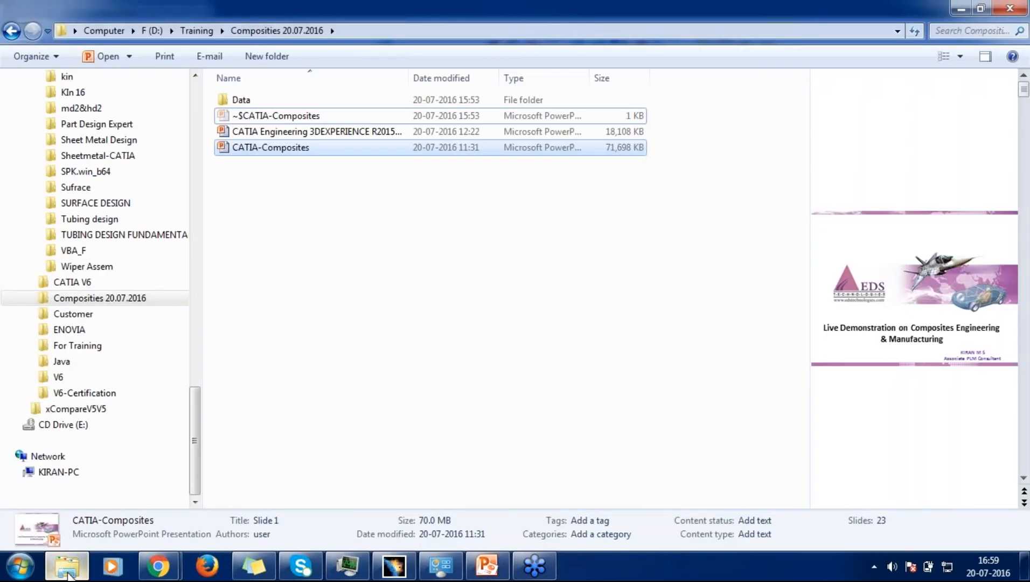
{"action": "left_click", "coordinate": [251, 100]}
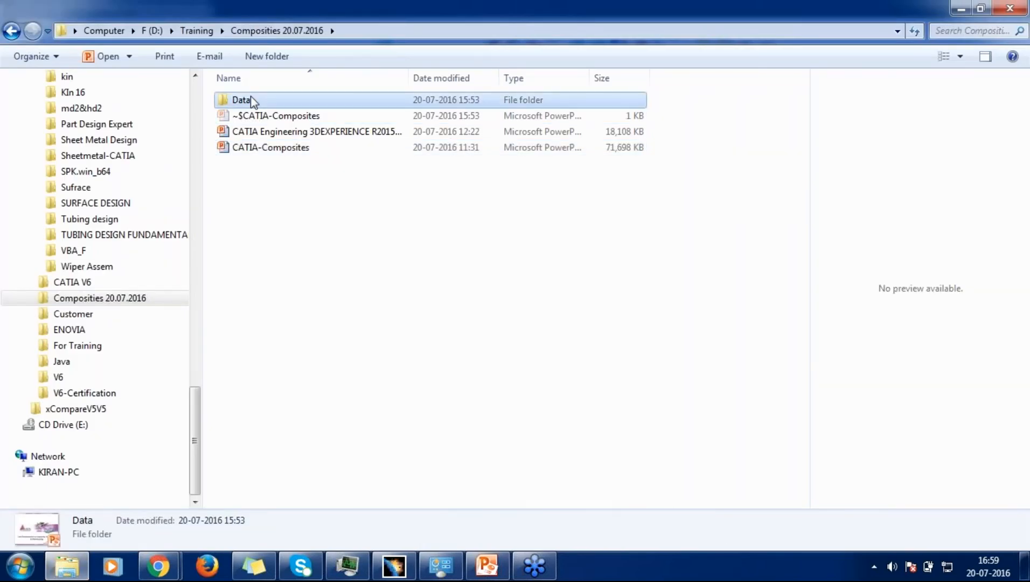
{"action": "double_click", "coordinate": [250, 99]}
{"action": "double_click", "coordinate": [285, 180]}
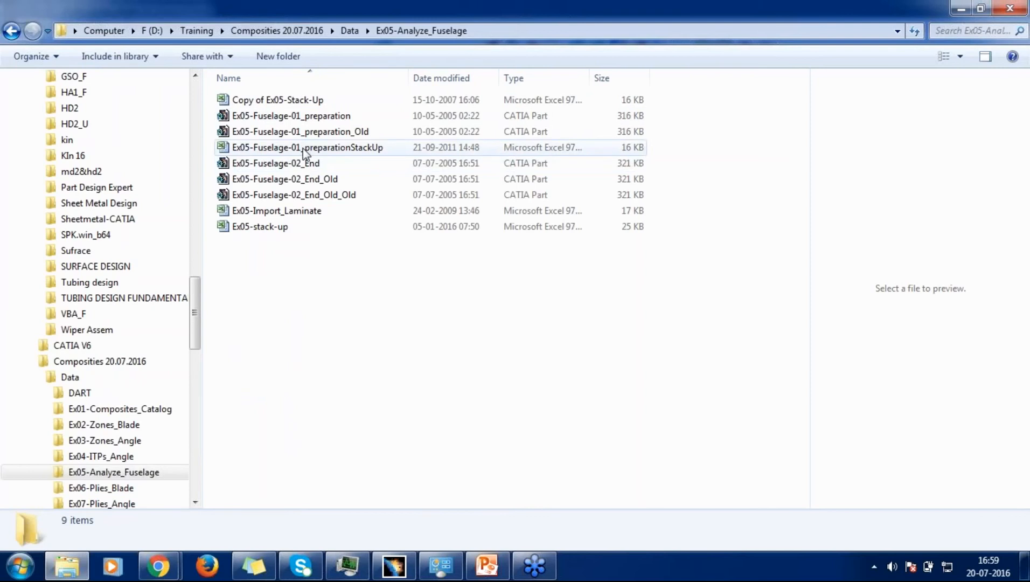
{"action": "left_click", "coordinate": [303, 148]}
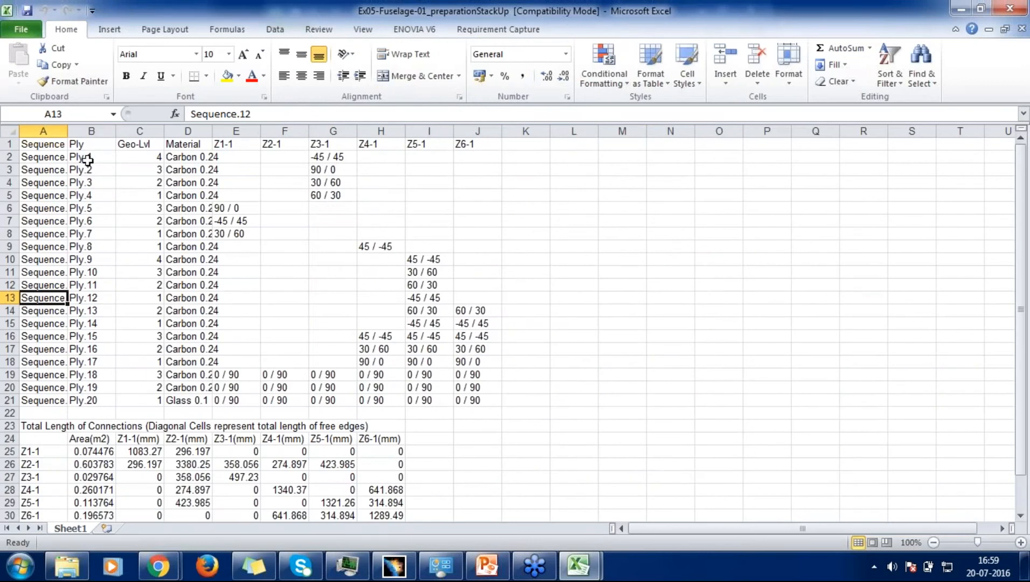
Examine the stack-up sheet's ply rows with their materials and zone directions, then the connection lengths and zones groups tables.
{"action": "left_click", "coordinate": [87, 161]}
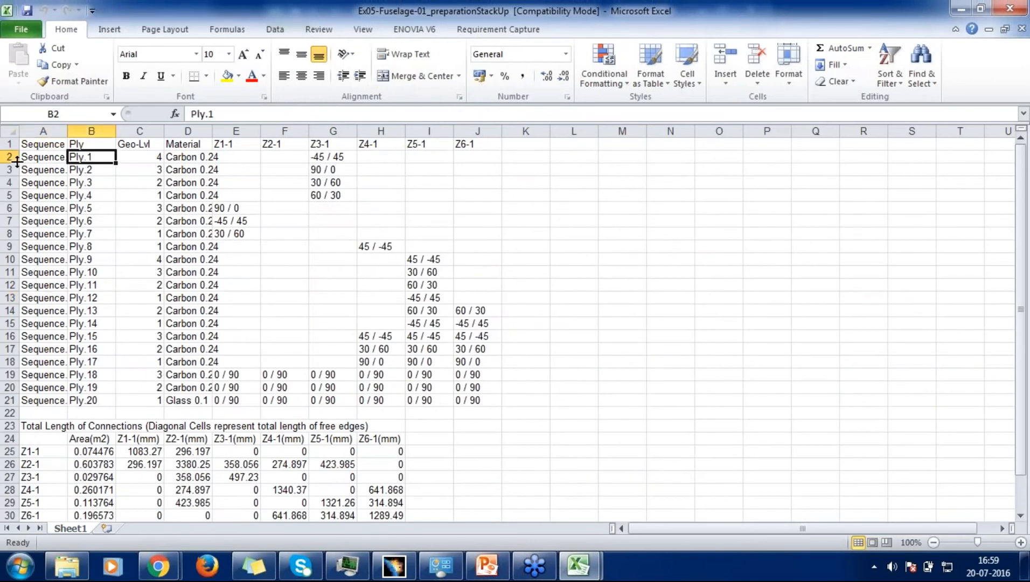
{"action": "left_click", "coordinate": [10, 159]}
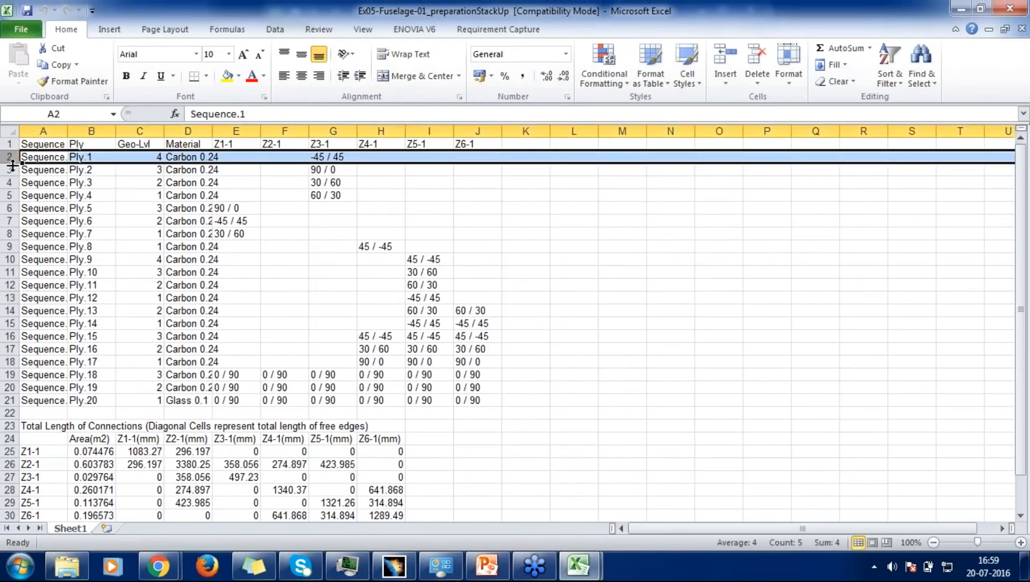
{"action": "left_click", "coordinate": [10, 170]}
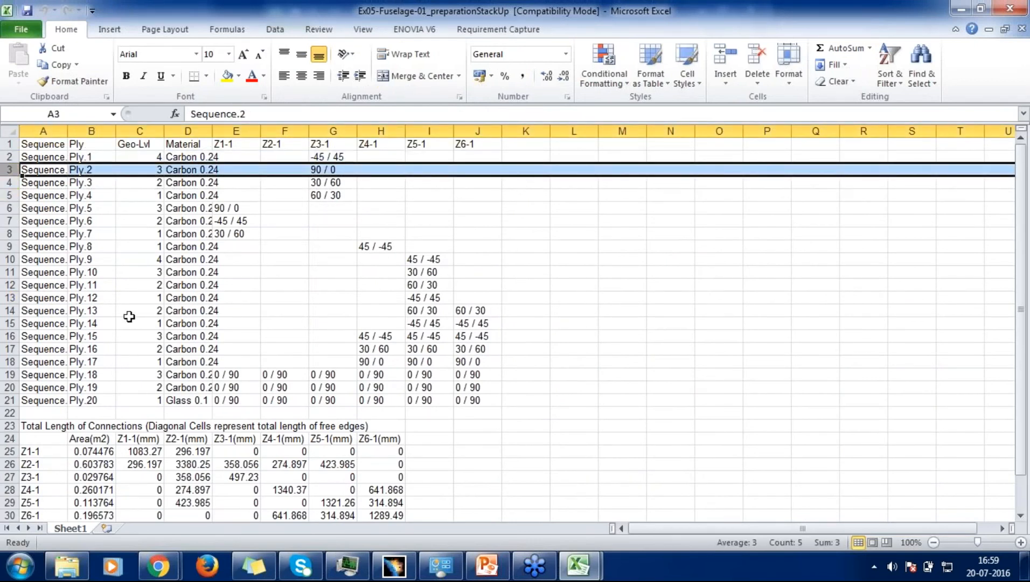
{"action": "scroll", "coordinate": [130, 316], "scroll_direction": "down", "scroll_amount": 3}
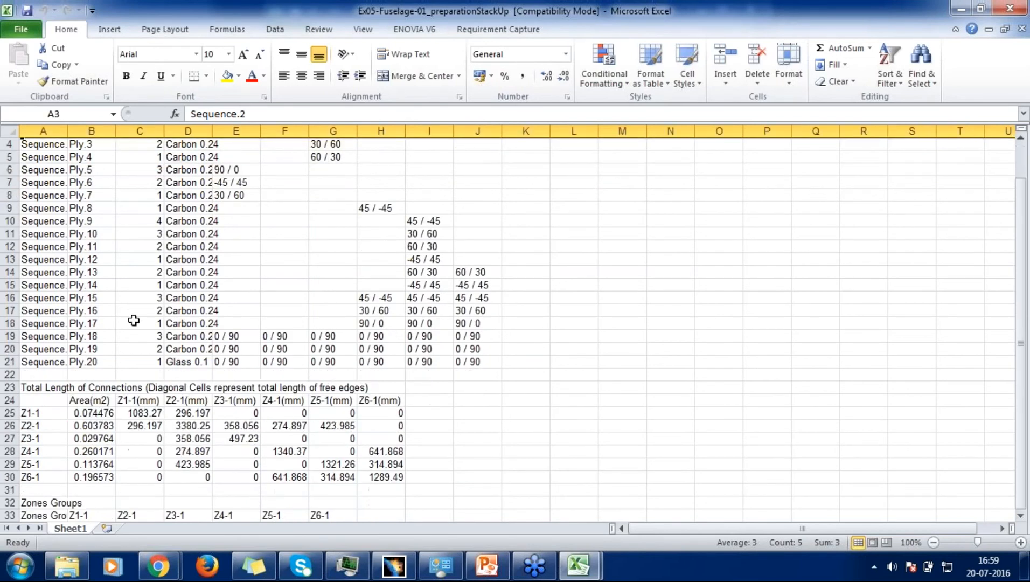
{"action": "scroll", "coordinate": [132, 317], "scroll_direction": "up", "scroll_amount": 3}
{"action": "scroll", "coordinate": [134, 321], "scroll_direction": "down", "scroll_amount": 1}
{"action": "scroll", "coordinate": [134, 322], "scroll_direction": "up", "scroll_amount": 1}
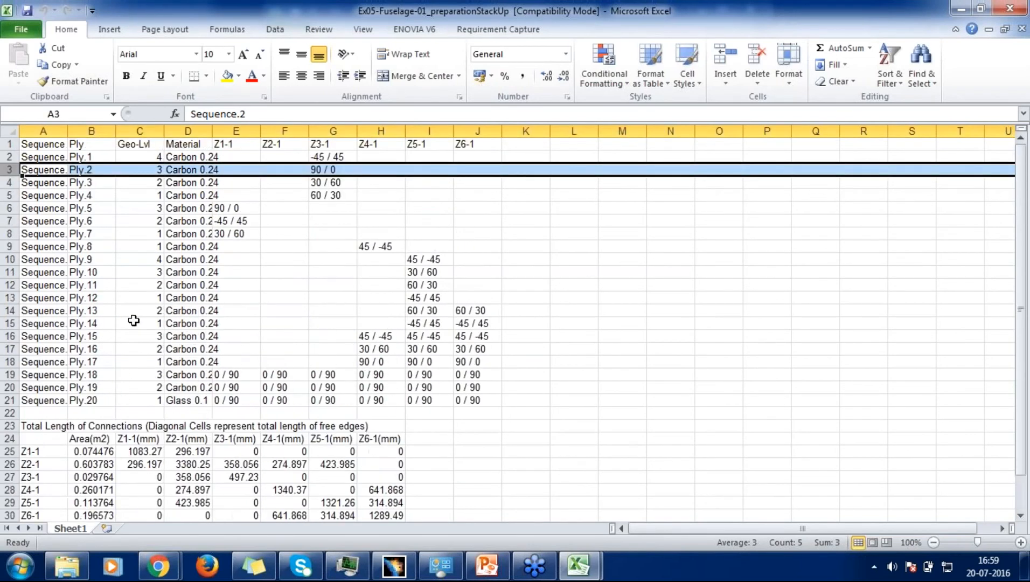
{"action": "scroll", "coordinate": [275, 383], "scroll_direction": "down", "scroll_amount": 1}
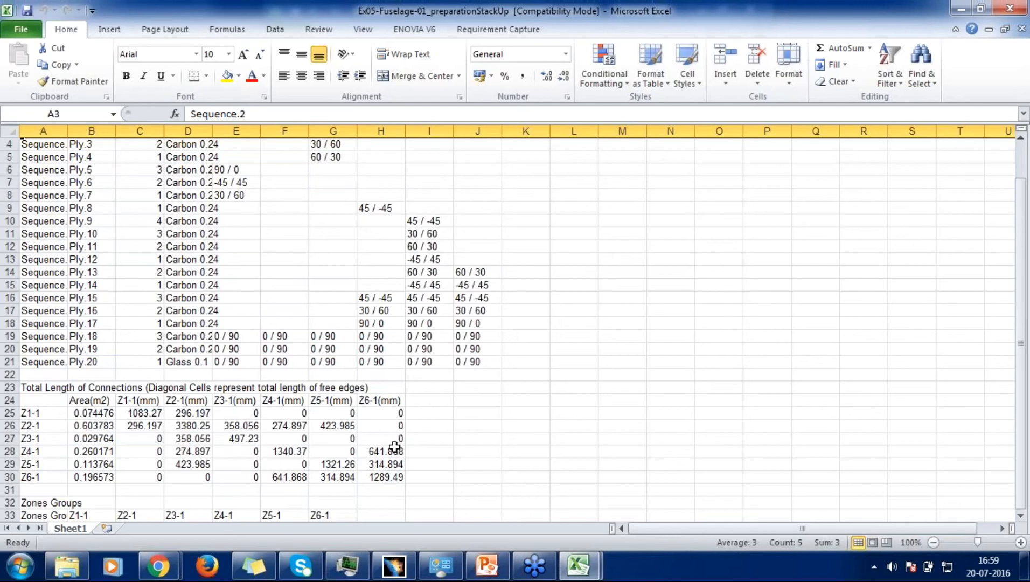
{"action": "scroll", "coordinate": [394, 450], "scroll_direction": "up", "scroll_amount": 1}
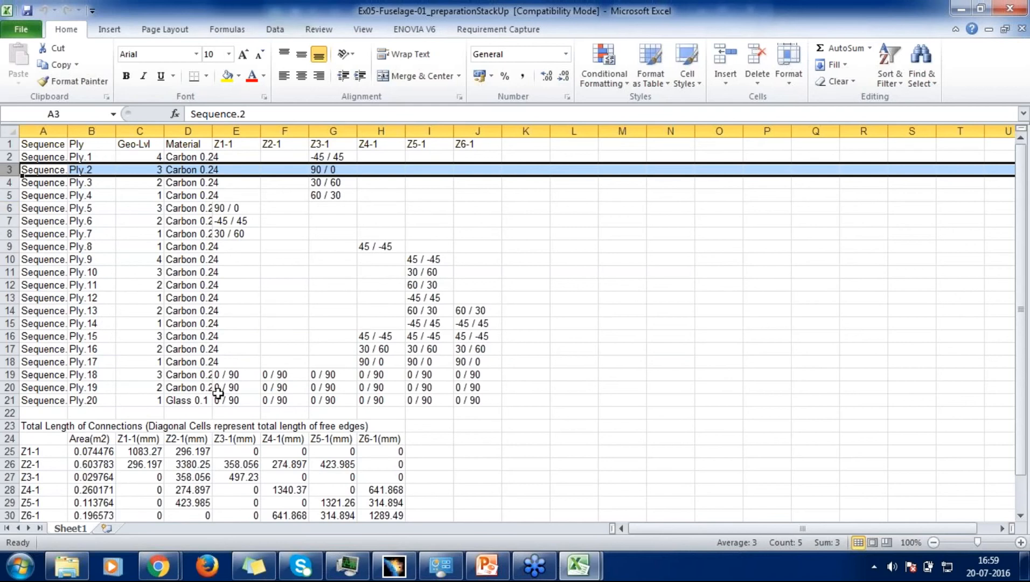
{"action": "scroll", "coordinate": [217, 394], "scroll_direction": "down", "scroll_amount": 1}
{"action": "scroll", "coordinate": [217, 394], "scroll_direction": "down", "scroll_amount": 3}
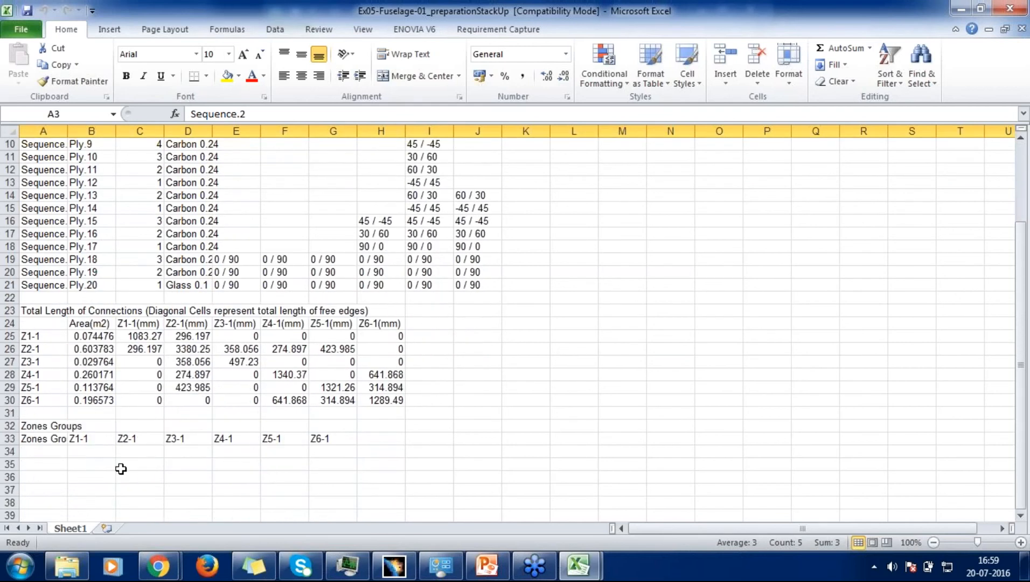
Close the stack-up workbook without saving and switch back to CATIA V5.
{"action": "left_click", "coordinate": [999, 10]}
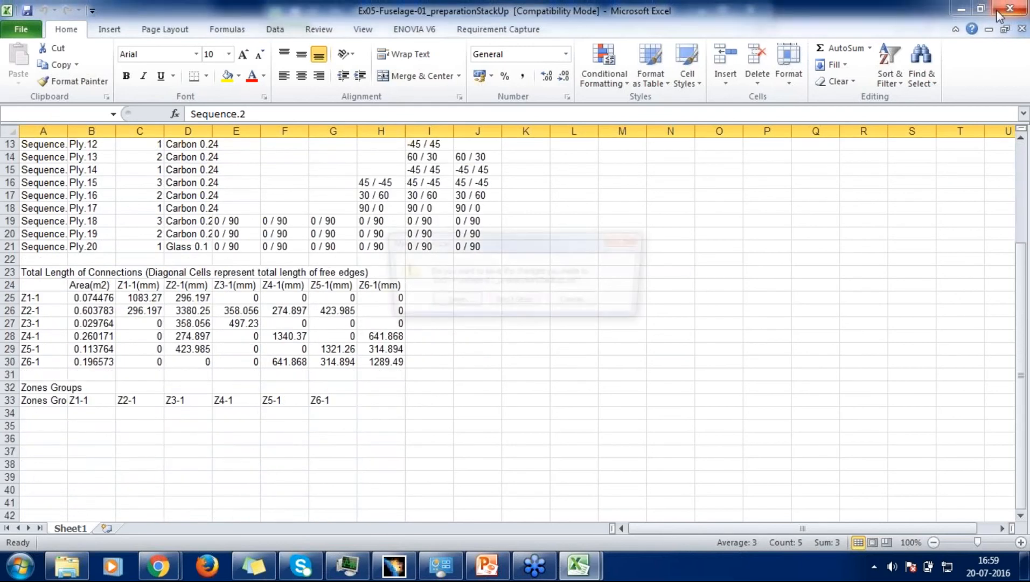
{"action": "left_click", "coordinate": [531, 301]}
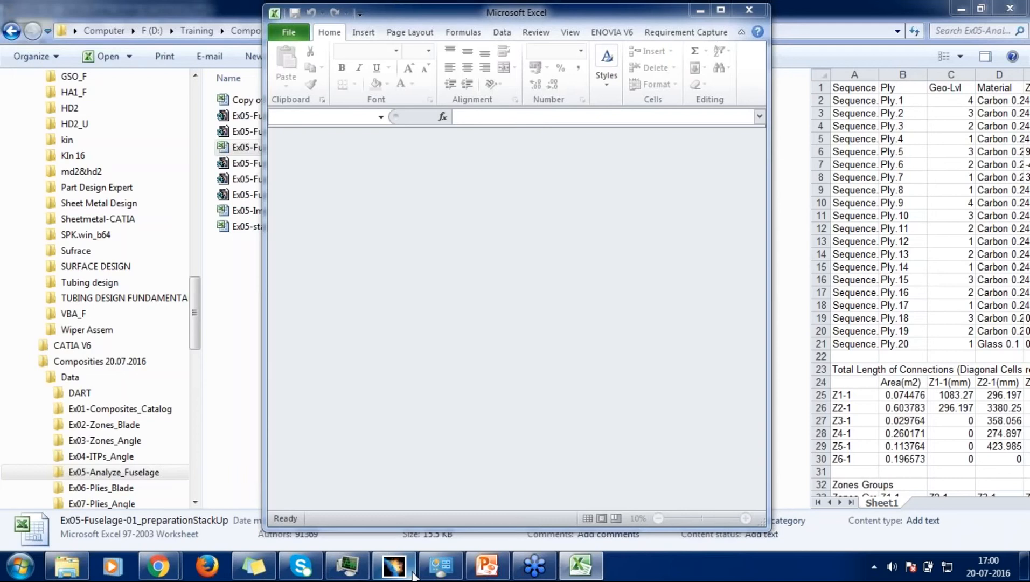
{"action": "left_click", "coordinate": [413, 574]}
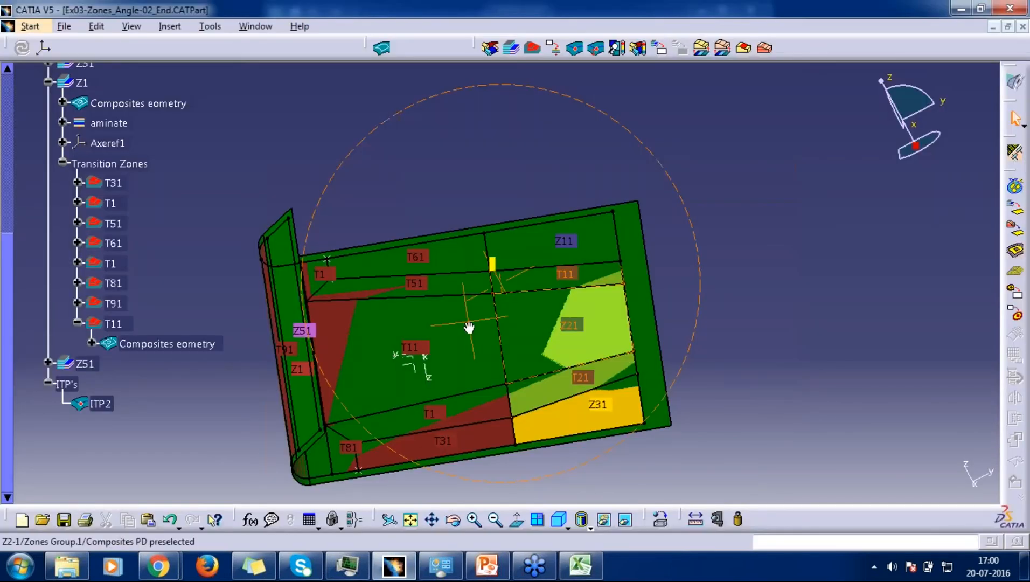
Generate a solid from the zones of Zones Group.1.
{"action": "middle_click_drag", "start_coordinate": [469, 328], "coordinate": [506, 330]}
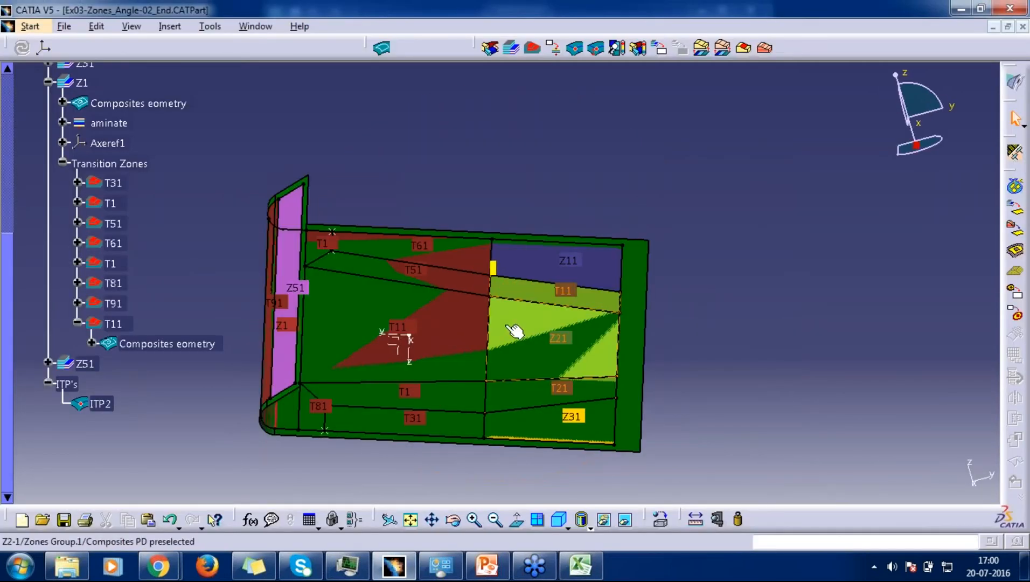
{"action": "left_click", "coordinate": [703, 50]}
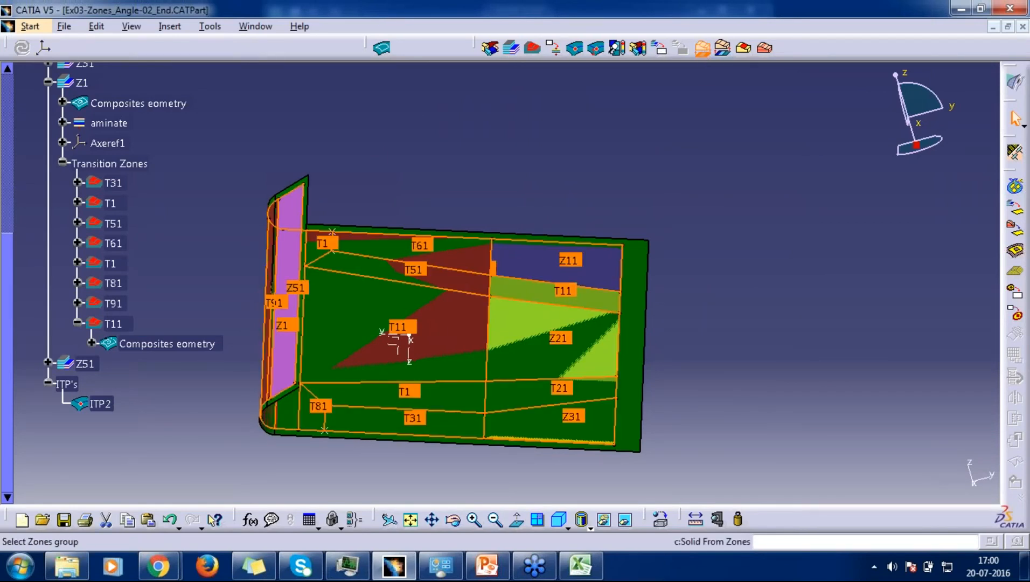
{"action": "left_click", "coordinate": [401, 344]}
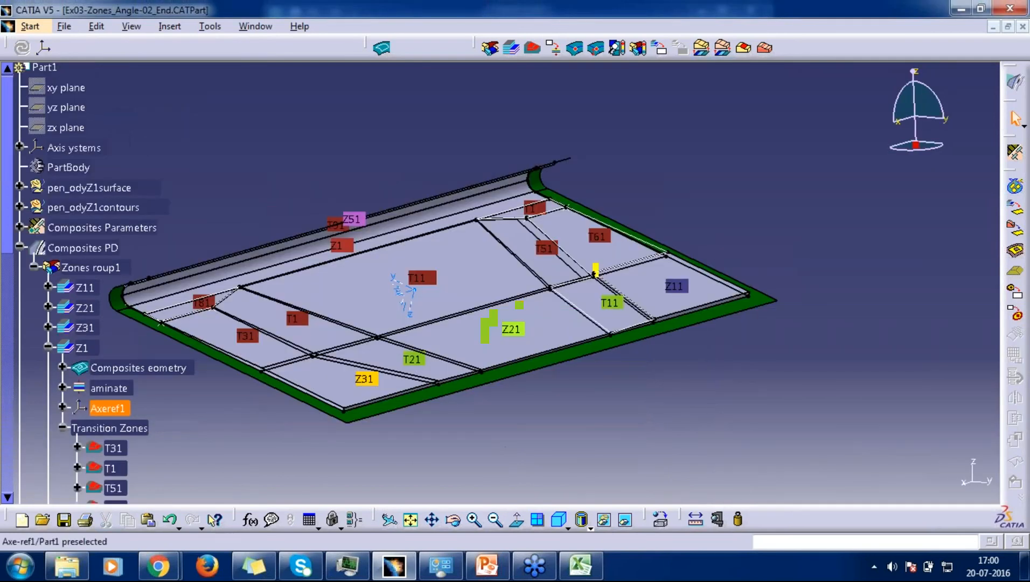
Hide the reference surface and contours bodies and the composites zones, and inspect the generated solid's thickness steps around the ITP.
{"action": "right_click", "coordinate": [97, 187]}
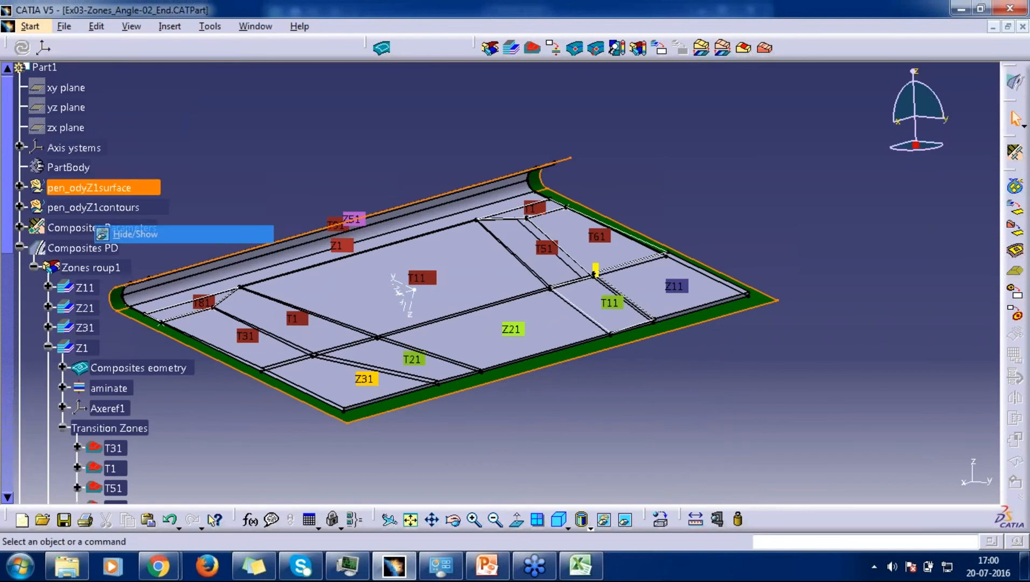
{"action": "left_click", "coordinate": [132, 234]}
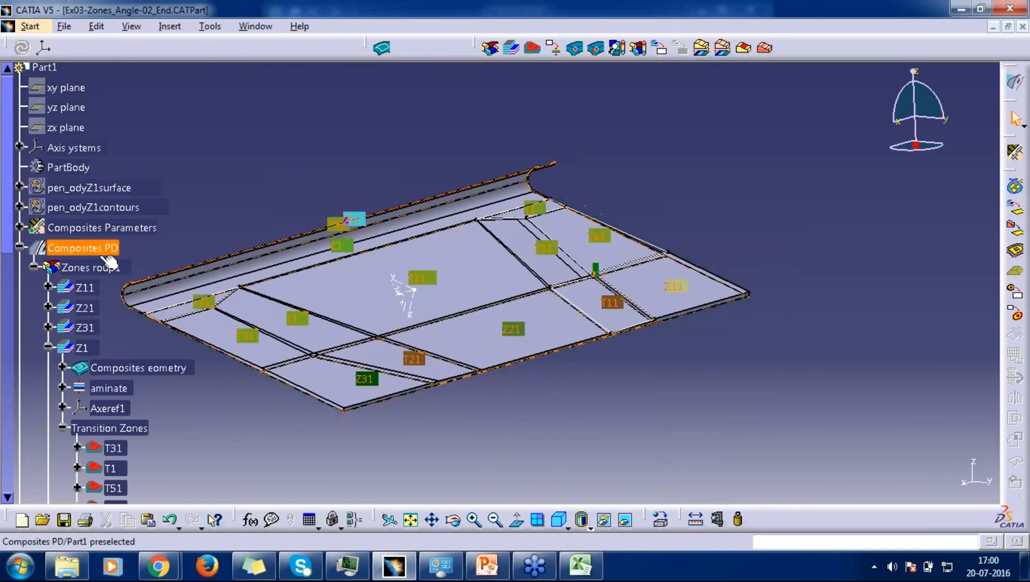
{"action": "middle_click_drag", "start_coordinate": [518, 336], "coordinate": [531, 341]}
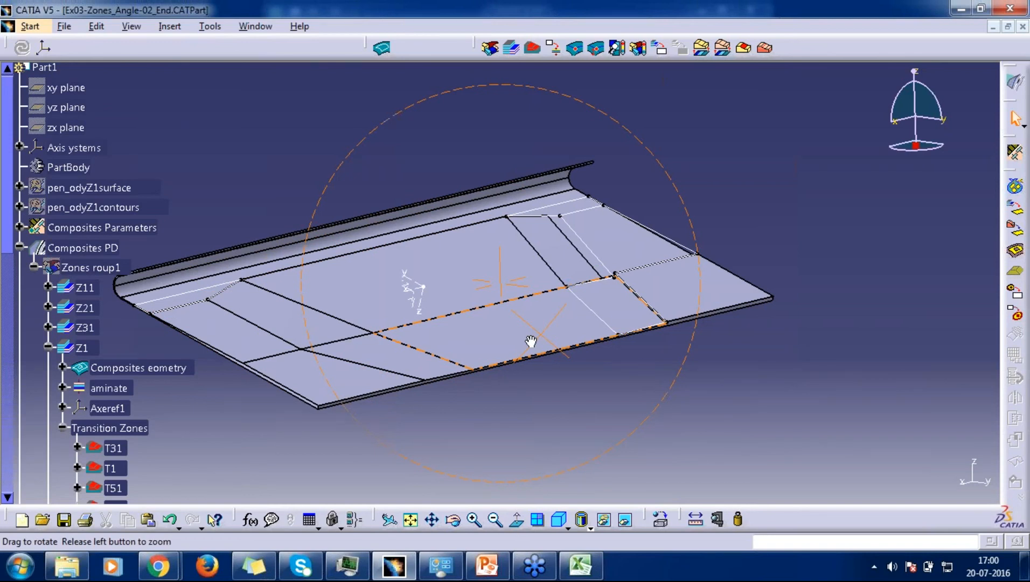
{"action": "middle_click_drag", "start_coordinate": [531, 341], "coordinate": [531, 312]}
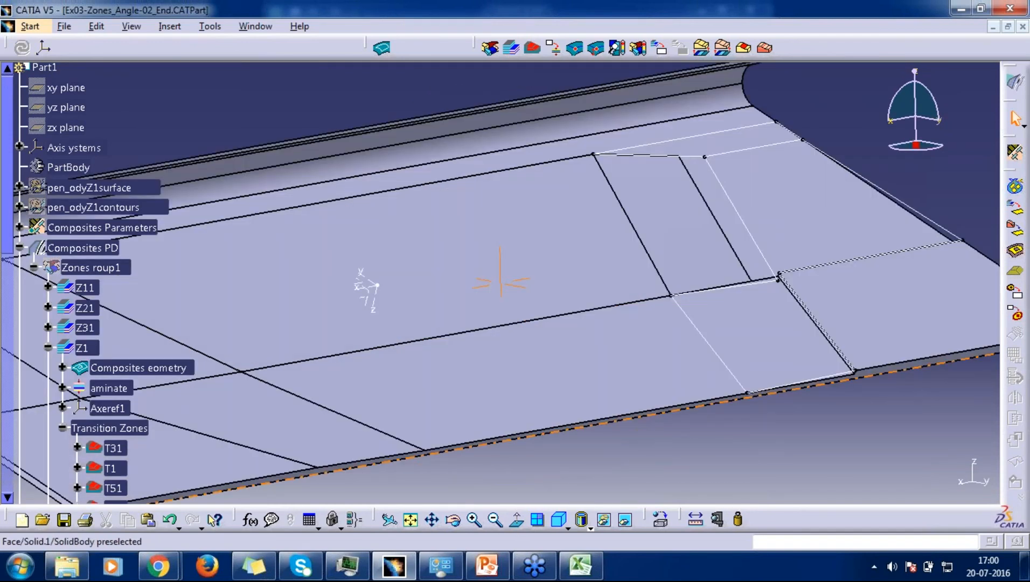
{"action": "middle_click_drag", "start_coordinate": [501, 279], "coordinate": [525, 304]}
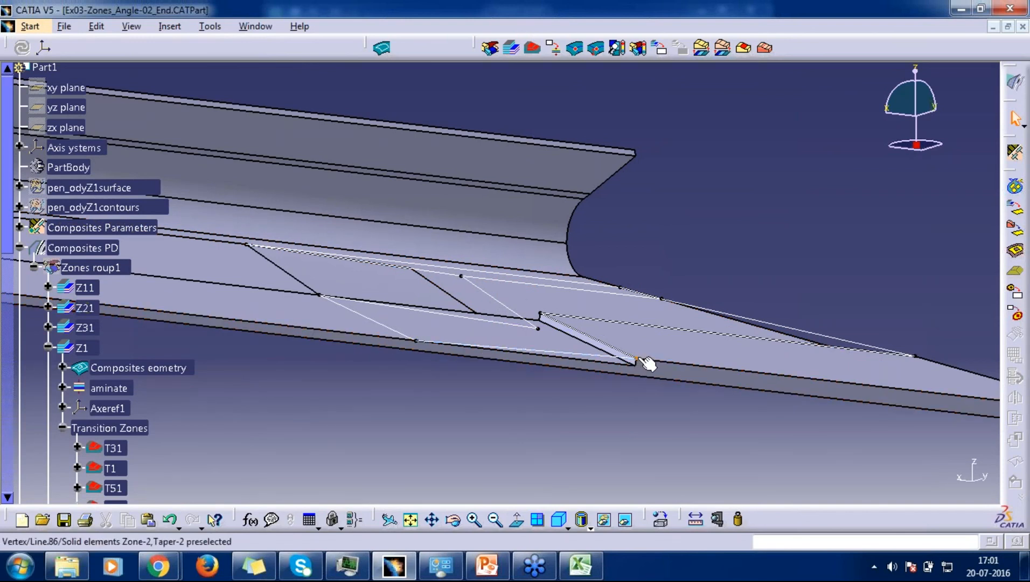
{"action": "middle_click_drag", "start_coordinate": [573, 314], "coordinate": [701, 359]}
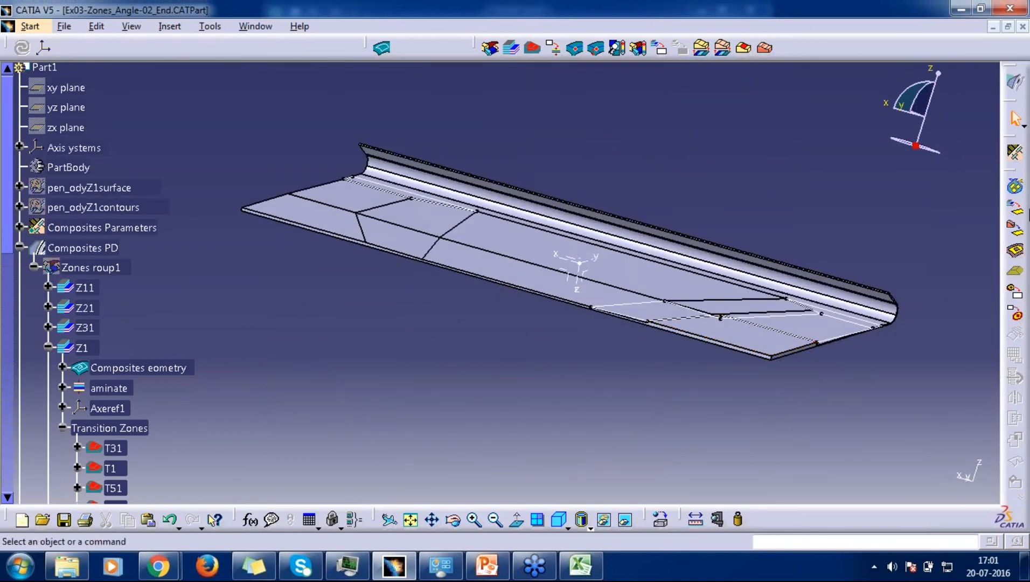
Switch to the CATIA-Composites presentation in PowerPoint and show its closing THANK YOU slide full screen.
{"action": "left_click", "coordinate": [963, 9]}
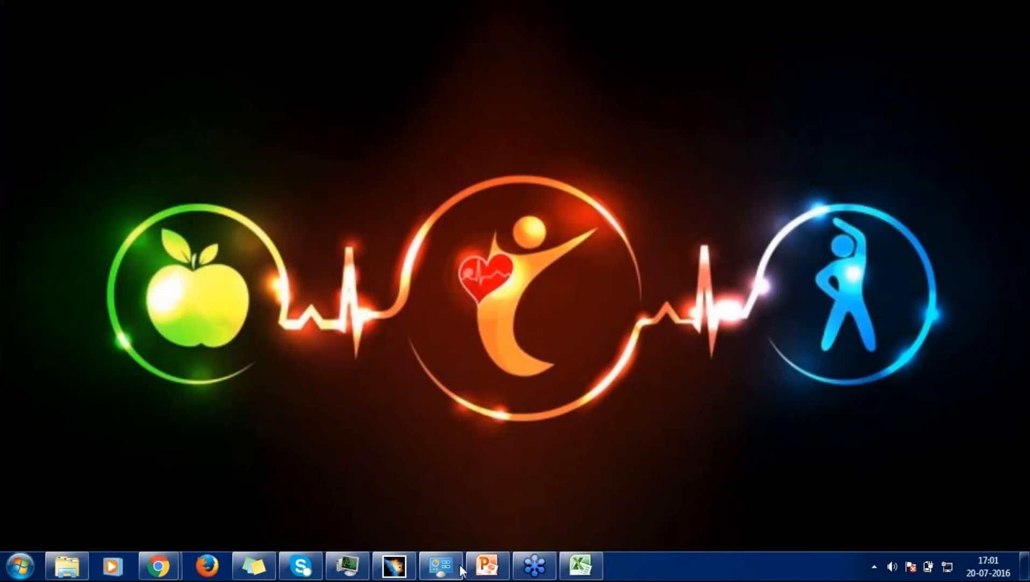
{"action": "left_click", "coordinate": [475, 566]}
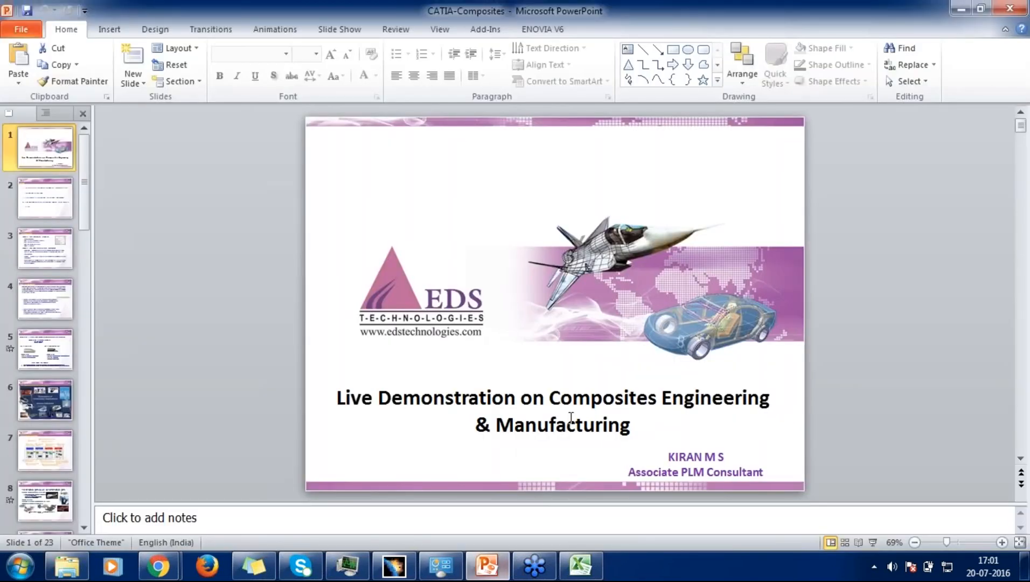
{"action": "scroll", "coordinate": [54, 324], "scroll_direction": "down", "scroll_amount": 10}
{"action": "left_click", "coordinate": [57, 504]}
{"action": "key", "text": "shift+F5"}
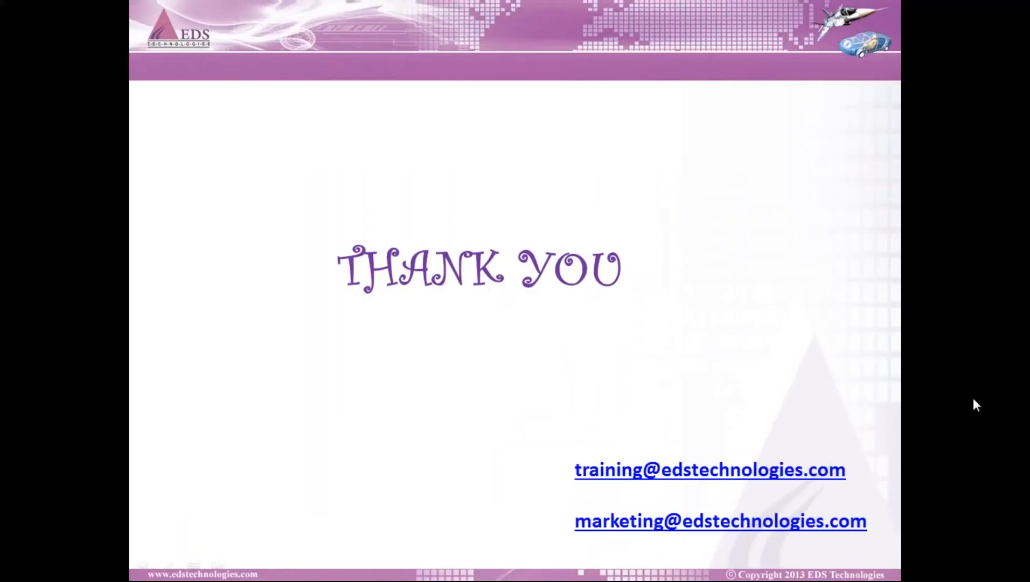